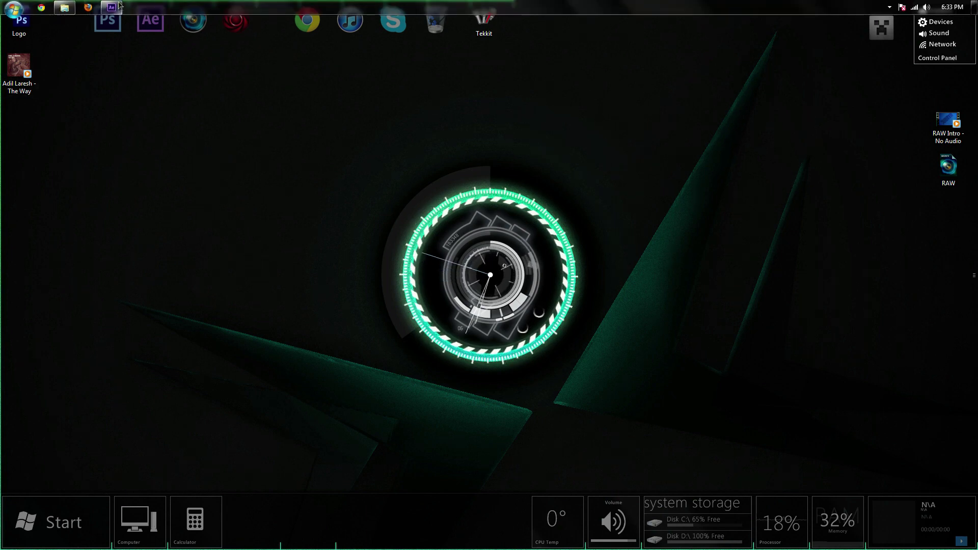
{"action": "mouse_move", "coordinate": [111, 7]}
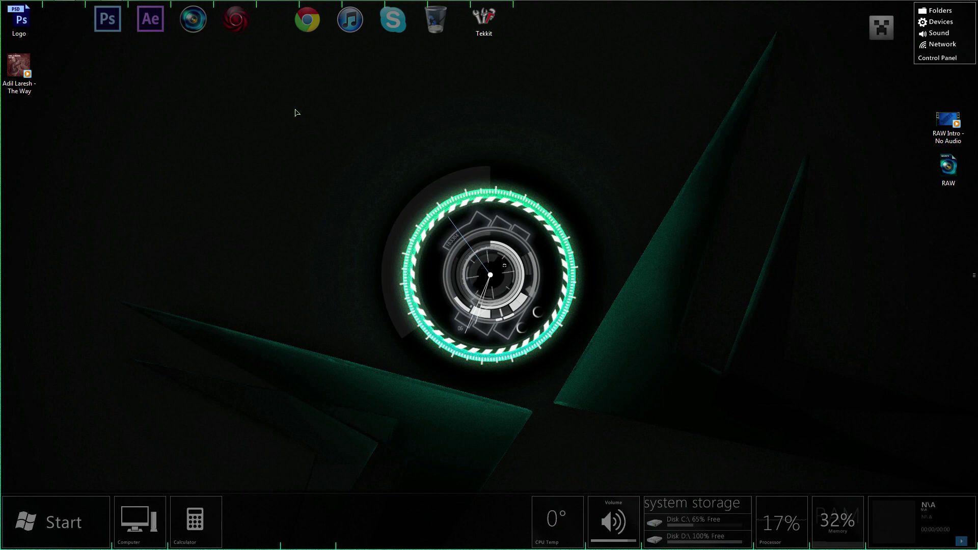
{"action": "left_click_drag", "start_coordinate": [131, 157], "coordinate": [11, 78]}
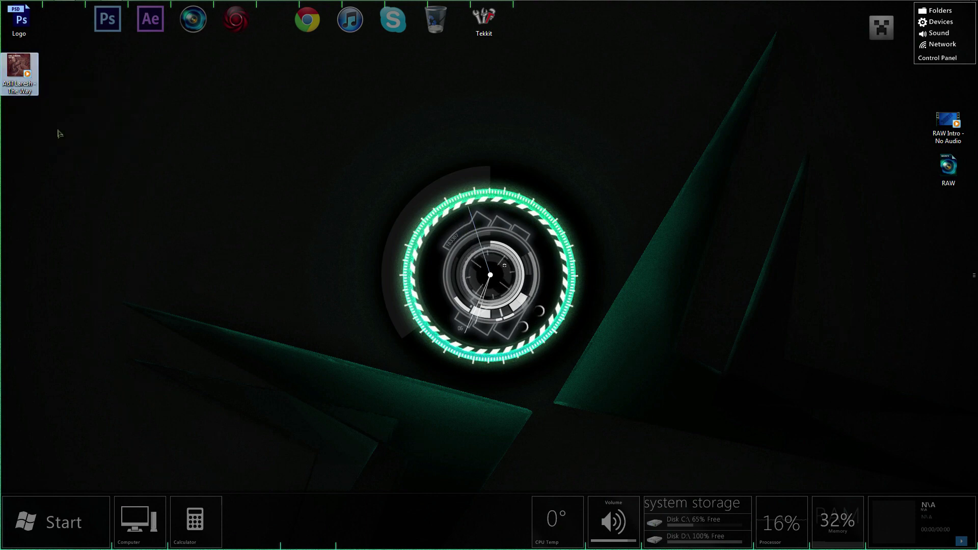
{"action": "left_click", "coordinate": [163, 140]}
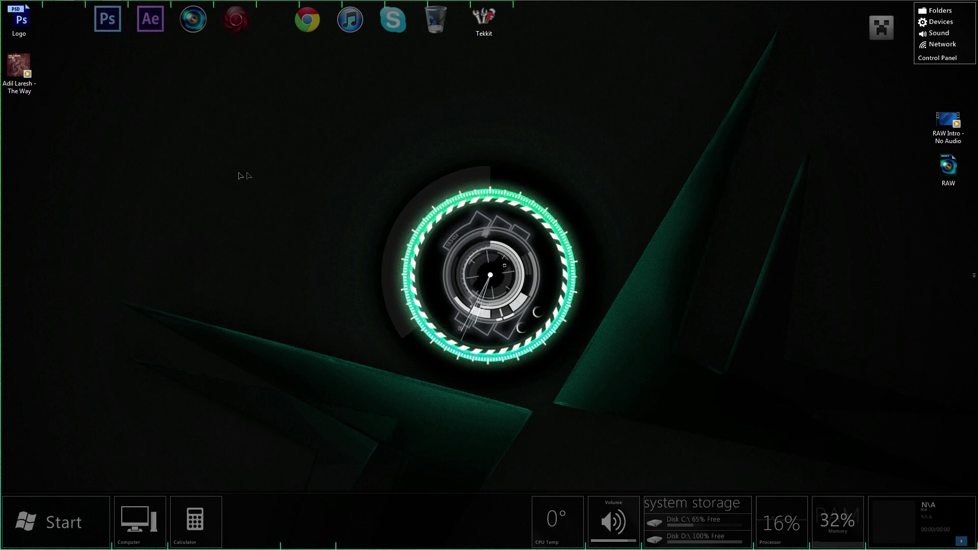
{"action": "left_click_drag", "start_coordinate": [350, 122], "coordinate": [602, 357]}
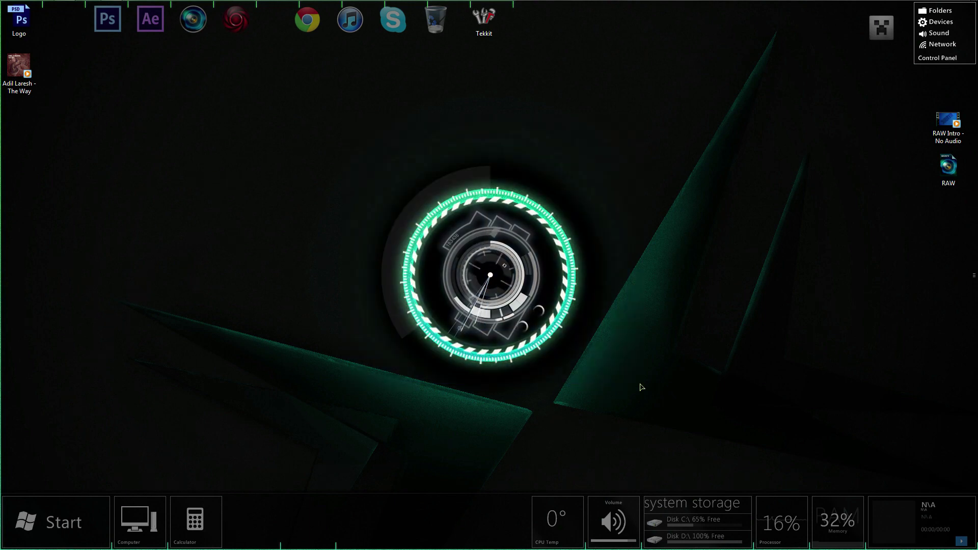
{"action": "left_click_drag", "start_coordinate": [641, 405], "coordinate": [306, 141]}
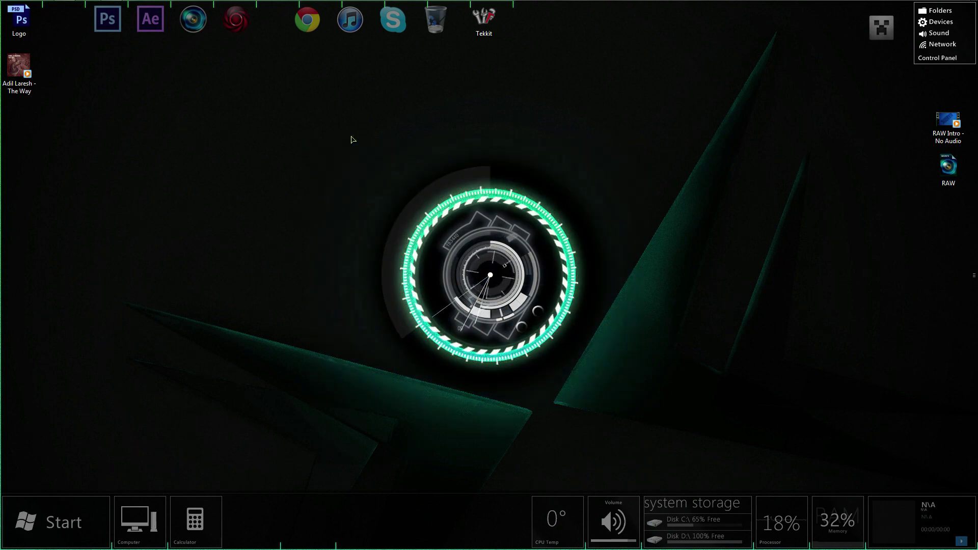
{"action": "left_click_drag", "start_coordinate": [333, 142], "coordinate": [235, 140]}
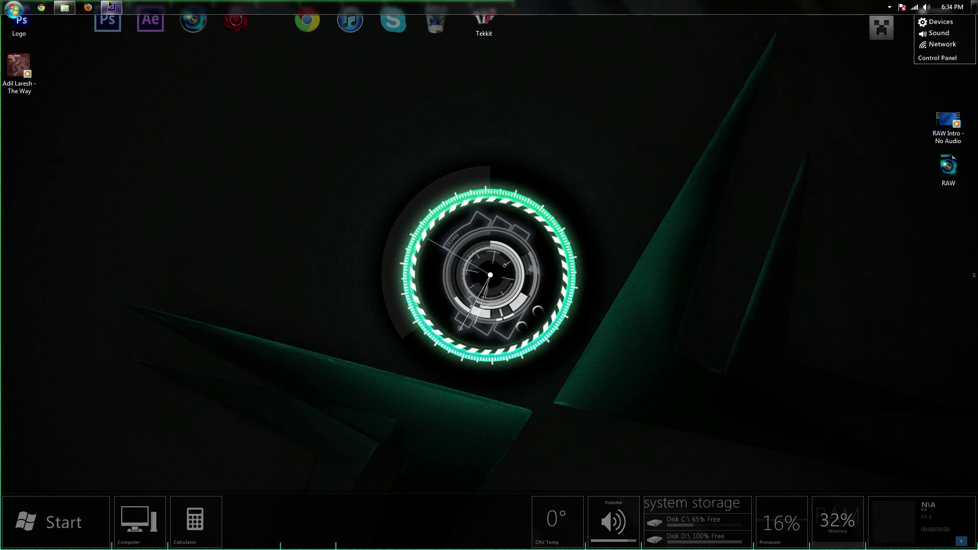
Switch to After Effects and import Logo.psd from the desktop as a Composition with Editable Layer Styles
{"action": "left_click", "coordinate": [112, 8]}
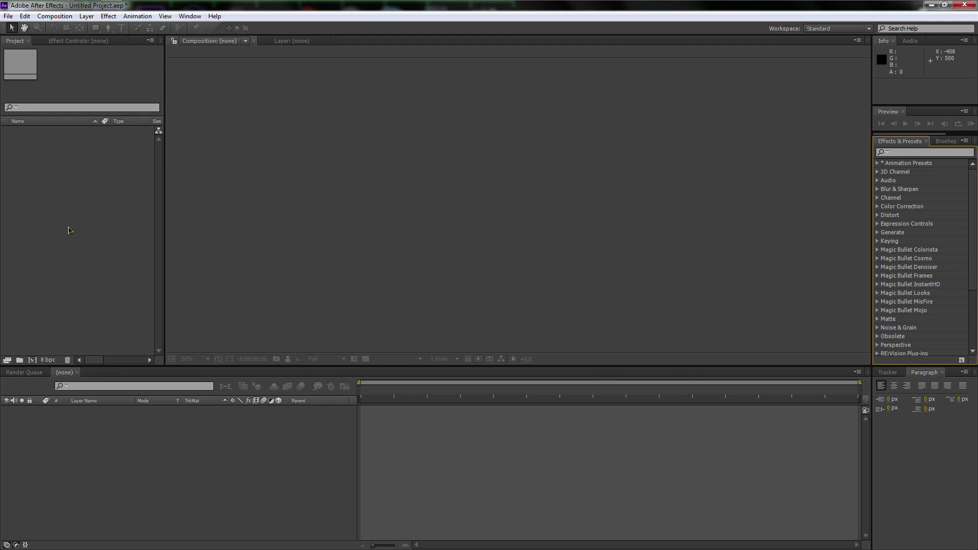
{"action": "double_click", "coordinate": [70, 230]}
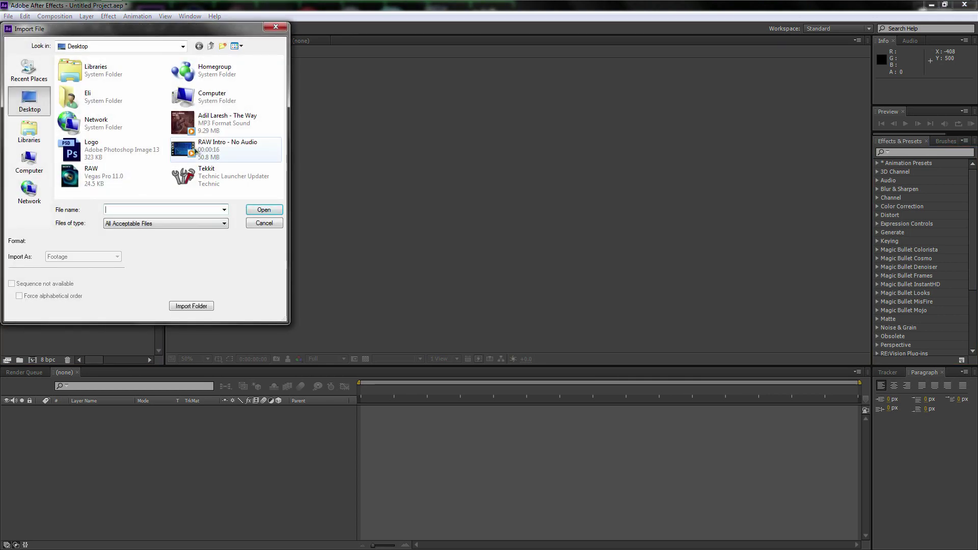
{"action": "left_click", "coordinate": [118, 150]}
{"action": "left_click", "coordinate": [264, 209]}
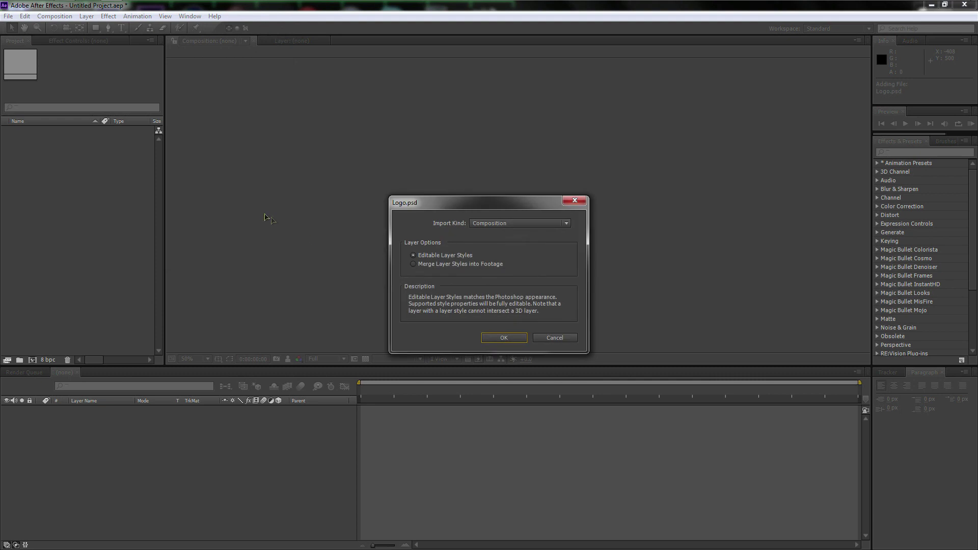
{"action": "left_click", "coordinate": [504, 224]}
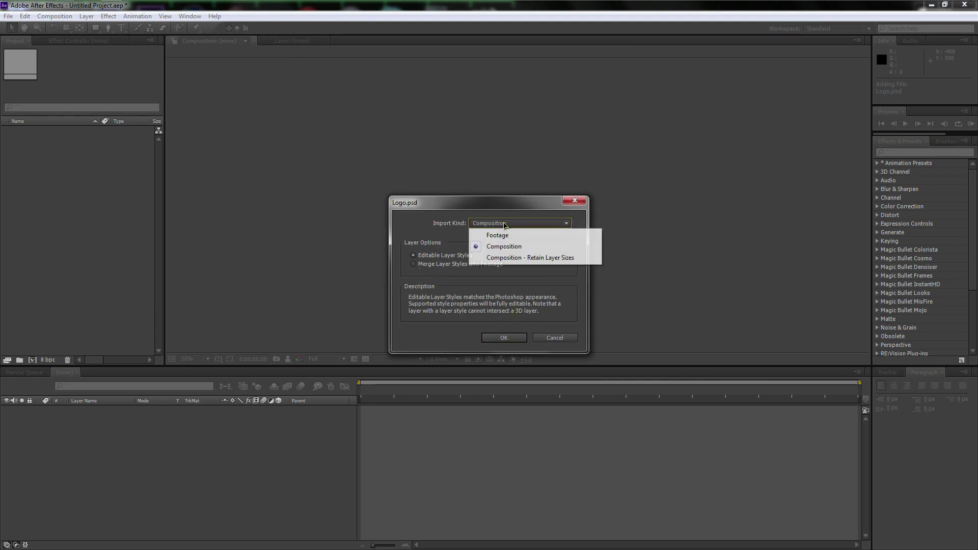
{"action": "left_click", "coordinate": [507, 245]}
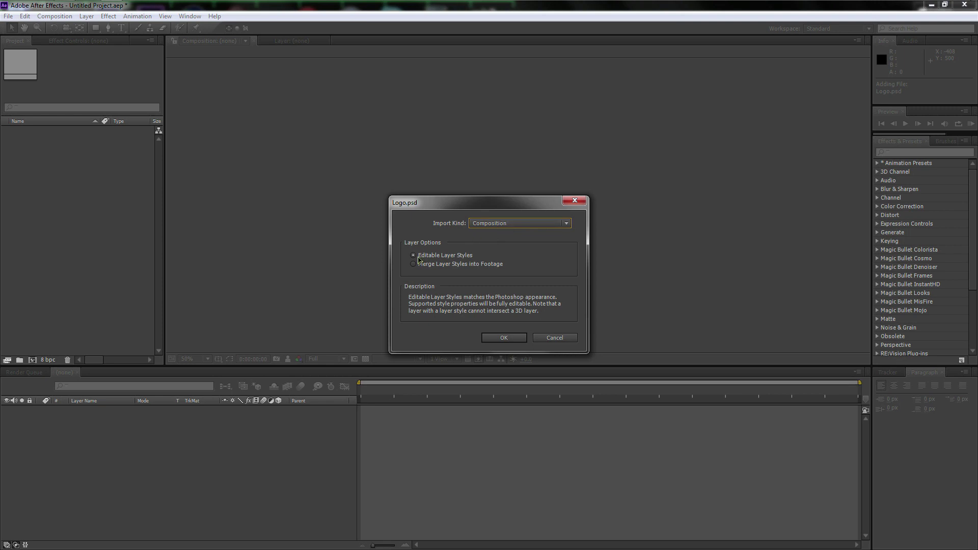
{"action": "left_click", "coordinate": [503, 337]}
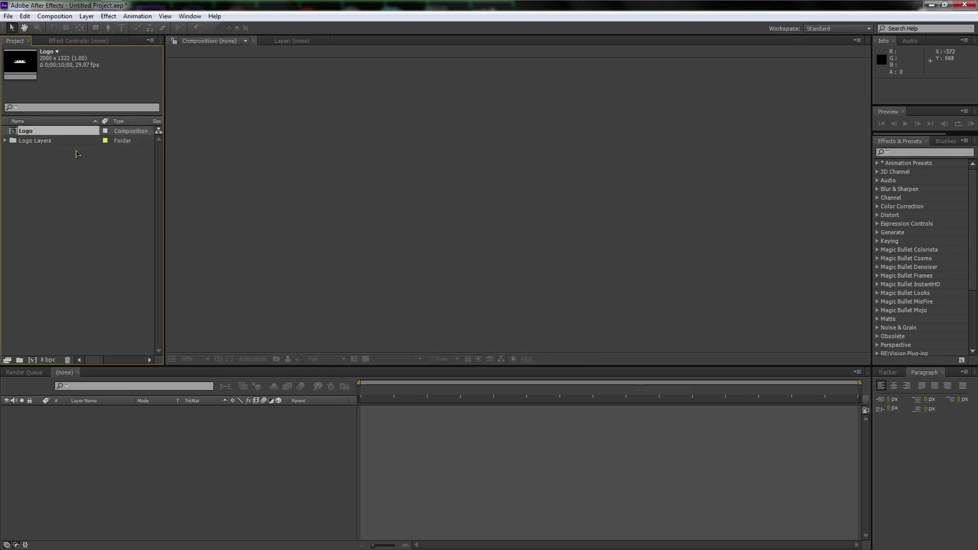
Create a new 10-second composition using the HDTV 1080 29.97 preset
{"action": "left_click", "coordinate": [32, 360]}
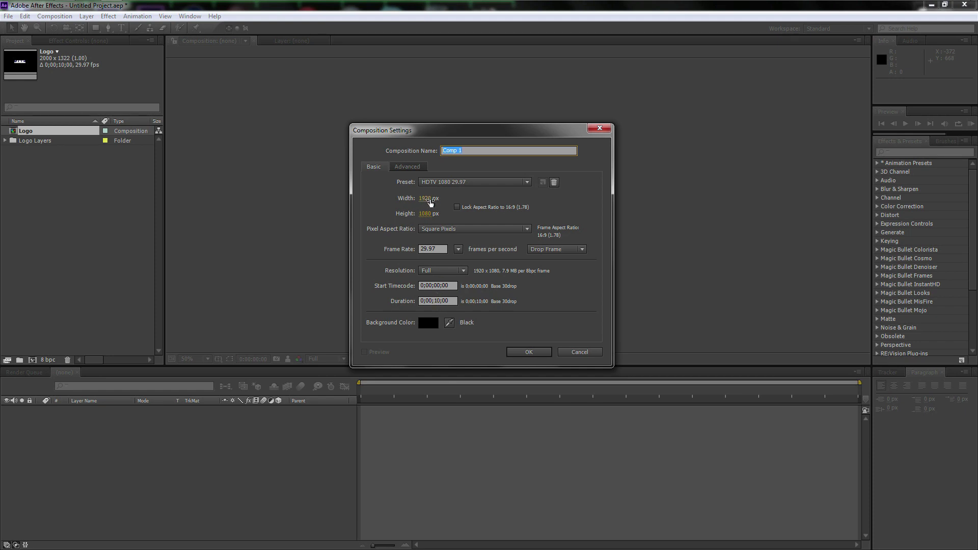
{"action": "left_click", "coordinate": [519, 352]}
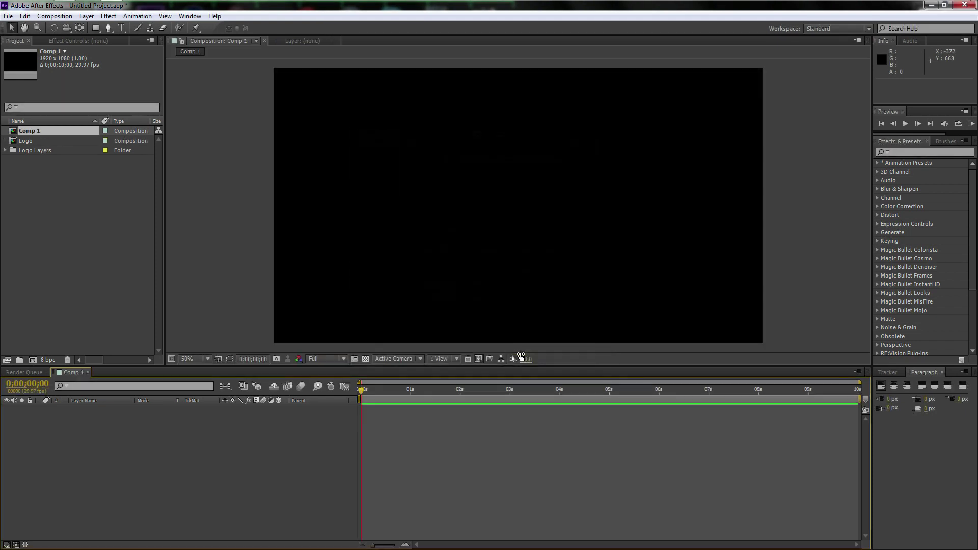
{"action": "left_click", "coordinate": [28, 141]}
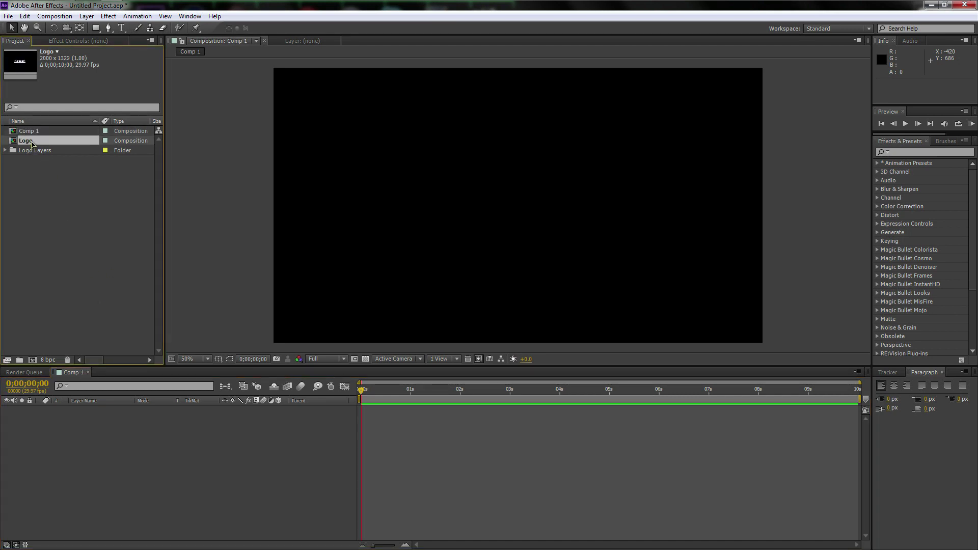
Add a new 1920 x 1080 solid named "BG" to the composition
{"action": "right_click", "coordinate": [112, 440]}
{"action": "mouse_move", "coordinate": [169, 330]}
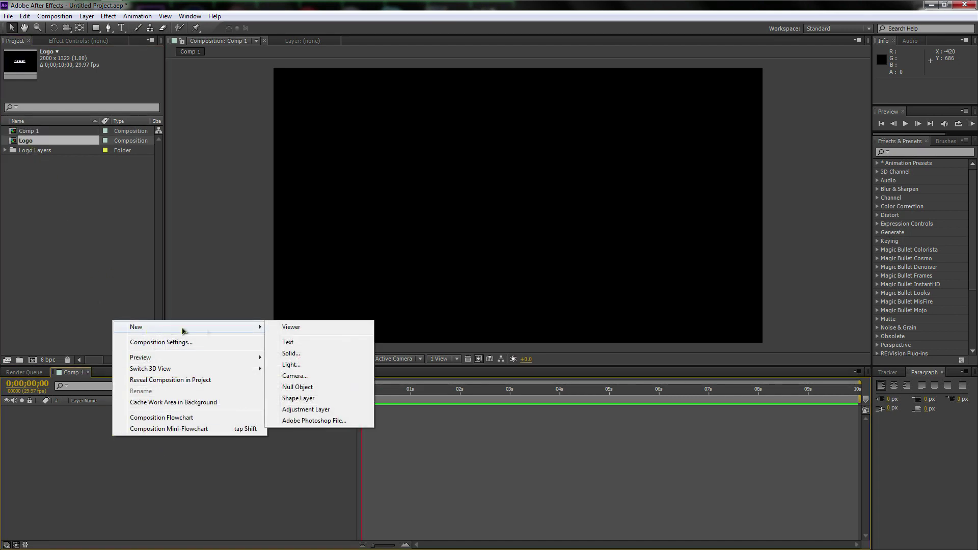
{"action": "left_click", "coordinate": [291, 353]}
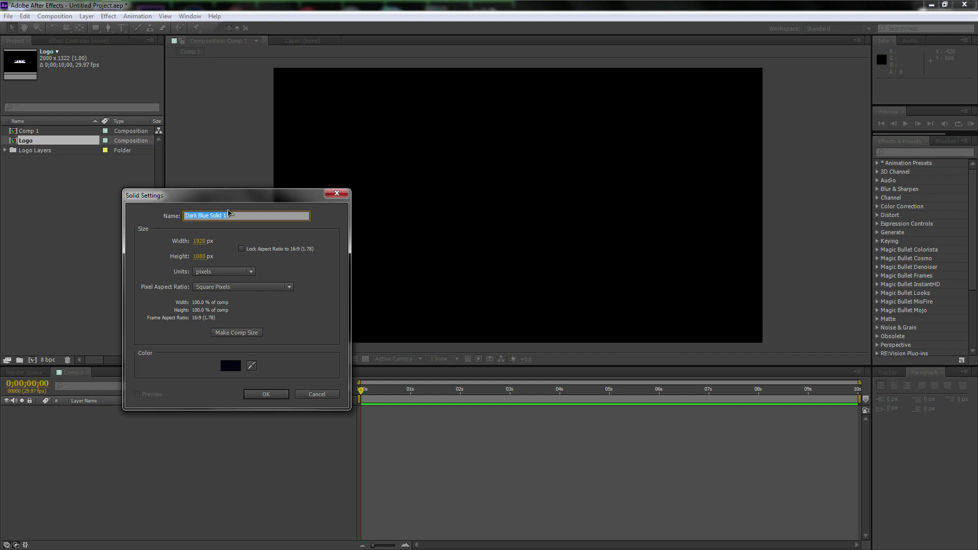
{"action": "type", "text": "BG"}
{"action": "key", "text": "Return"}
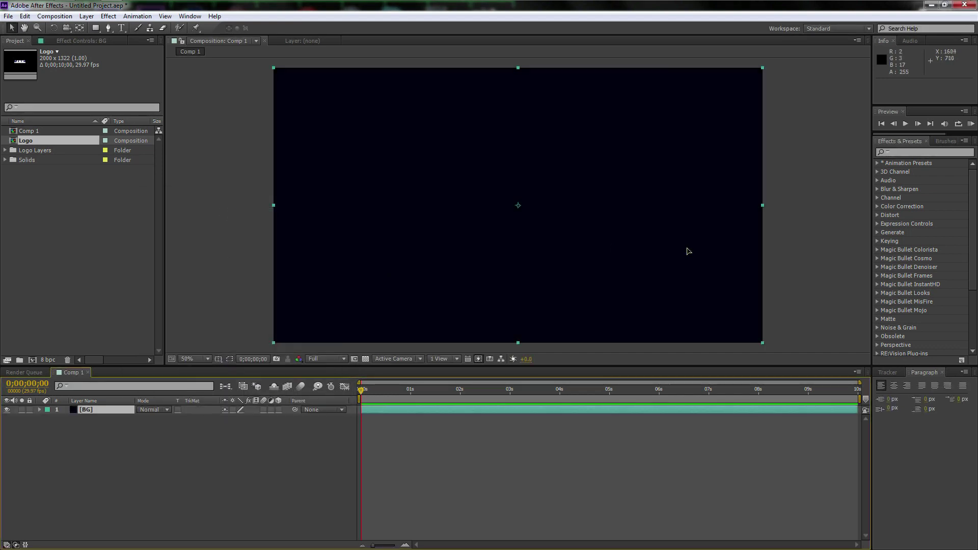
Find the Ramp effect and apply it to the BG layer
{"action": "left_click", "coordinate": [903, 152]}
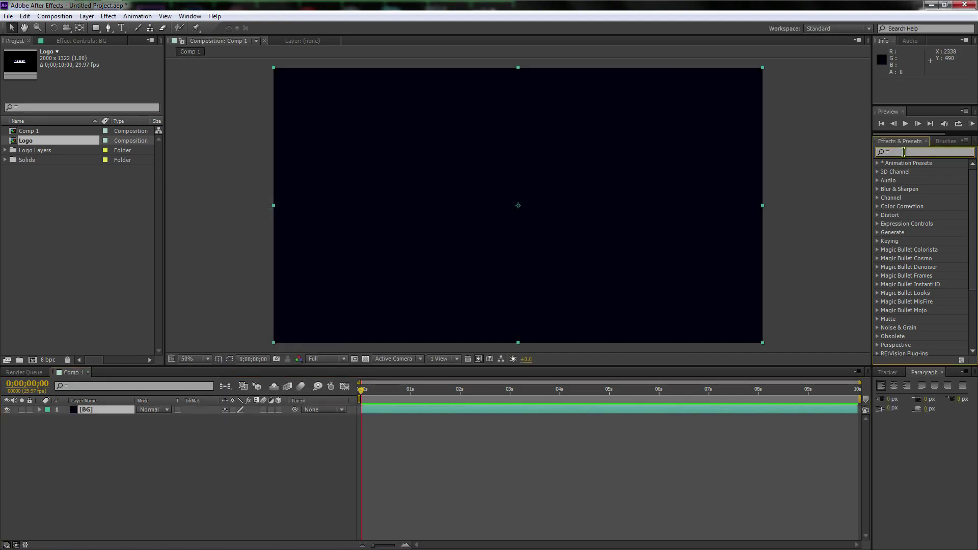
{"action": "type", "text": "r"}
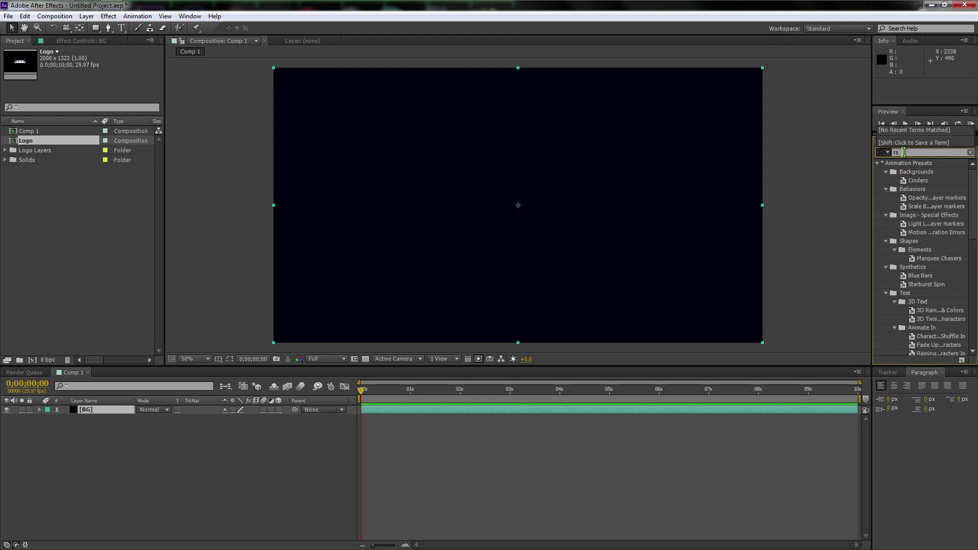
{"action": "type", "text": "amp"}
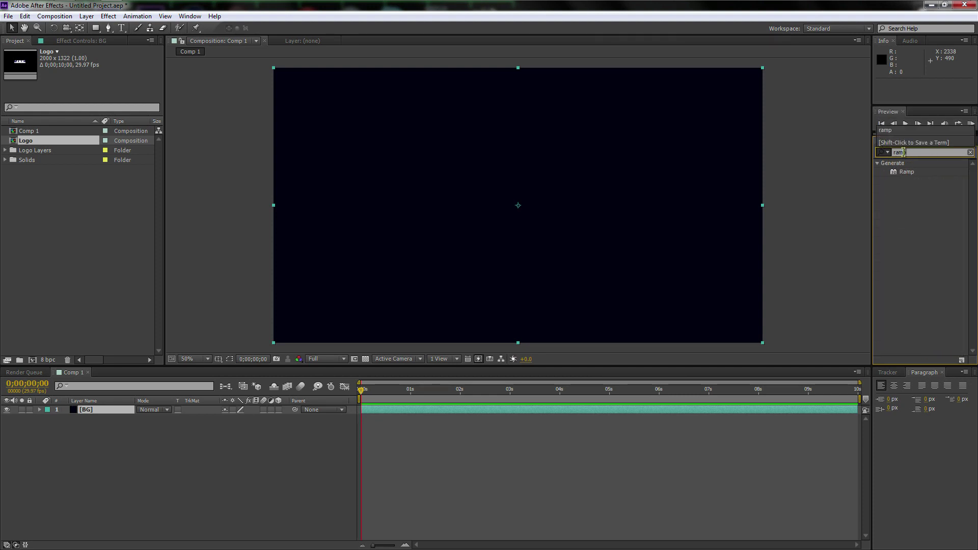
{"action": "left_click_drag", "start_coordinate": [907, 179], "coordinate": [88, 411]}
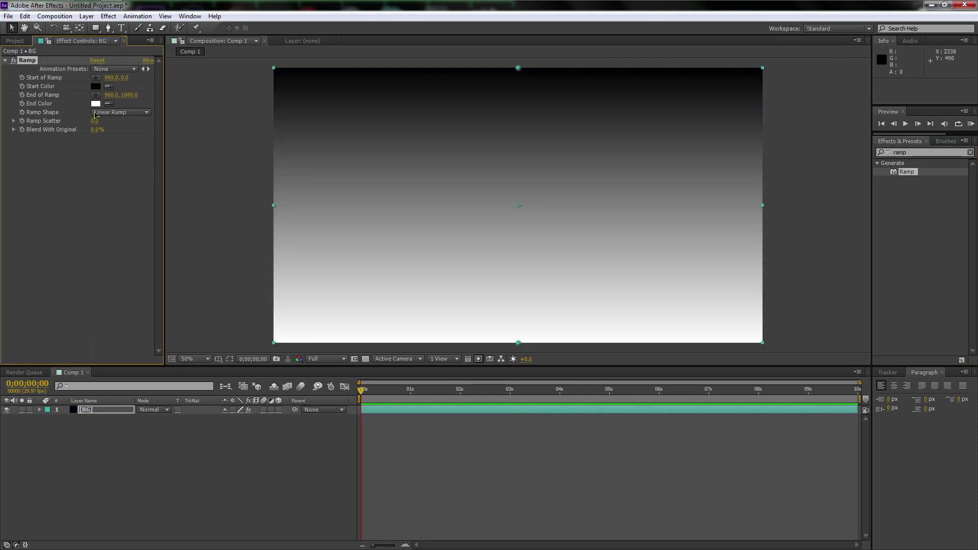
Set the Ramp's start color on the BG layer to dark blue 070B40
{"action": "left_click", "coordinate": [95, 86]}
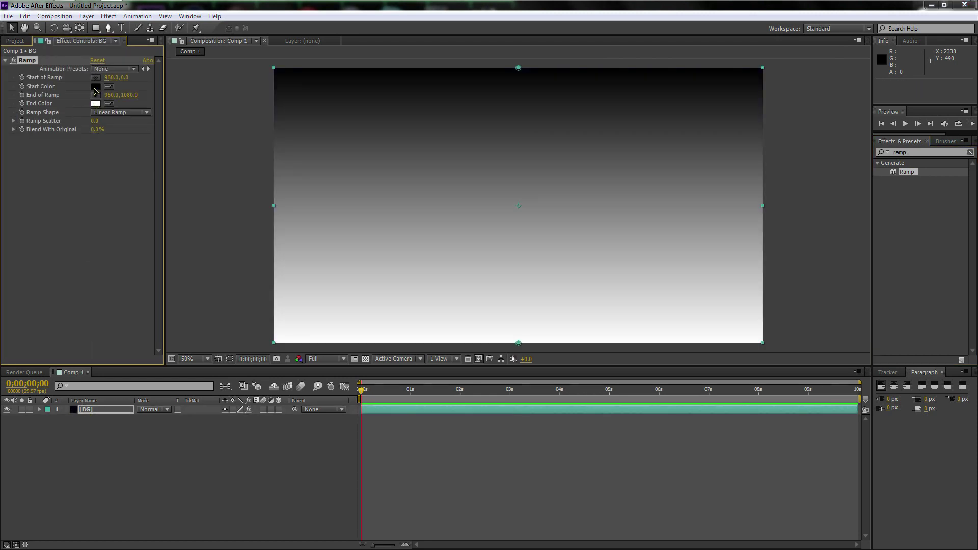
{"action": "mouse_move", "coordinate": [564, 402]}
{"action": "left_mouse_down"}
{"action": "mouse_move", "coordinate": [563, 377]}
{"action": "mouse_move", "coordinate": [521, 375]}
{"action": "mouse_move", "coordinate": [539, 404]}
{"action": "mouse_move", "coordinate": [536, 431]}
{"action": "left_mouse_up"}
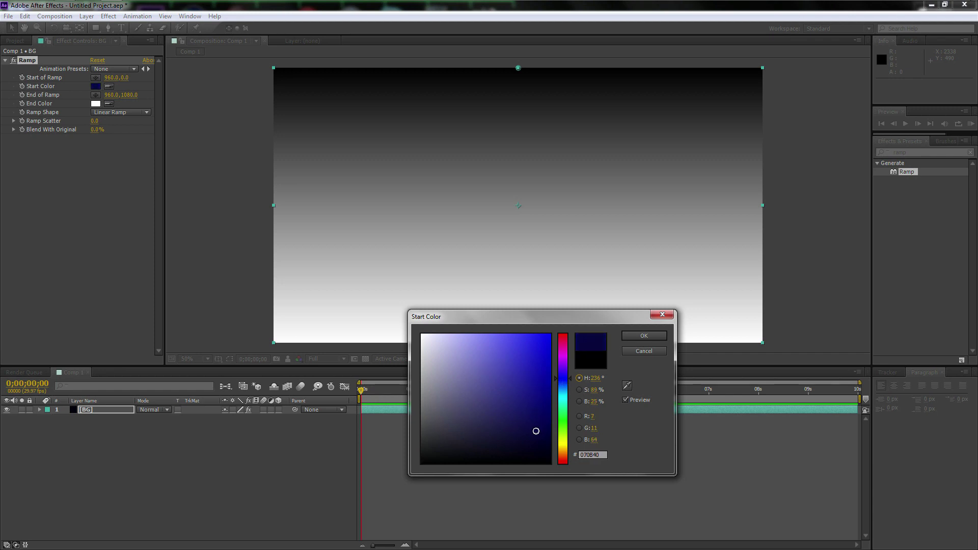
{"action": "left_click", "coordinate": [644, 336]}
Set the Ramp's end color on the BG layer to black, 000000
{"action": "left_click", "coordinate": [108, 104]}
{"action": "left_click", "coordinate": [95, 86]}
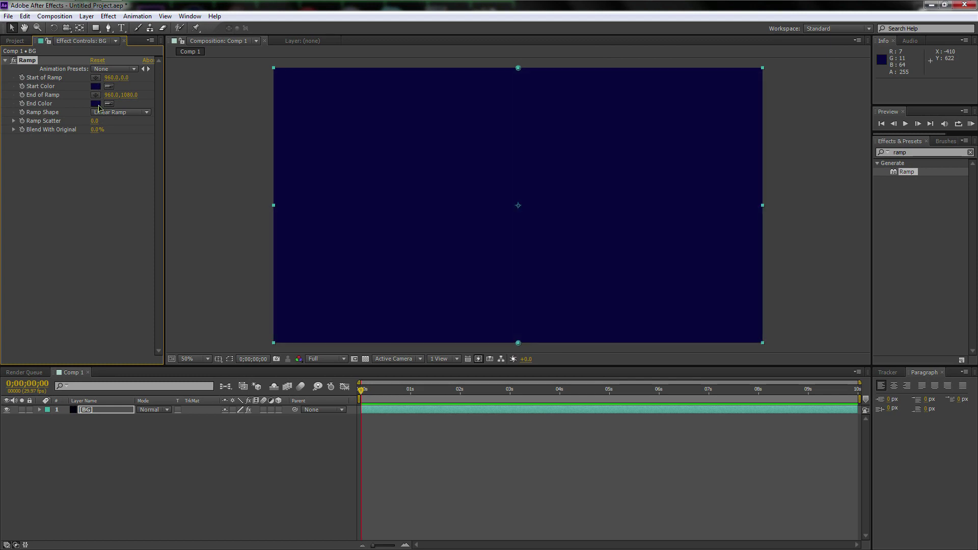
{"action": "left_click", "coordinate": [97, 105]}
{"action": "left_click_drag", "start_coordinate": [538, 430], "coordinate": [536, 478]}
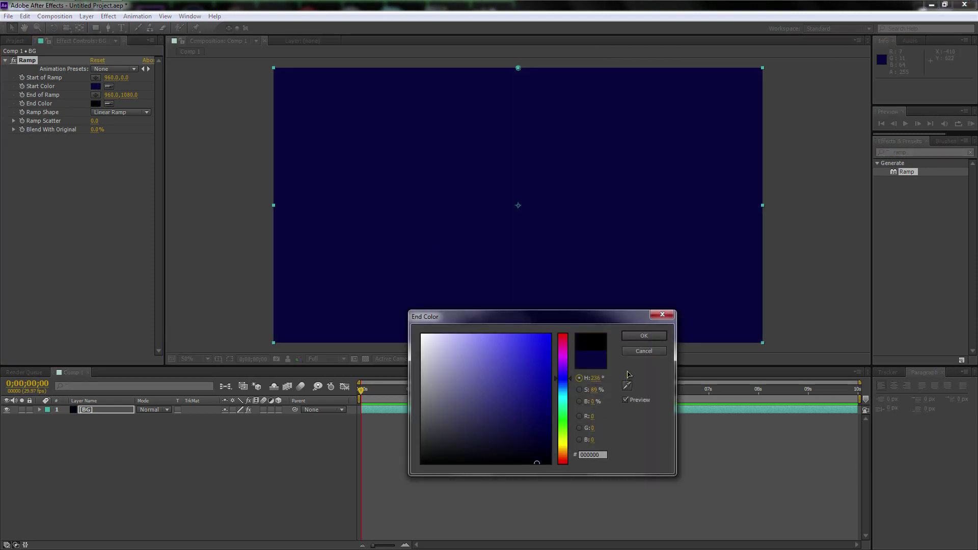
{"action": "left_click", "coordinate": [643, 339]}
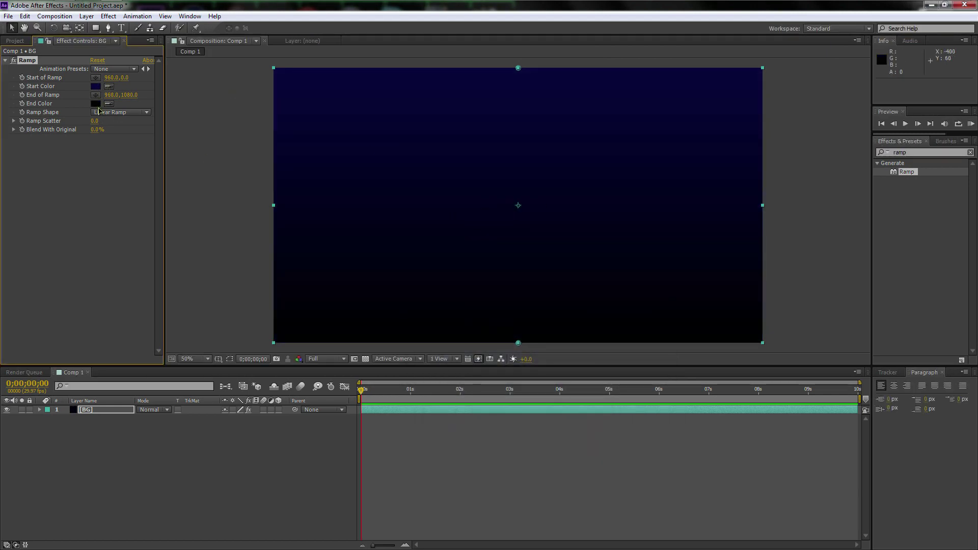
Change the BG layer's ramp shape to Radial Ramp and raise its Ramp Scatter to about 499
{"action": "left_click", "coordinate": [104, 112]}
{"action": "left_click", "coordinate": [133, 134]}
{"action": "left_click_drag", "start_coordinate": [95, 122], "coordinate": [576, 149]}
{"action": "key", "text": "period"}
{"action": "key", "text": "period"}
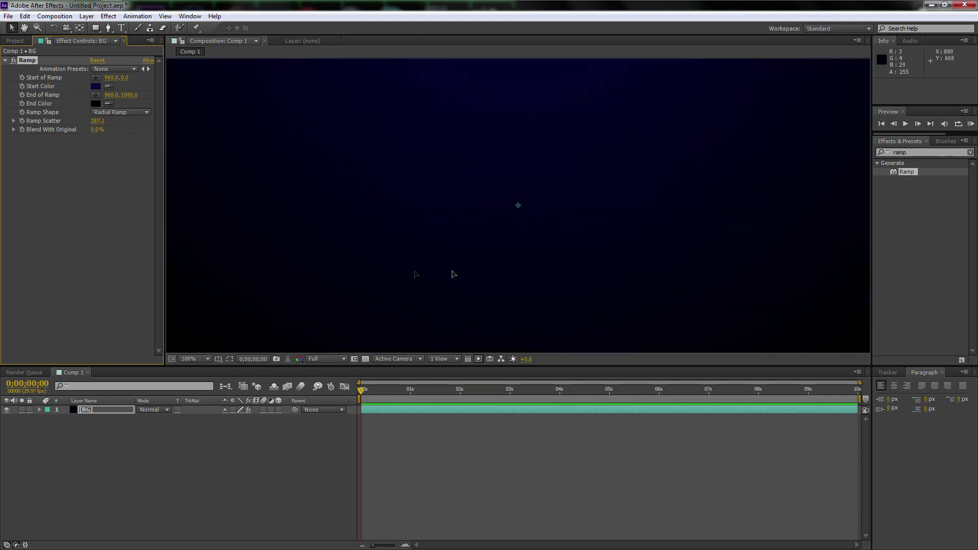
{"action": "key", "text": "comma"}
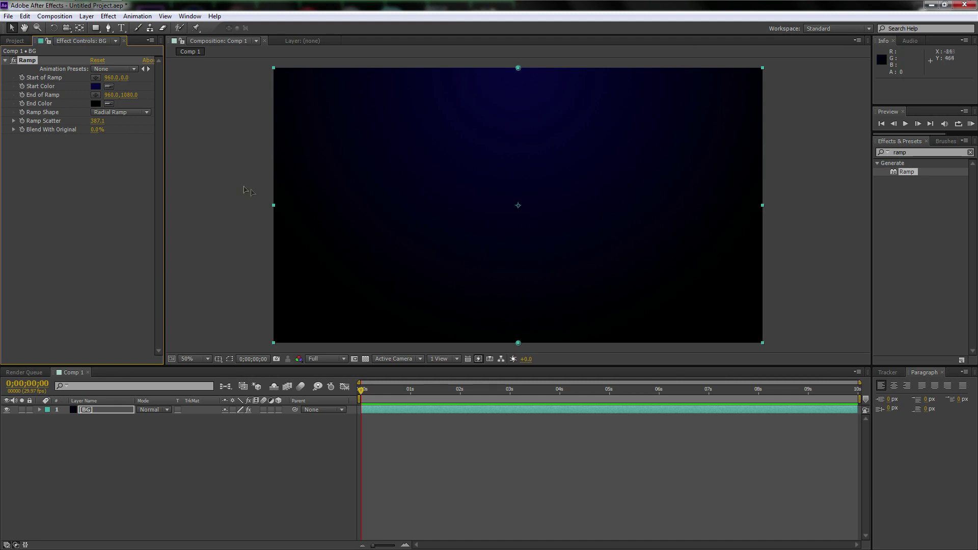
{"action": "left_click_drag", "start_coordinate": [97, 120], "coordinate": [373, 132]}
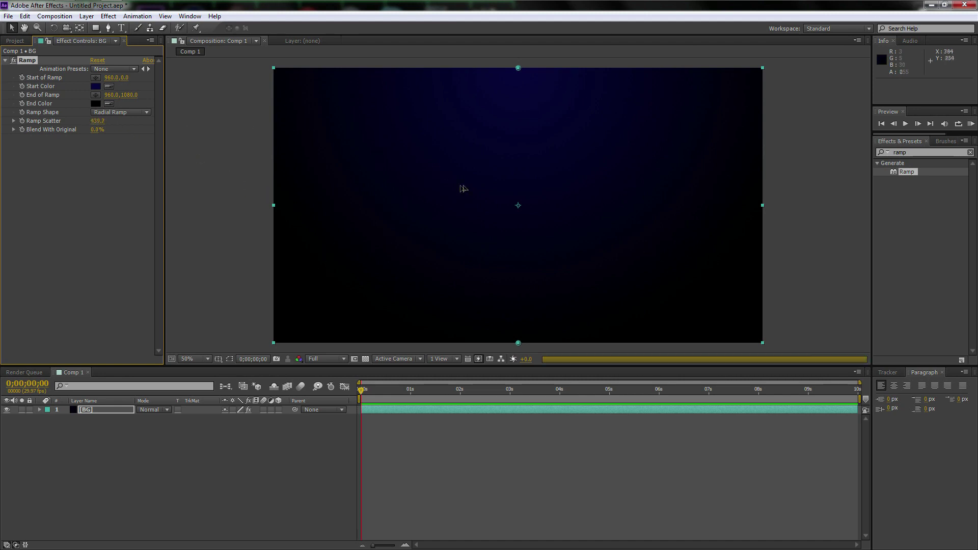
{"action": "left_click_drag", "start_coordinate": [97, 120], "coordinate": [398, 131]}
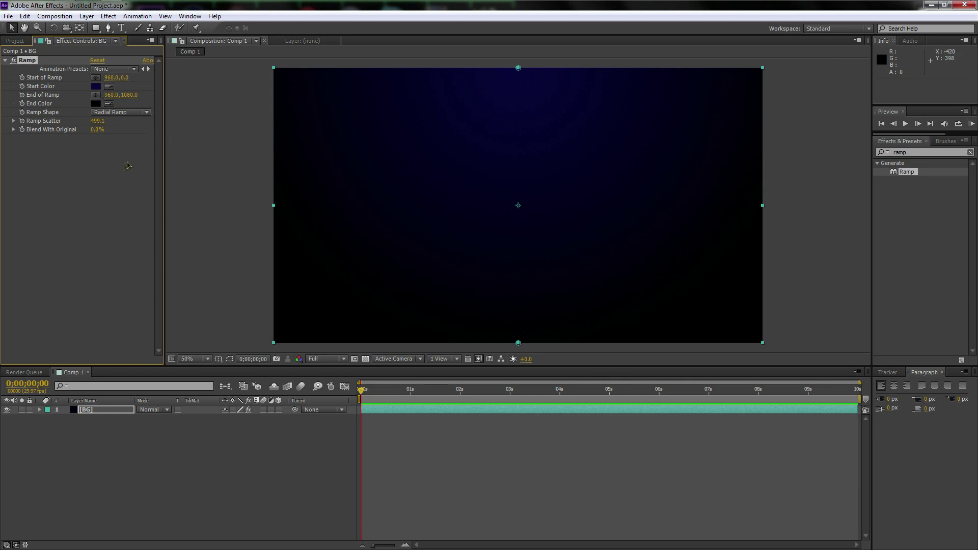
Create a new white (FFFFFF) solid named Starzzz above the BG layer, keeping the 1920 by 1080 size
{"action": "left_click", "coordinate": [84, 434]}
{"action": "left_click", "coordinate": [107, 410]}
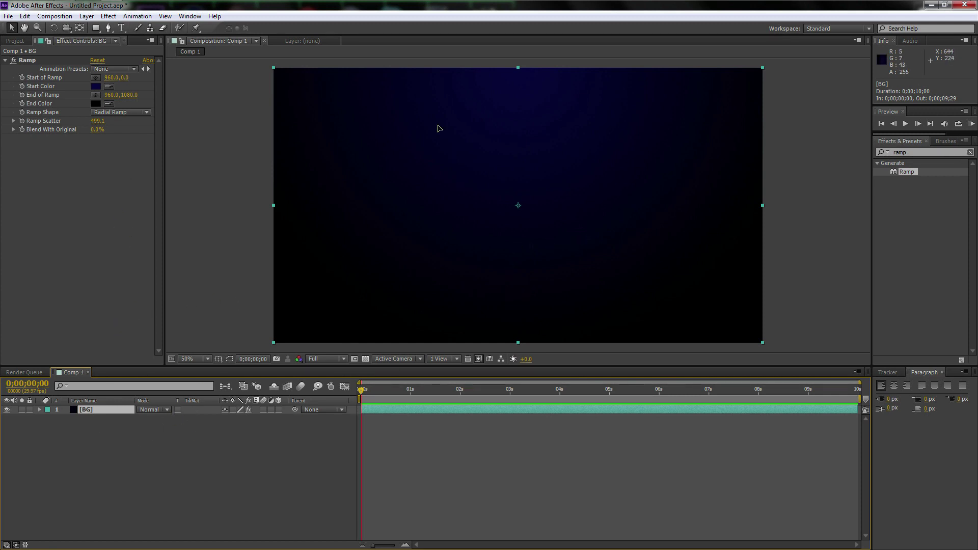
{"action": "right_click", "coordinate": [108, 441]}
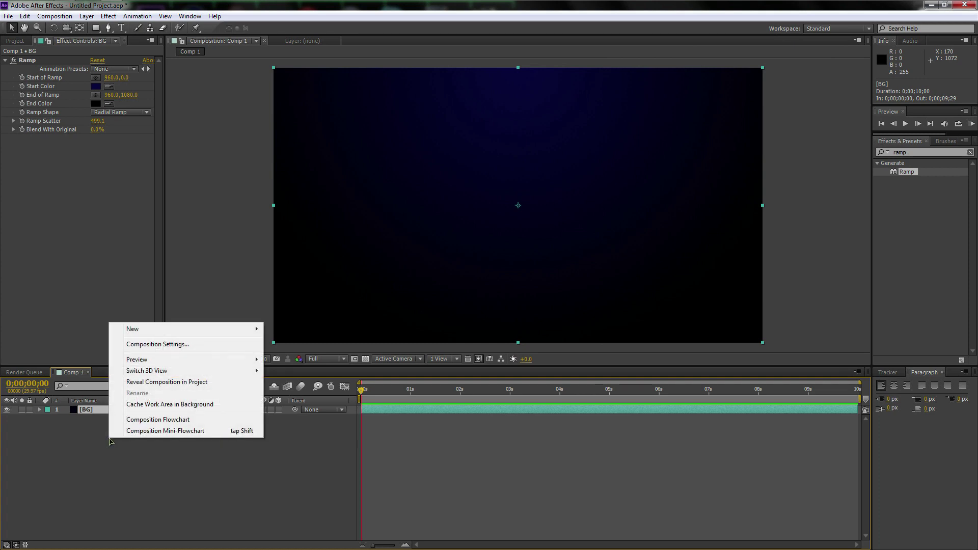
{"action": "mouse_move", "coordinate": [159, 330]}
{"action": "left_click", "coordinate": [288, 354]}
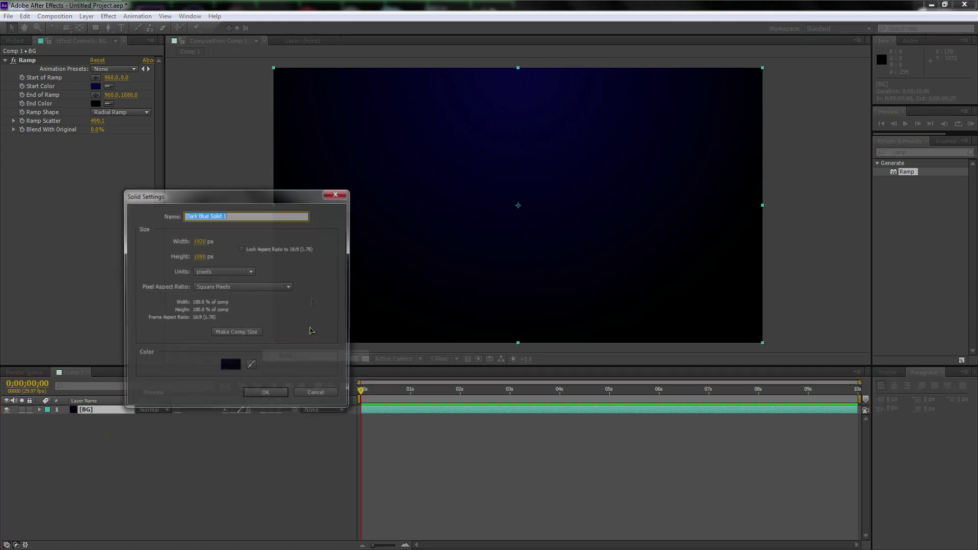
{"action": "type", "text": "Starzzz"}
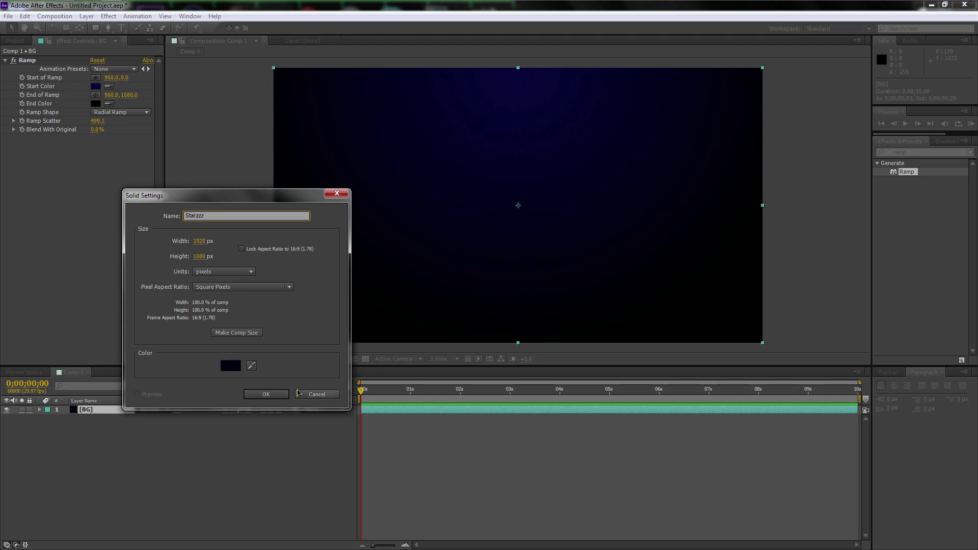
{"action": "left_click", "coordinate": [233, 366]}
{"action": "type", "text": "ffffff"}
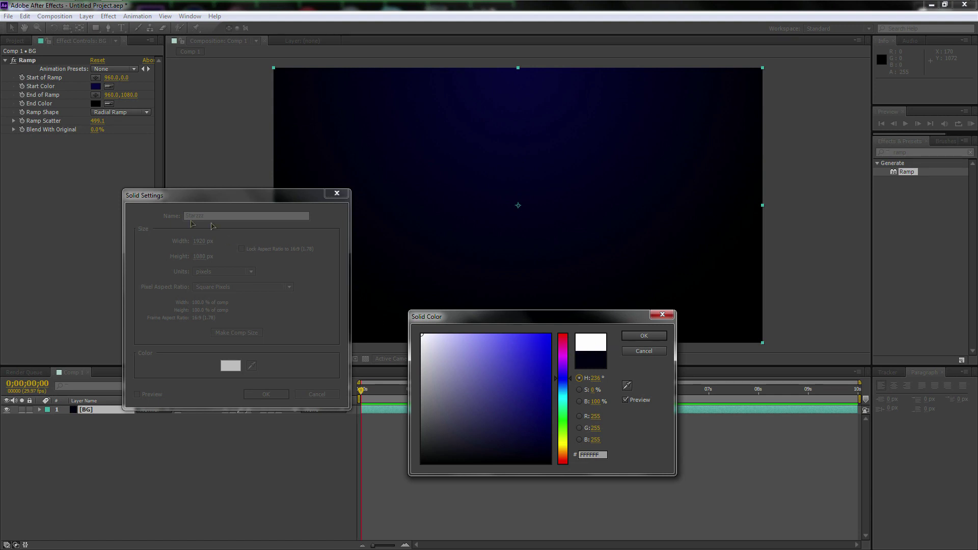
{"action": "left_click", "coordinate": [654, 336]}
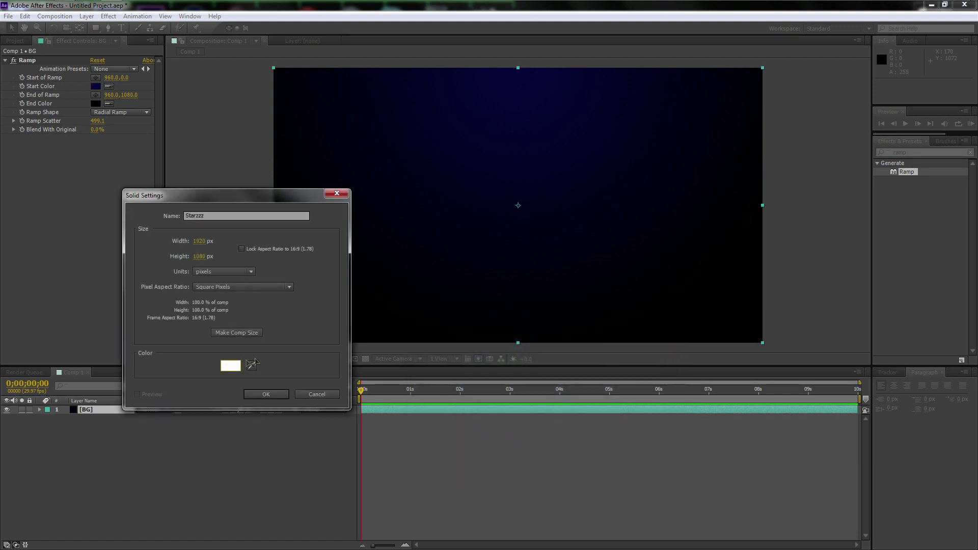
{"action": "left_click", "coordinate": [260, 394]}
Search the effects for "star" and apply CC Star Burst to the Starzzz layer
{"action": "left_click", "coordinate": [924, 153]}
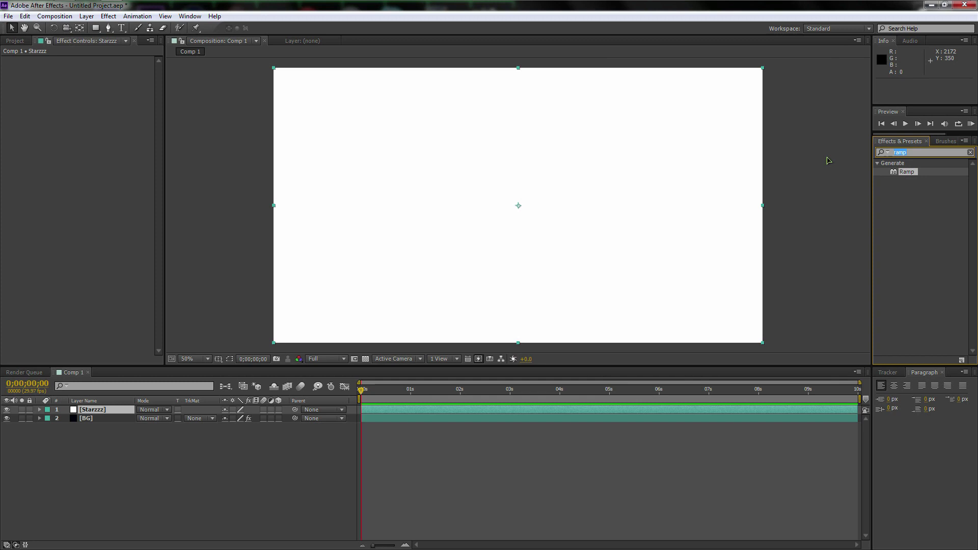
{"action": "type", "text": "stars"}
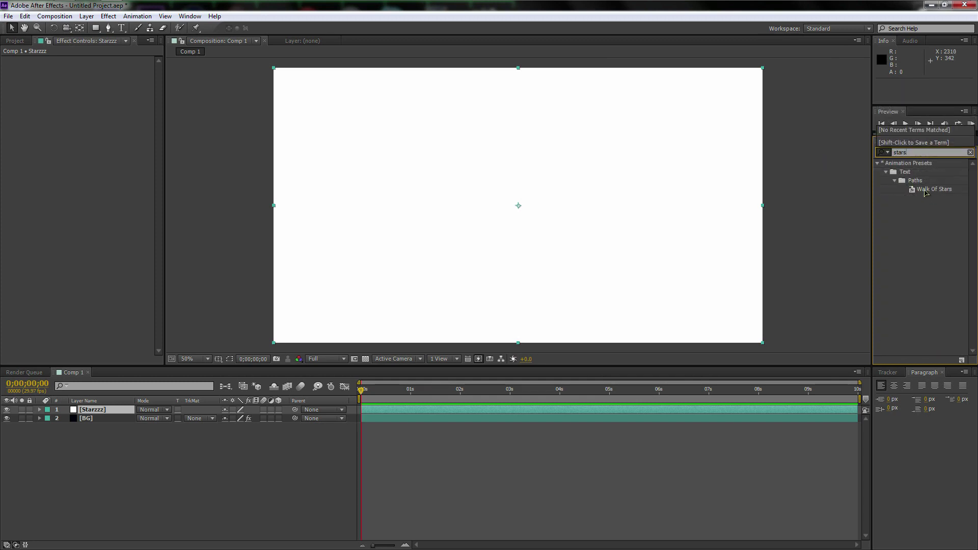
{"action": "key", "text": "BackSpace"}
{"action": "scroll", "coordinate": [972, 202], "scroll_direction": "down", "scroll_amount": 3}
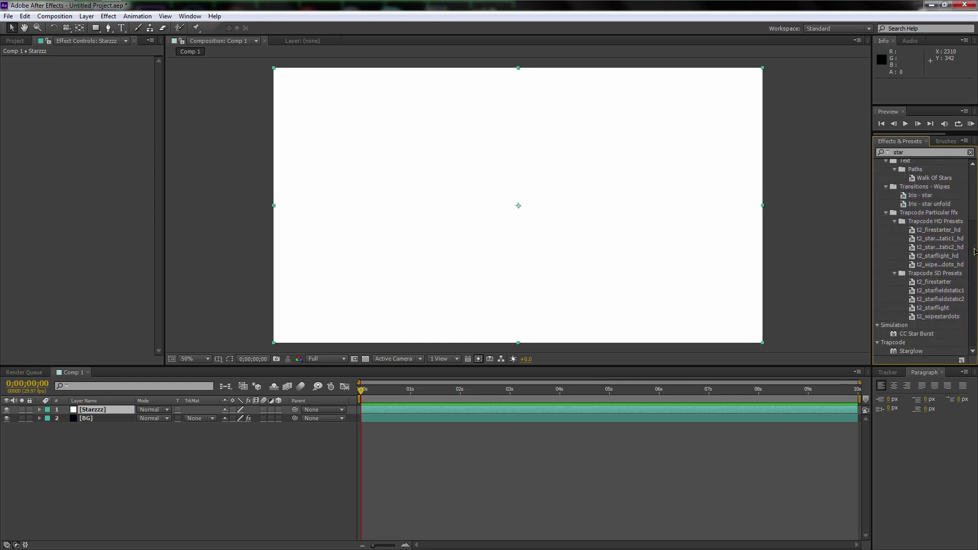
{"action": "left_click", "coordinate": [917, 333]}
{"action": "left_click_drag", "start_coordinate": [917, 336], "coordinate": [100, 411]}
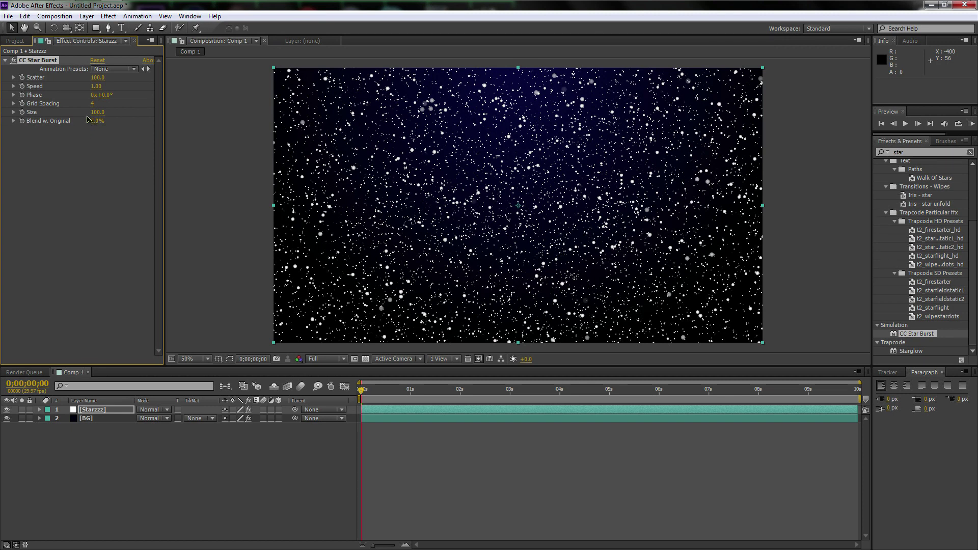
Set the CC Star Burst on Starzzz to Scatter 95, Speed 0.01, Grid Spacing 3 and Size 20
{"action": "left_click_drag", "start_coordinate": [95, 115], "coordinate": [64, 117]}
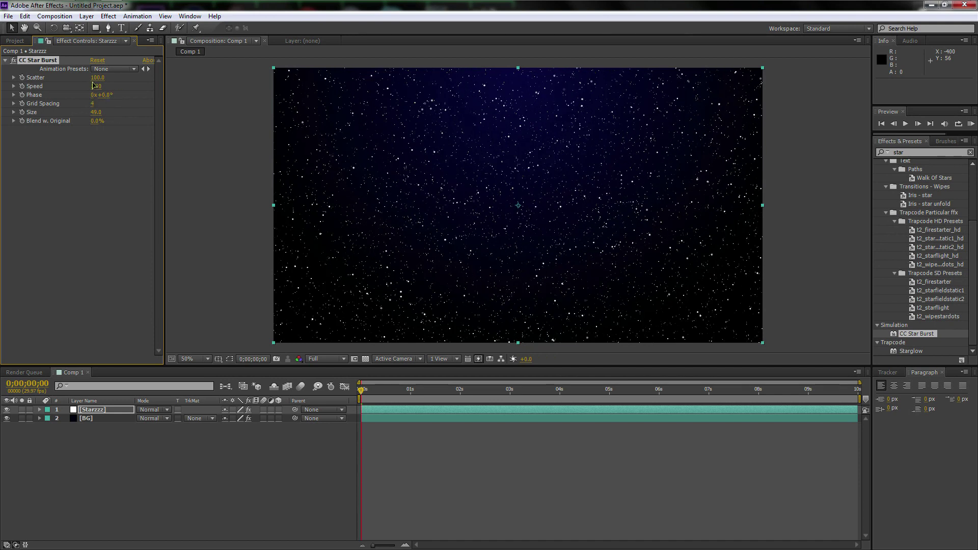
{"action": "left_click_drag", "start_coordinate": [96, 79], "coordinate": [92, 80]}
{"action": "left_click", "coordinate": [95, 86]}
{"action": "type", "text": ".01"}
{"action": "key", "text": "Return"}
{"action": "left_click_drag", "start_coordinate": [92, 106], "coordinate": [90, 105]}
{"action": "key", "text": "slash"}
{"action": "key", "text": "comma"}
{"action": "key", "text": "comma"}
Create a new black solid named Star Cover above the Starzzz layer
{"action": "left_click", "coordinate": [116, 411]}
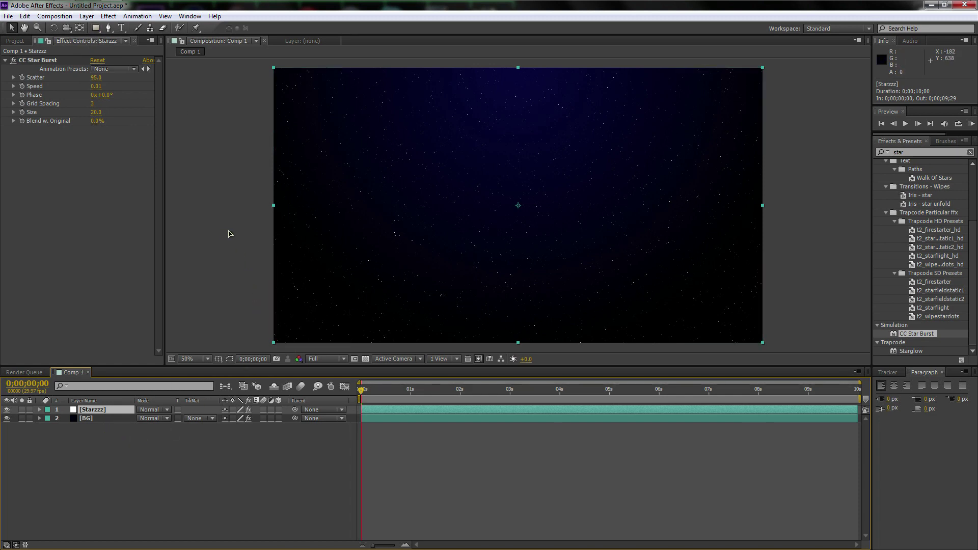
{"action": "right_click", "coordinate": [123, 449]}
{"action": "mouse_move", "coordinate": [176, 340]}
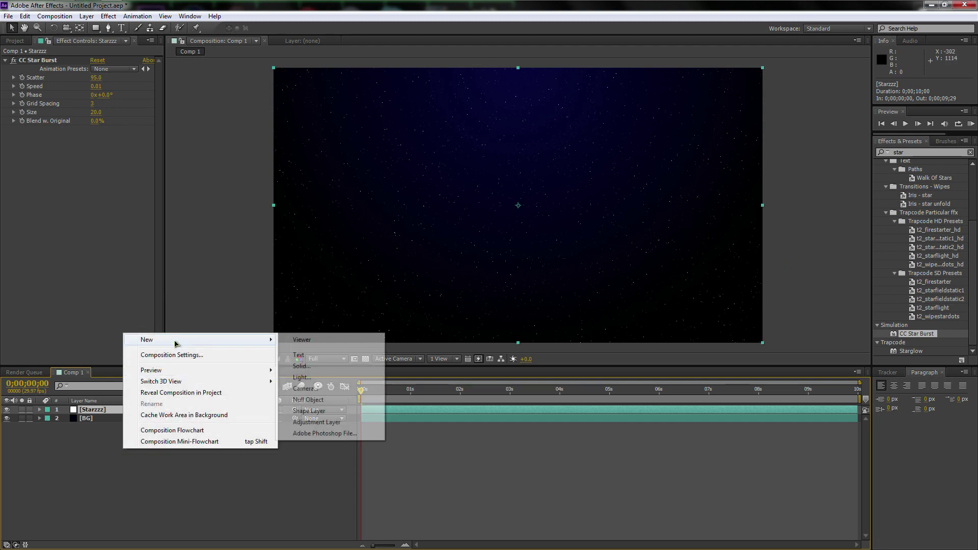
{"action": "left_click", "coordinate": [305, 366]}
{"action": "left_click", "coordinate": [231, 365]}
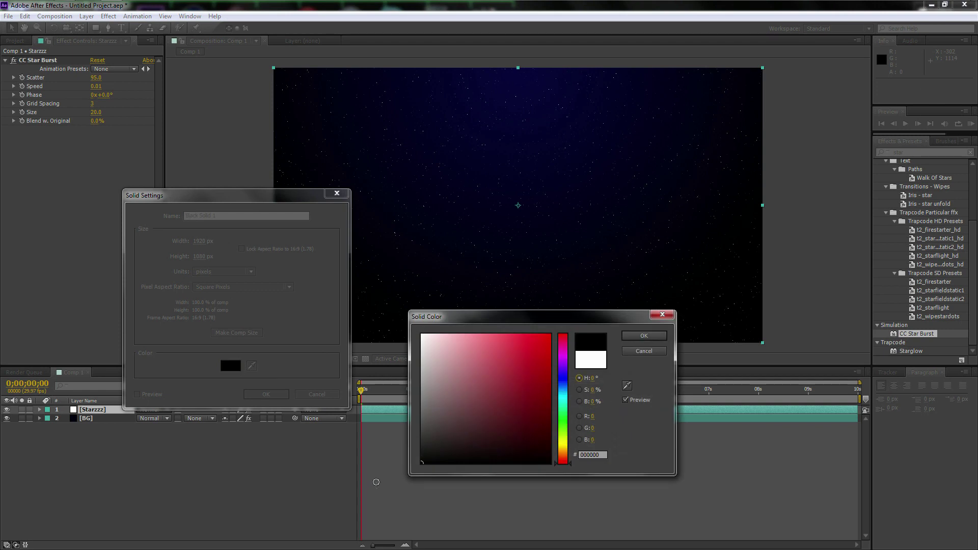
{"action": "left_click", "coordinate": [644, 335]}
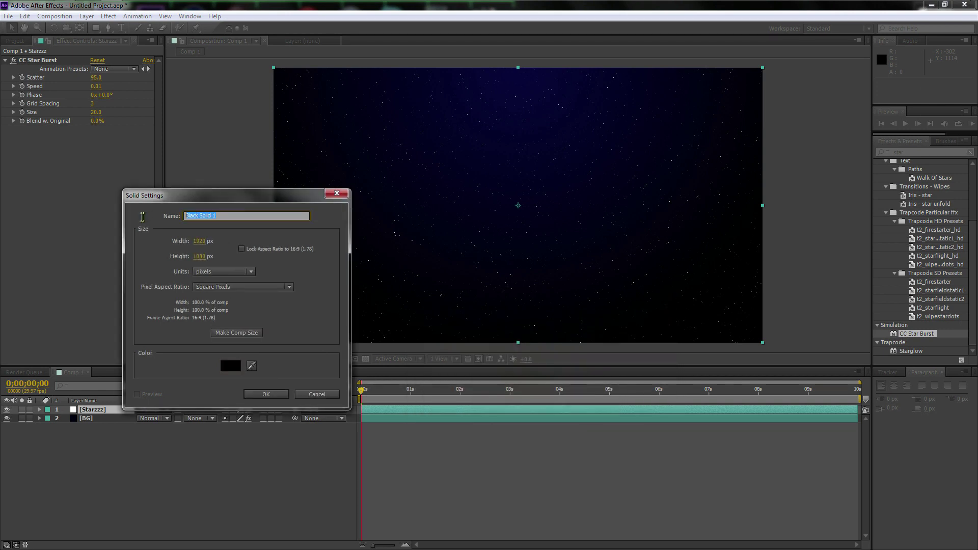
{"action": "type", "text": "Star Cover"}
{"action": "left_click", "coordinate": [266, 394]}
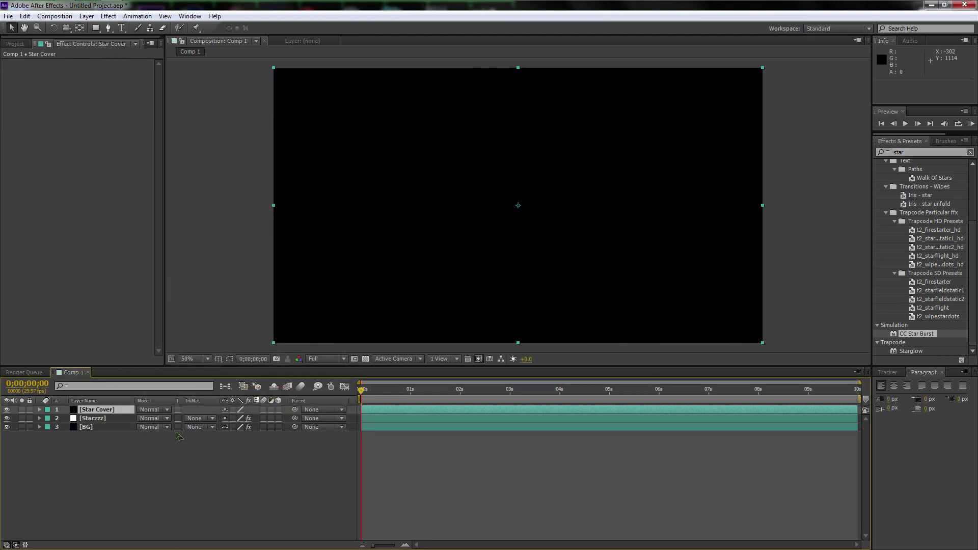
Draw a wide rectangular mask on Star Cover that spans the lower part of the frame and extends past its sides and bottom
{"action": "left_click", "coordinate": [95, 29]}
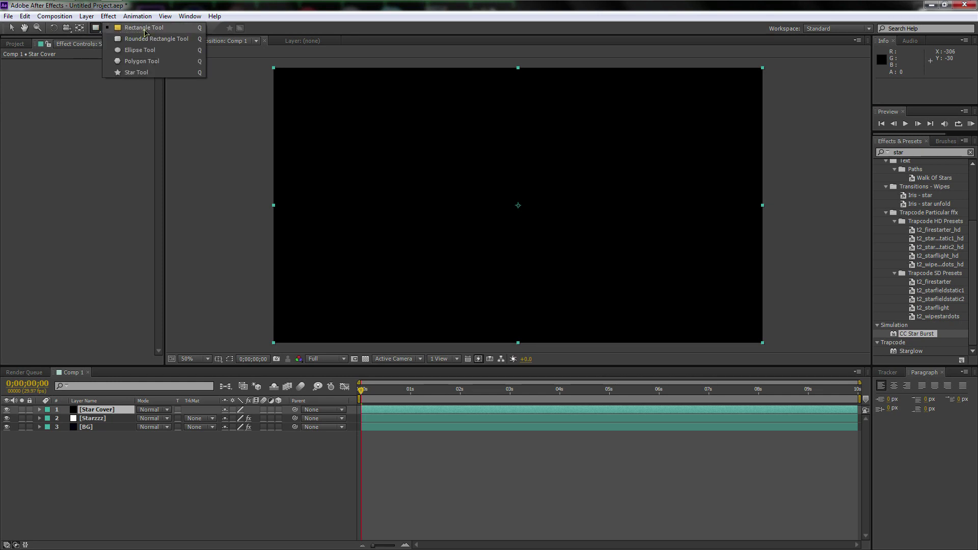
{"action": "left_click", "coordinate": [145, 31]}
{"action": "key", "text": "comma"}
{"action": "key", "text": "comma"}
{"action": "mouse_move", "coordinate": [425, 218]}
{"action": "left_mouse_down"}
{"action": "mouse_move", "coordinate": [313, 211]}
{"action": "mouse_move", "coordinate": [698, 257]}
{"action": "mouse_move", "coordinate": [757, 291]}
{"action": "mouse_move", "coordinate": [734, 297]}
{"action": "left_mouse_up"}
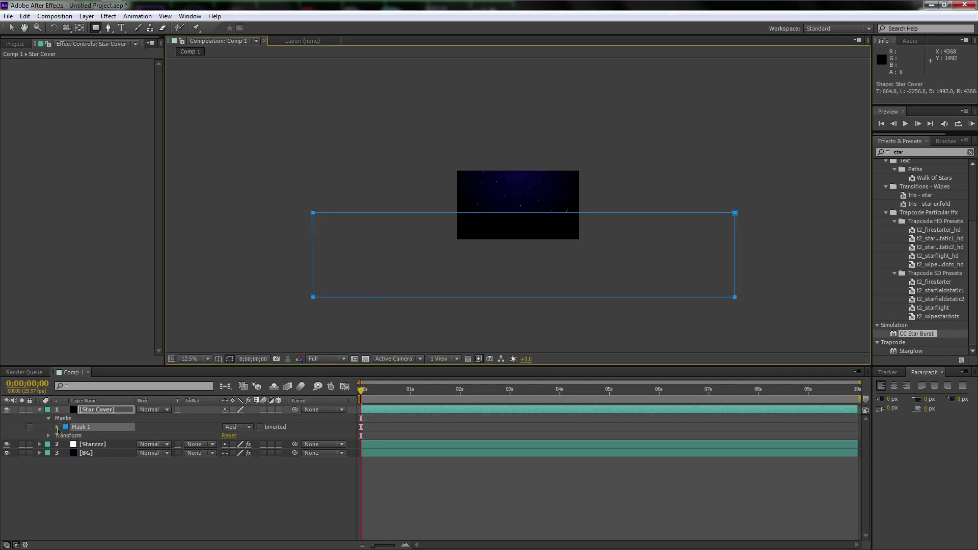
Feather the Star Cover mask to about 488 pixels
{"action": "left_click", "coordinate": [58, 427]}
{"action": "left_click_drag", "start_coordinate": [232, 444], "coordinate": [419, 445]}
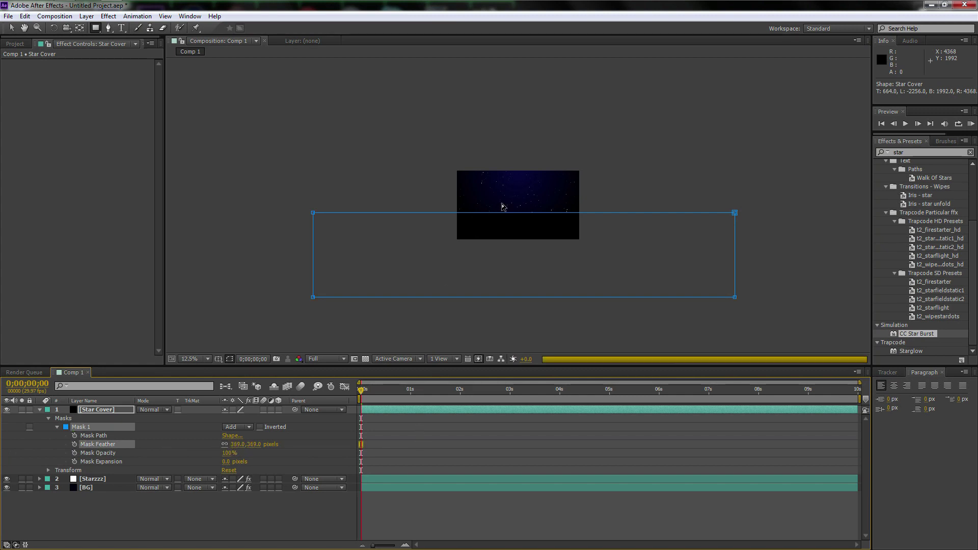
{"action": "scroll", "coordinate": [512, 208], "scroll_direction": "up", "scroll_amount": 2}
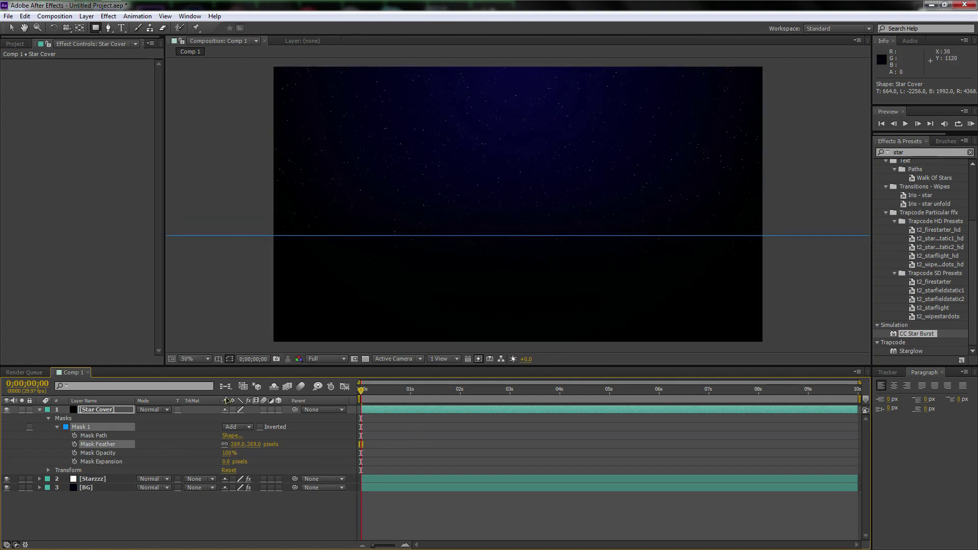
{"action": "left_click_drag", "start_coordinate": [238, 444], "coordinate": [311, 447]}
Hide the mask outline in the composition view and deselect the Star Cover layer
{"action": "left_click", "coordinate": [98, 410]}
{"action": "left_click", "coordinate": [11, 28]}
{"action": "left_click", "coordinate": [229, 359]}
{"action": "left_click", "coordinate": [229, 359]}
{"action": "left_click", "coordinate": [230, 359]}
{"action": "key", "text": "space"}
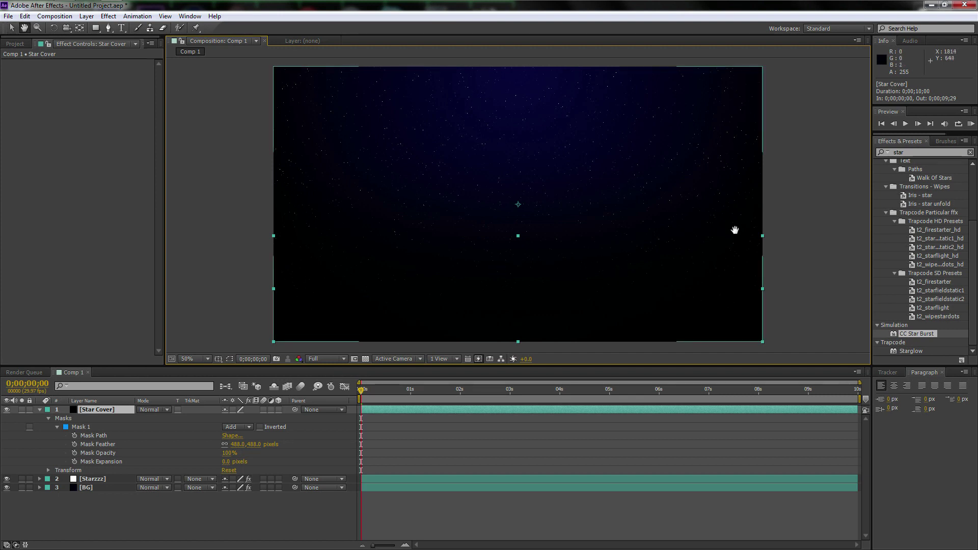
{"action": "left_click_drag", "start_coordinate": [735, 234], "coordinate": [726, 234]}
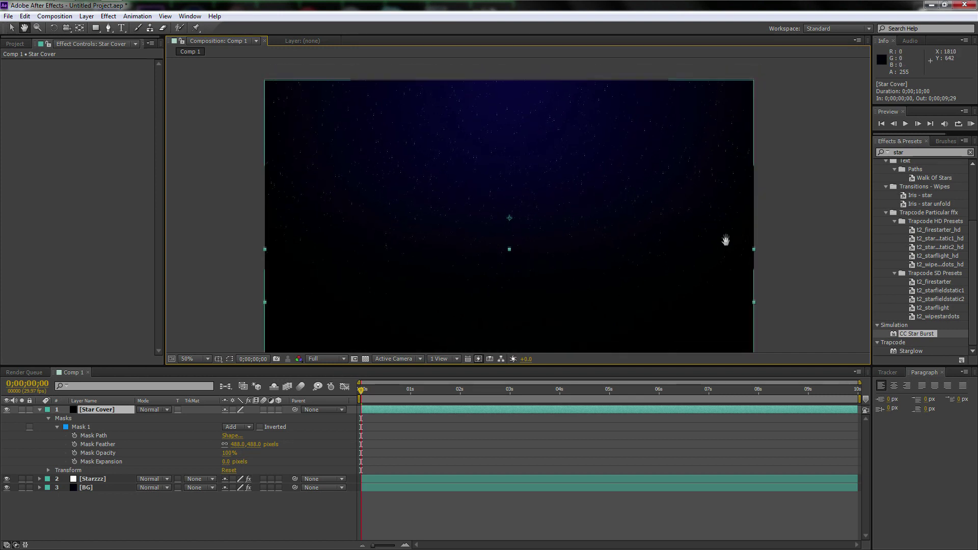
{"action": "left_click", "coordinate": [240, 207]}
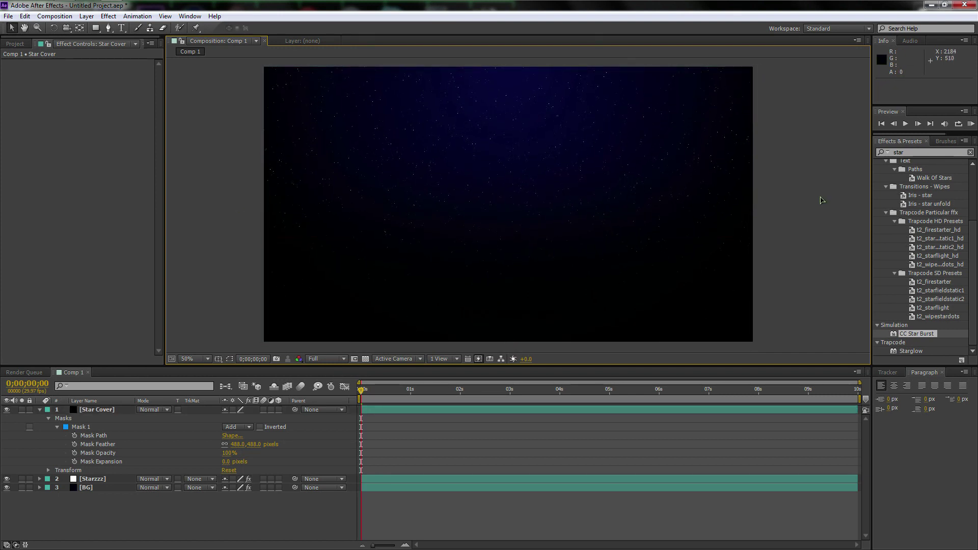
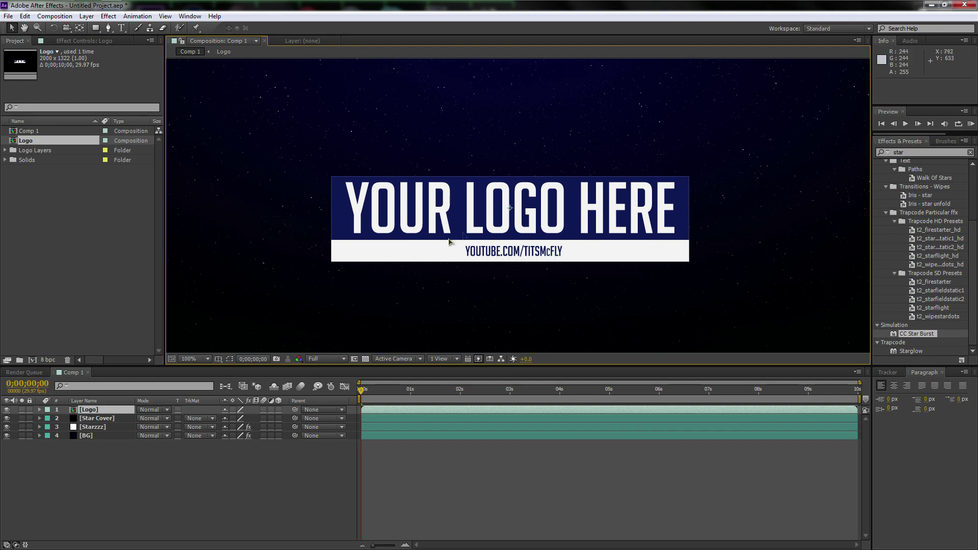
Search the effects for "form" and apply Trapcode Form to the Logo layer
{"action": "key", "text": "comma"}
{"action": "key", "text": "comma"}
{"action": "left_click_drag", "start_coordinate": [514, 239], "coordinate": [514, 235]}
{"action": "key", "text": "v"}
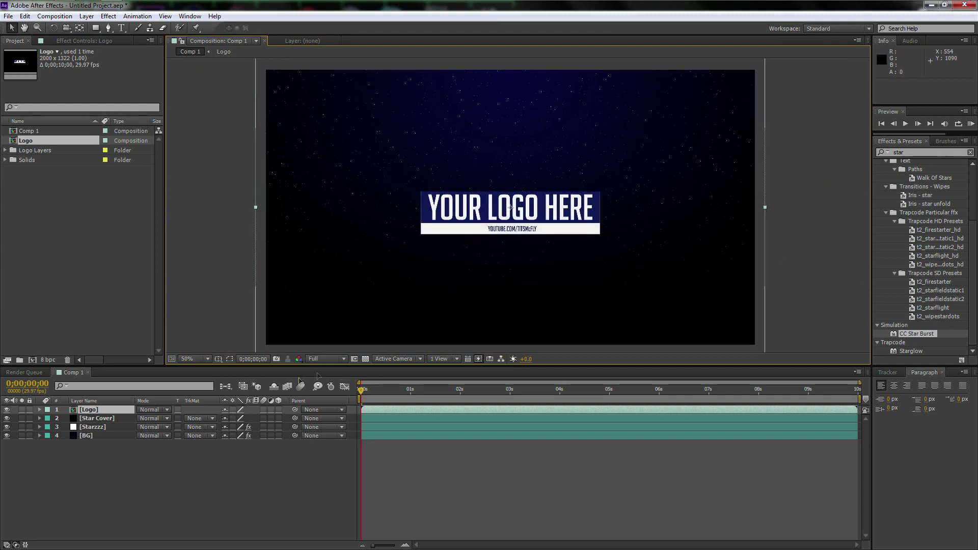
{"action": "left_click", "coordinate": [913, 152]}
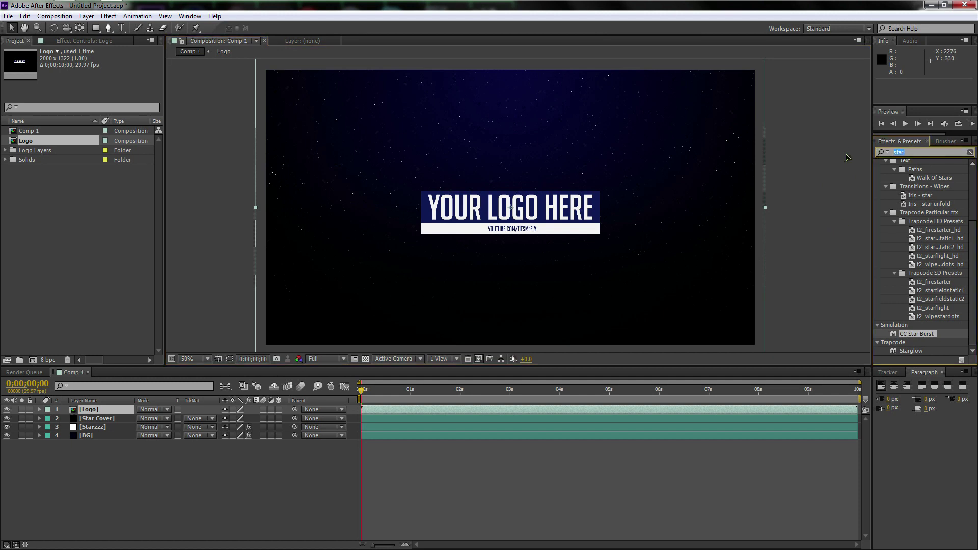
{"action": "type", "text": "form"}
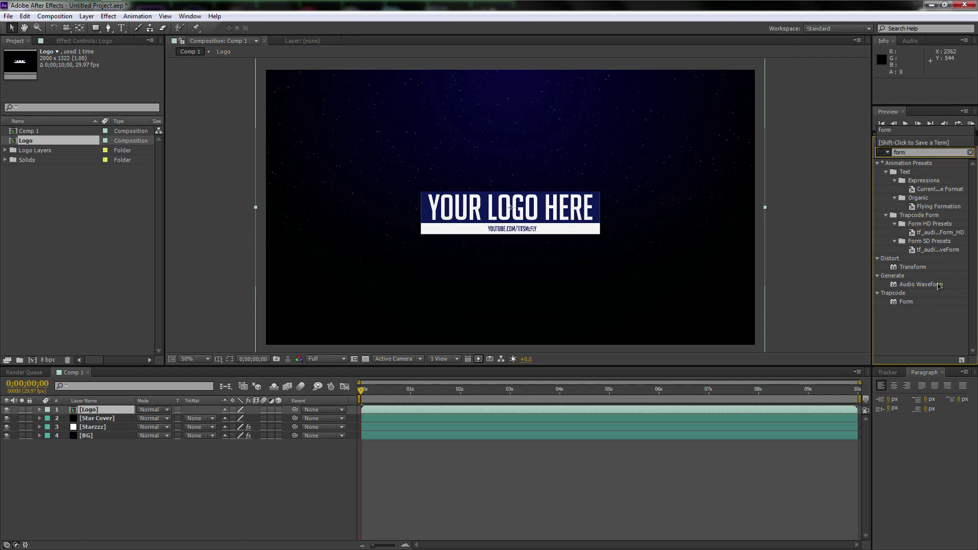
{"action": "left_click_drag", "start_coordinate": [914, 301], "coordinate": [57, 416]}
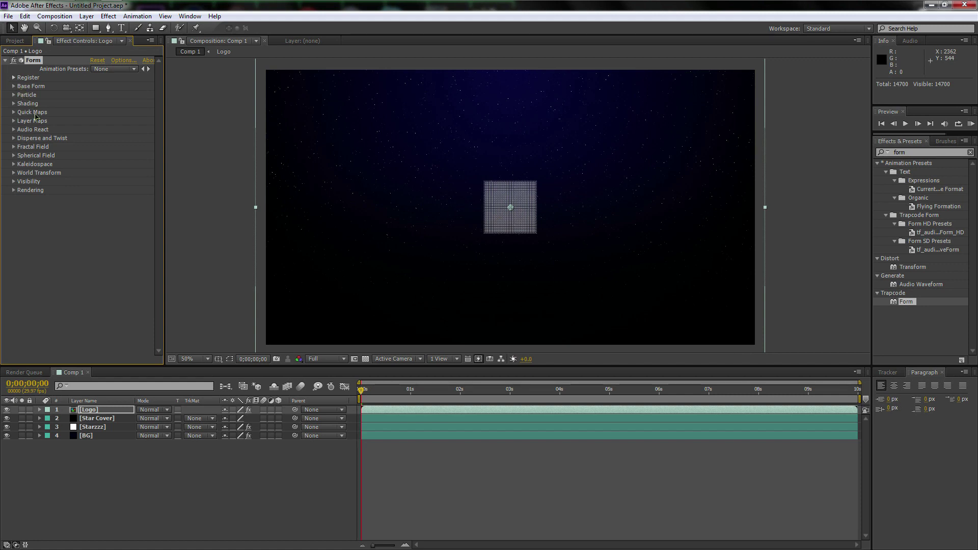
In Form's Color and Alpha layer map, use the Logo layer as the source and set Functionality to RGBA to RGBA
{"action": "scroll", "coordinate": [508, 204], "scroll_direction": "up", "scroll_amount": 2}
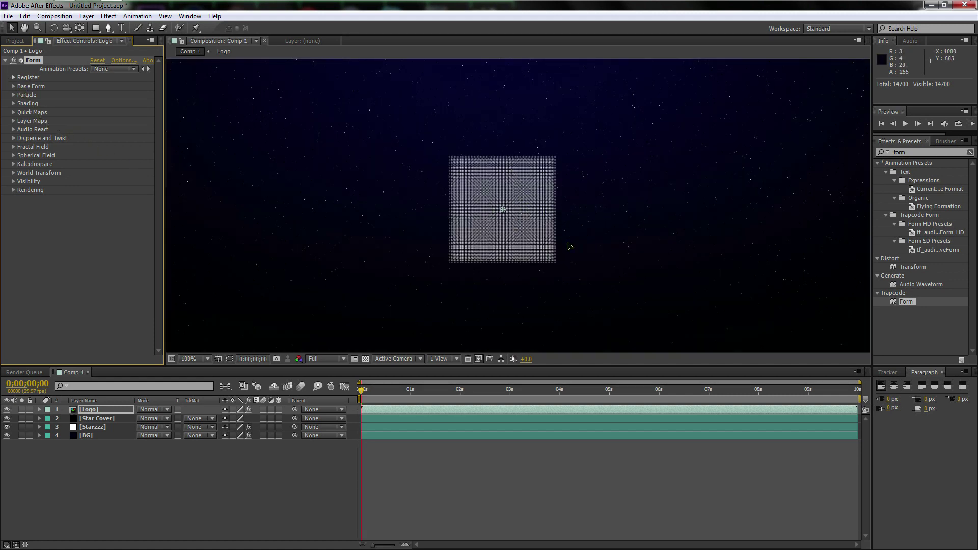
{"action": "key", "text": "comma"}
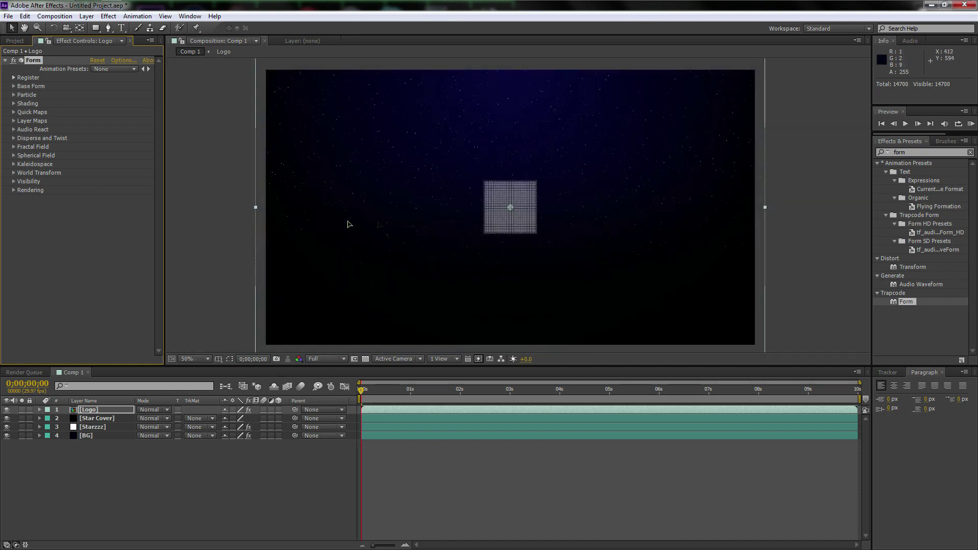
{"action": "left_click", "coordinate": [14, 122]}
{"action": "left_click", "coordinate": [23, 131]}
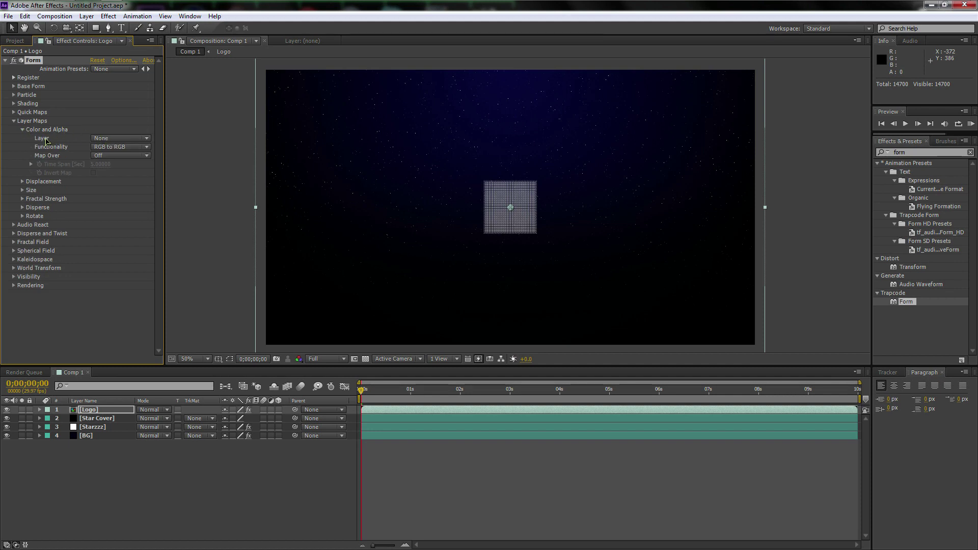
{"action": "left_click", "coordinate": [96, 142]}
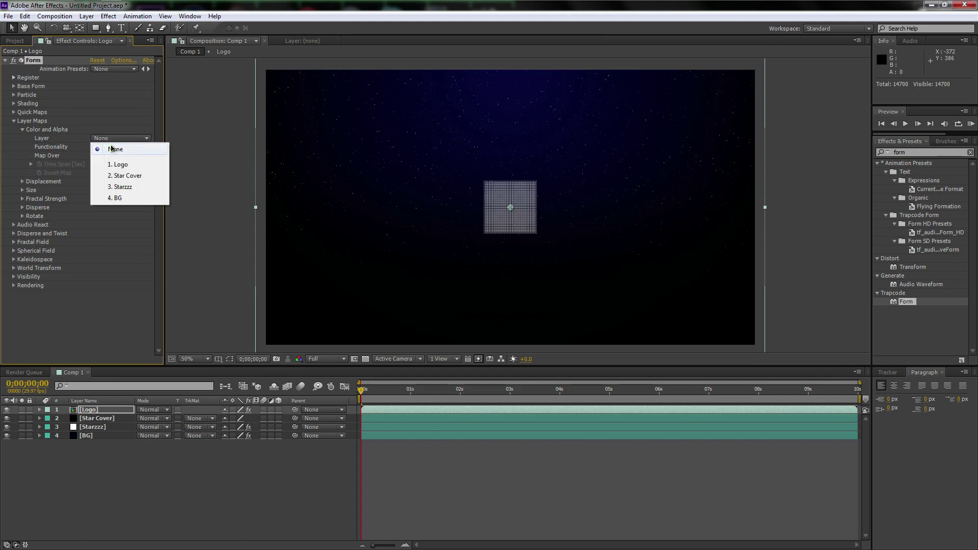
{"action": "left_click", "coordinate": [131, 168]}
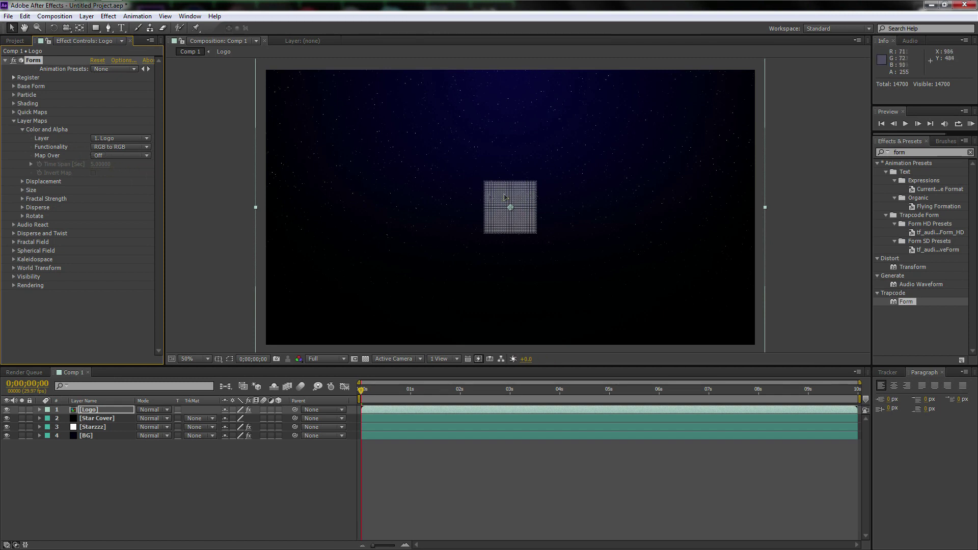
{"action": "left_click", "coordinate": [105, 148]}
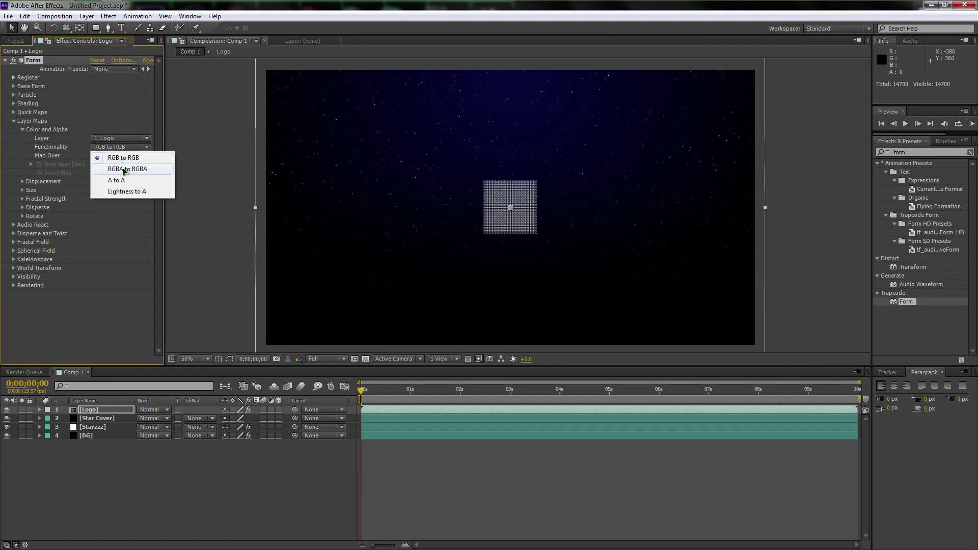
{"action": "left_click", "coordinate": [120, 171]}
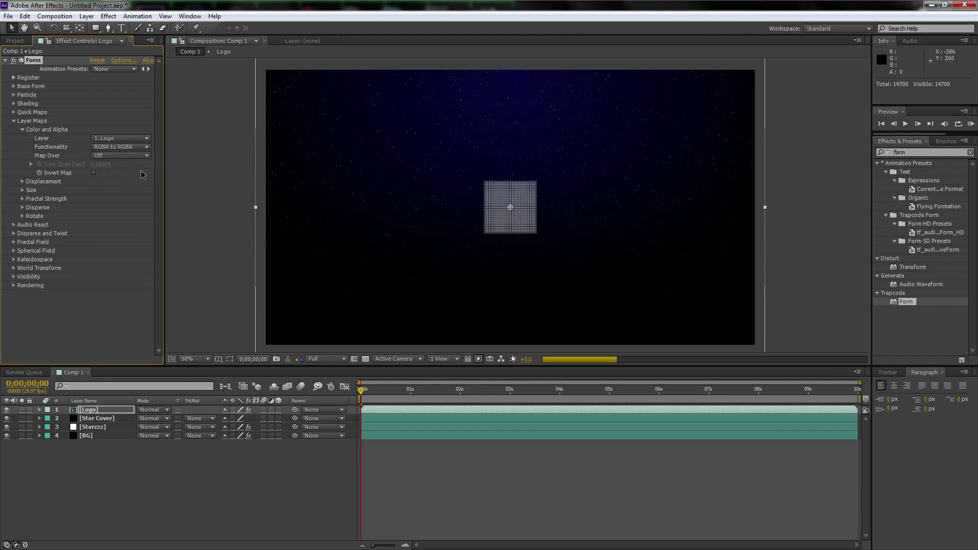
Set Map Over to XY in Form's Color and Alpha layer map and collapse the Layer Maps settings
{"action": "left_click", "coordinate": [118, 155]}
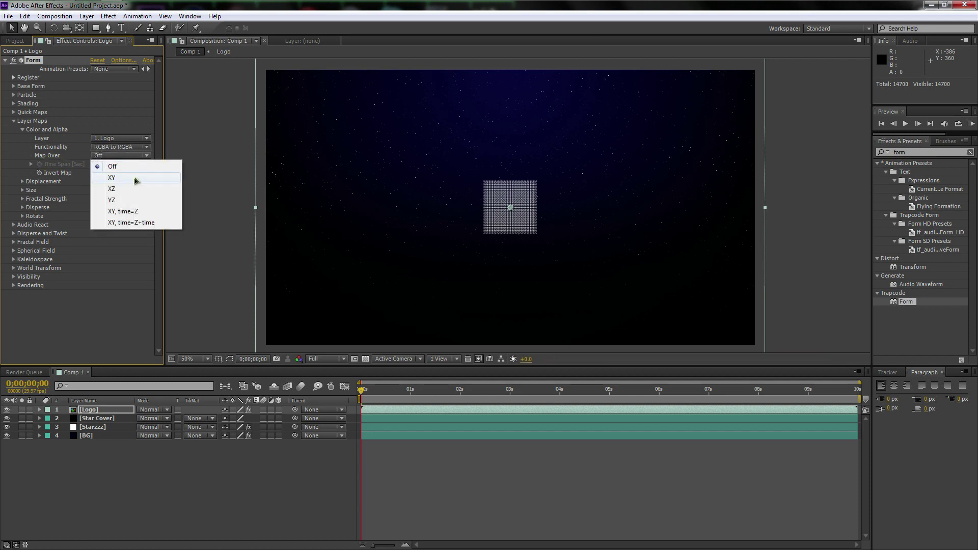
{"action": "left_click", "coordinate": [125, 178]}
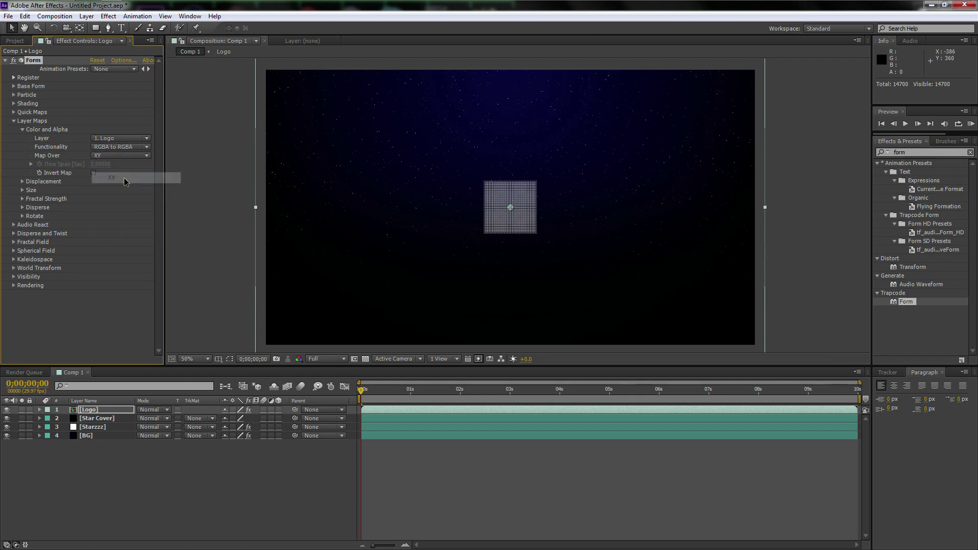
{"action": "left_click", "coordinate": [14, 121]}
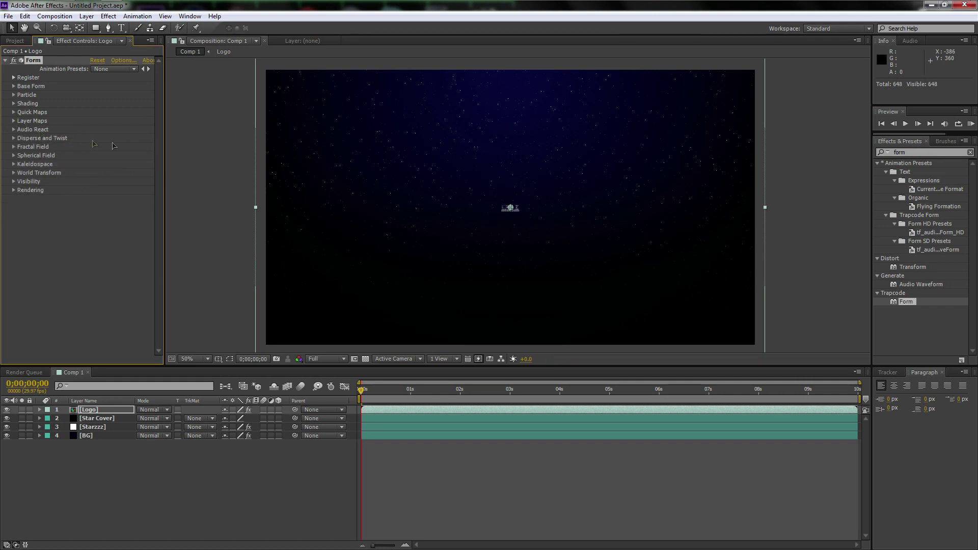
Enlarge Form's Base Form on the Logo layer to Size X 3050 and Size Y 2500
{"action": "left_click", "coordinate": [13, 86]}
{"action": "key", "text": "period"}
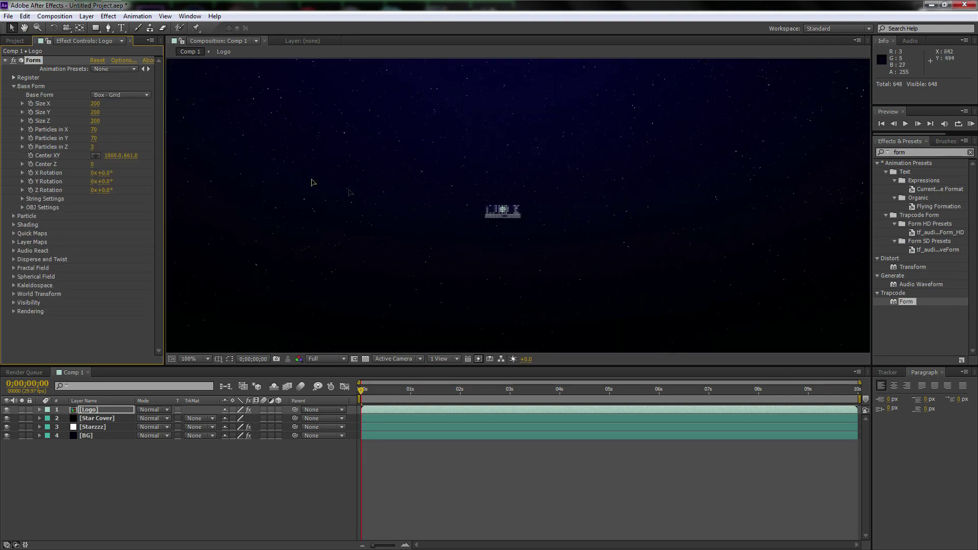
{"action": "key", "text": "comma"}
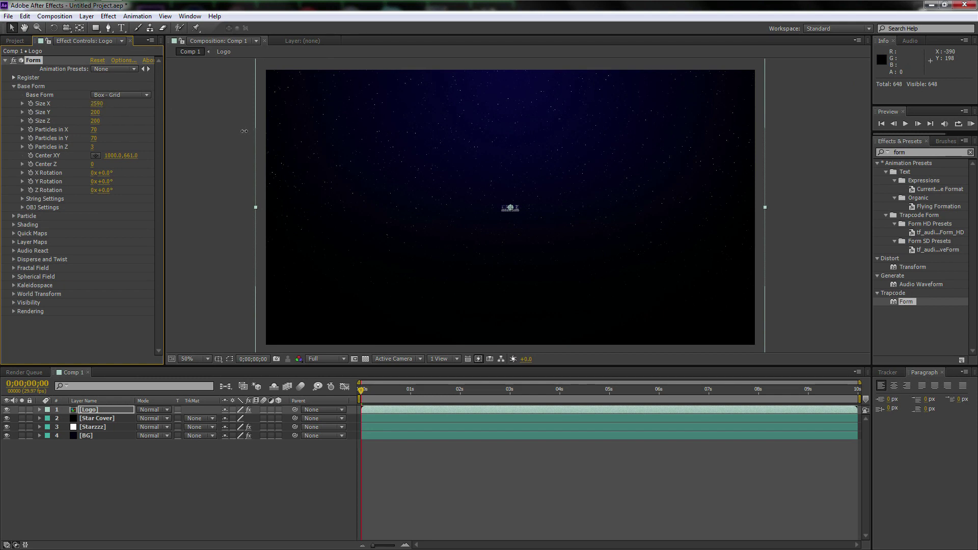
{"action": "left_click_drag", "start_coordinate": [245, 131], "coordinate": [256, 129]}
{"action": "left_click_drag", "start_coordinate": [95, 112], "coordinate": [124, 116]}
{"action": "left_click_drag", "start_coordinate": [222, 119], "coordinate": [219, 120]}
Set the Base Form particle counts to 2000 in X, 1300 in Y and 1 in Z
{"action": "left_click", "coordinate": [94, 131]}
{"action": "type", "text": "2000"}
{"action": "key", "text": "Tab"}
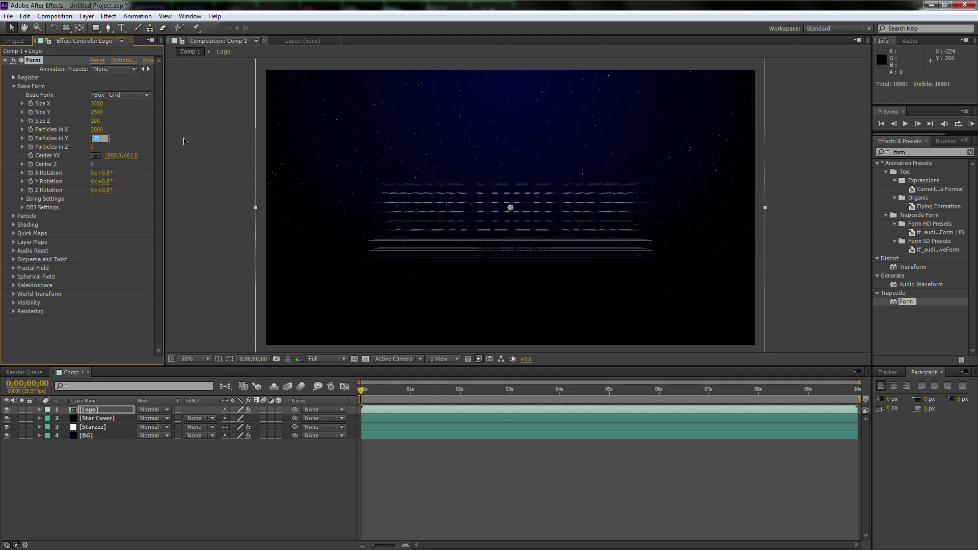
{"action": "type", "text": "1300"}
{"action": "key", "text": "Return"}
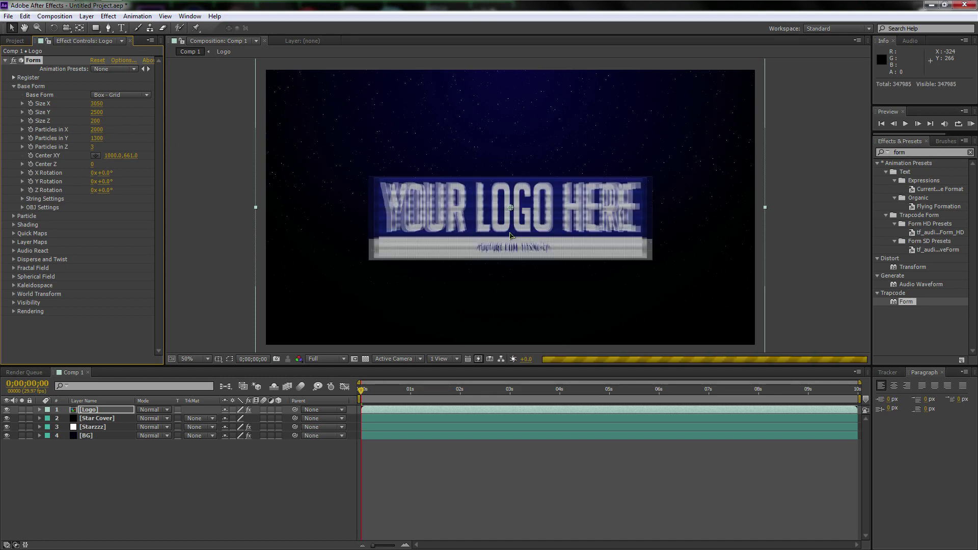
{"action": "left_click", "coordinate": [93, 148]}
{"action": "type", "text": "1"}
{"action": "key", "text": "Return"}
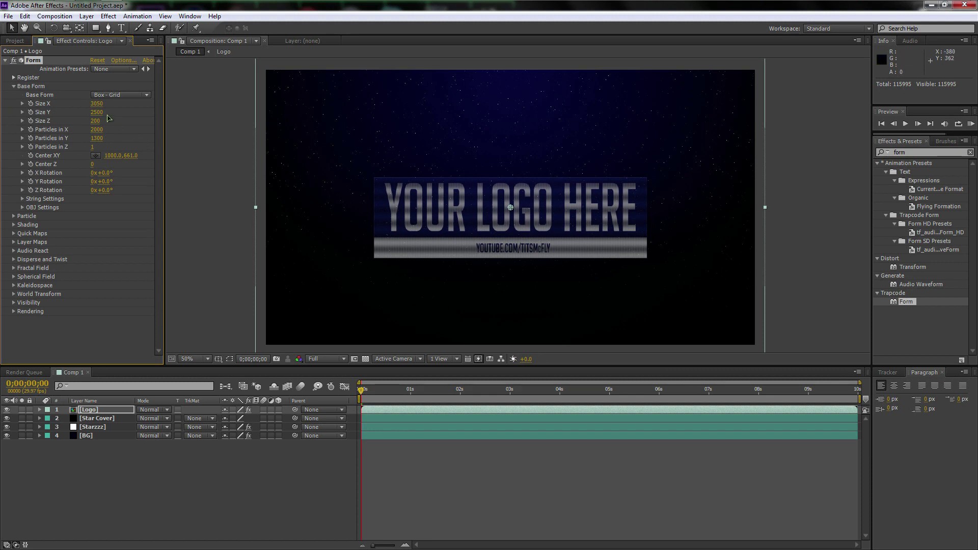
Raise the Base Form's Particles in Y to 1500 and check the logo at 100% zoom
{"action": "left_click_drag", "start_coordinate": [100, 141], "coordinate": [102, 136]}
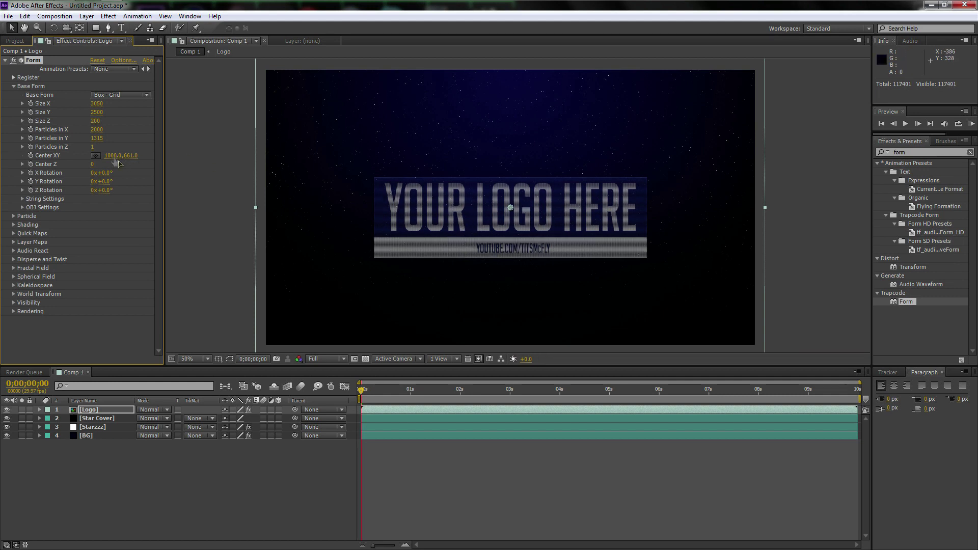
{"action": "left_click", "coordinate": [98, 138]}
{"action": "type", "text": "1"}
{"action": "key", "text": "Return"}
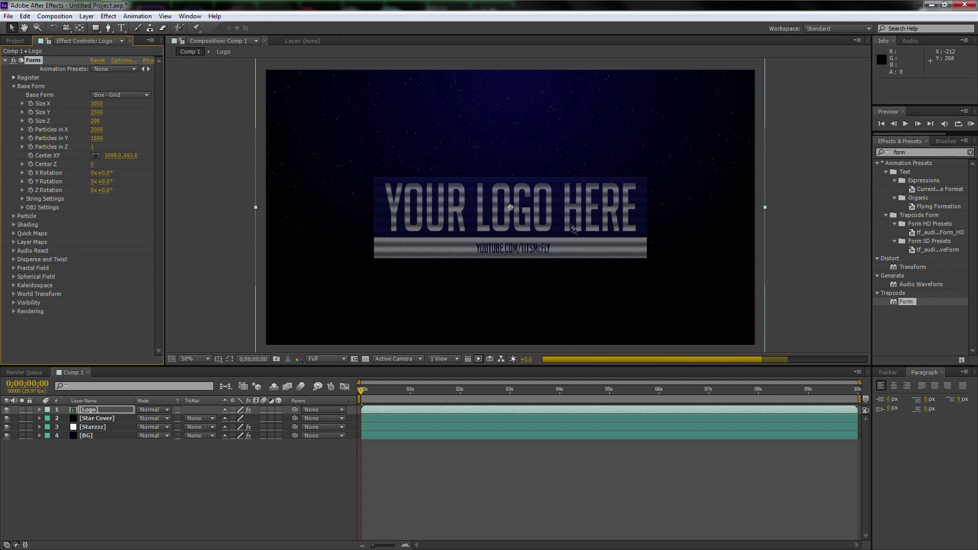
{"action": "key", "text": "period"}
{"action": "key", "text": "period"}
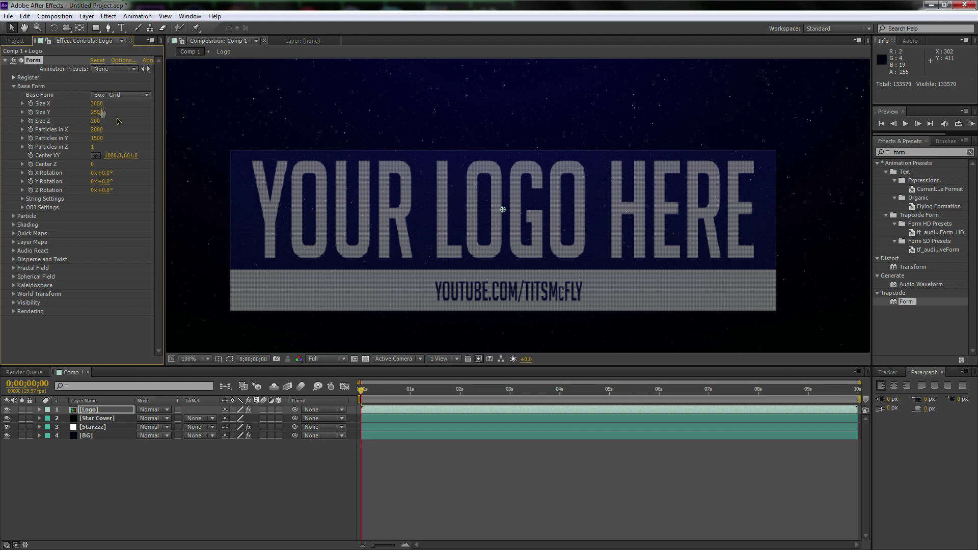
Try widening the Base Form to Size X 3300
{"action": "left_click_drag", "start_coordinate": [107, 105], "coordinate": [115, 106]}
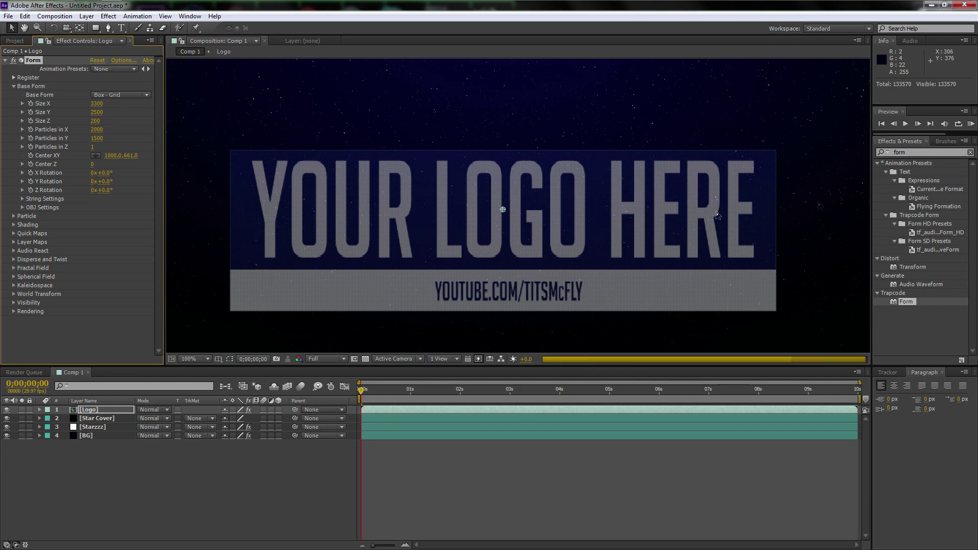
{"action": "key", "text": "comma"}
{"action": "key", "text": "period"}
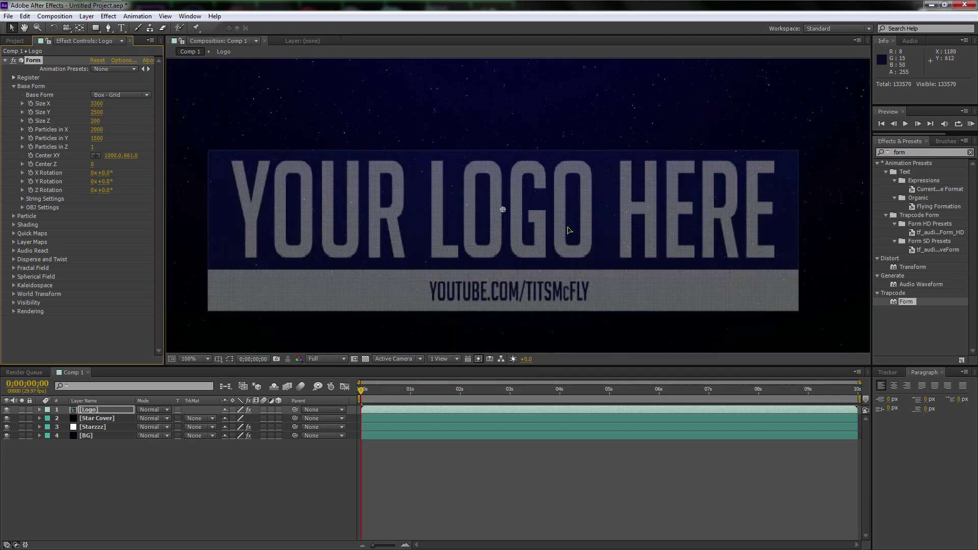
Set the Base Form's Size X to 3000 and Size Y to 2300
{"action": "left_click", "coordinate": [98, 113]}
{"action": "key", "text": "shift+Tab"}
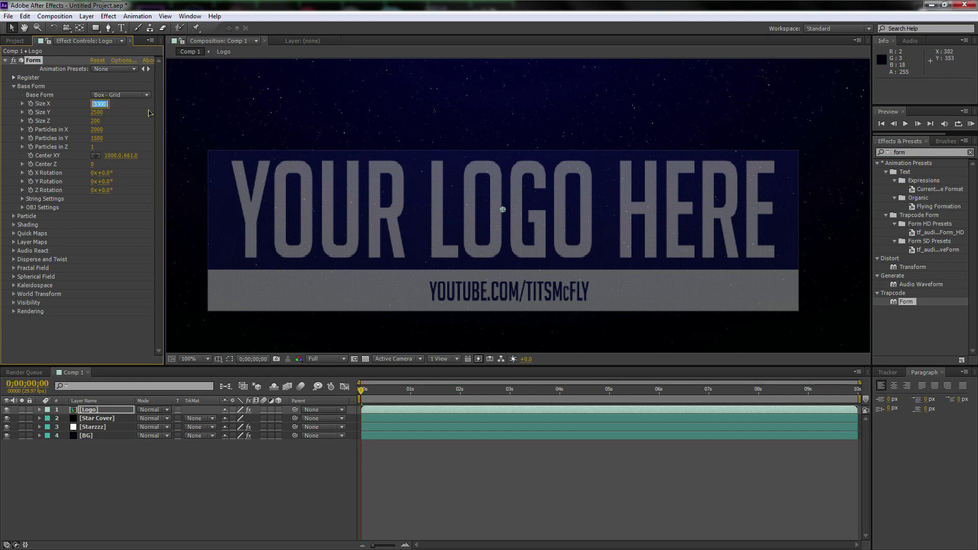
{"action": "type", "text": "3000"}
{"action": "key", "text": "Return"}
{"action": "left_click", "coordinate": [98, 113]}
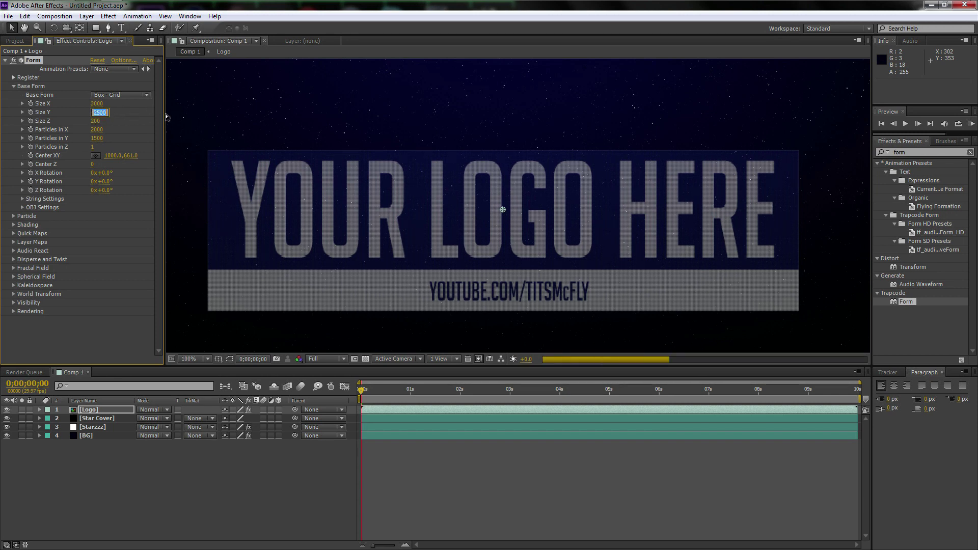
{"action": "type", "text": "2300"}
{"action": "key", "text": "Return"}
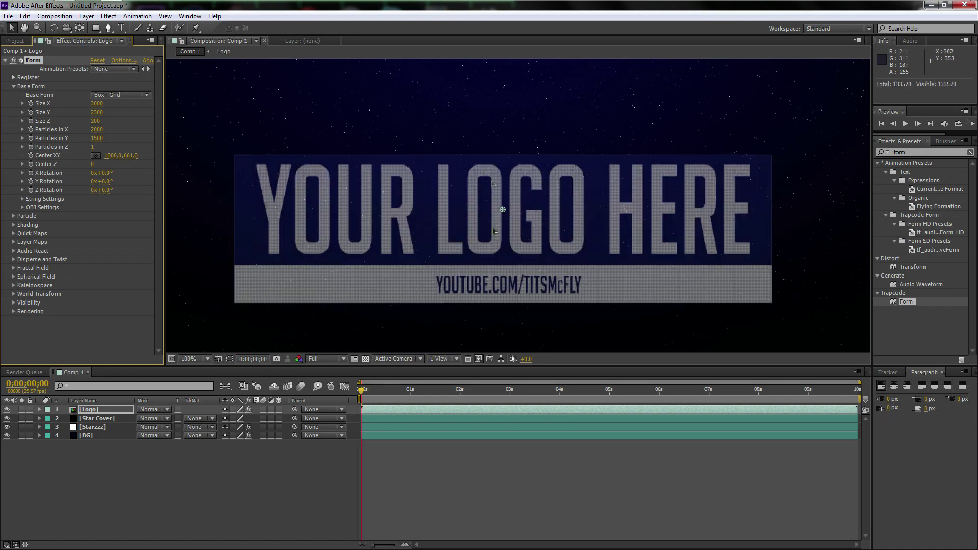
{"action": "key", "text": "comma"}
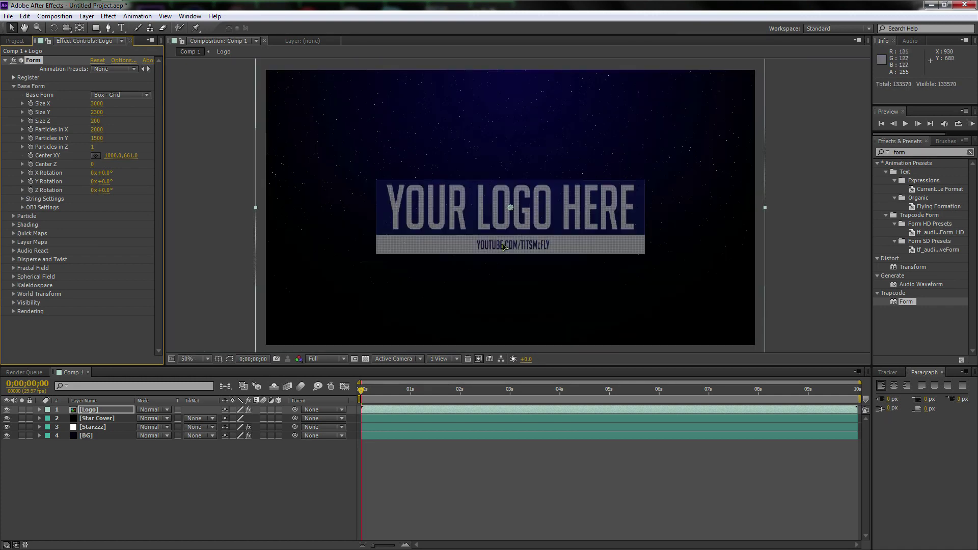
Reduce the Base Form's Size Y to 2100 and deselect the Logo layer to check its proportions
{"action": "left_click", "coordinate": [98, 112]}
{"action": "type", "text": "2100"}
{"action": "key", "text": "Return"}
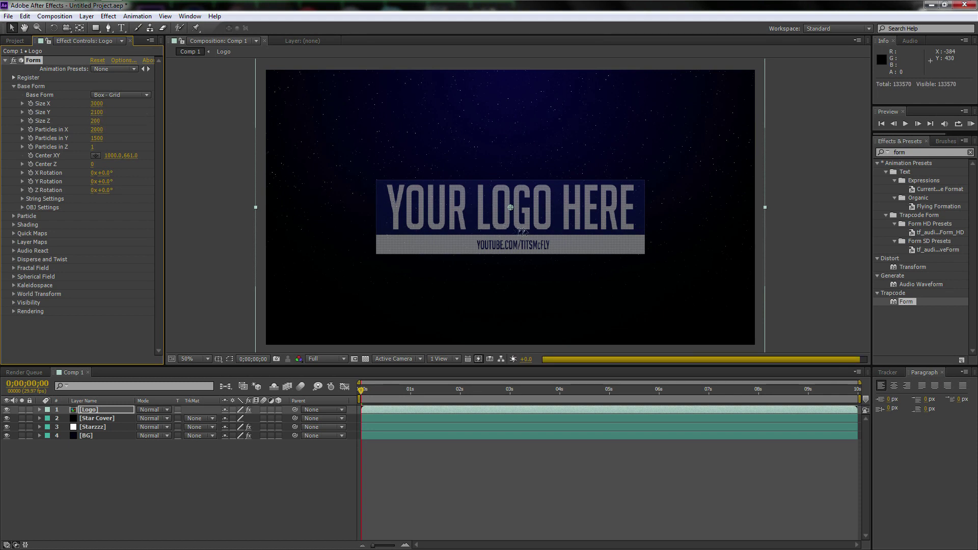
{"action": "left_click", "coordinate": [752, 207]}
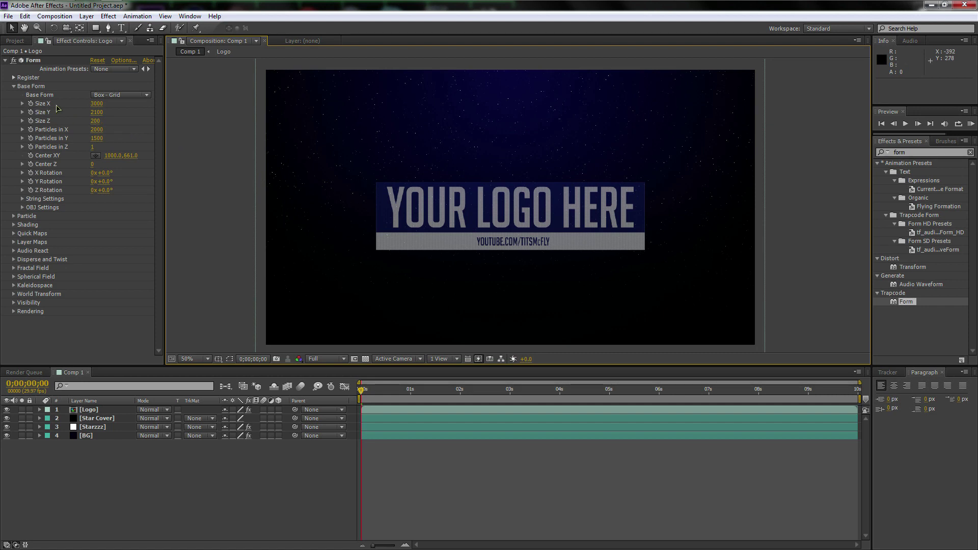
{"action": "key", "text": "period"}
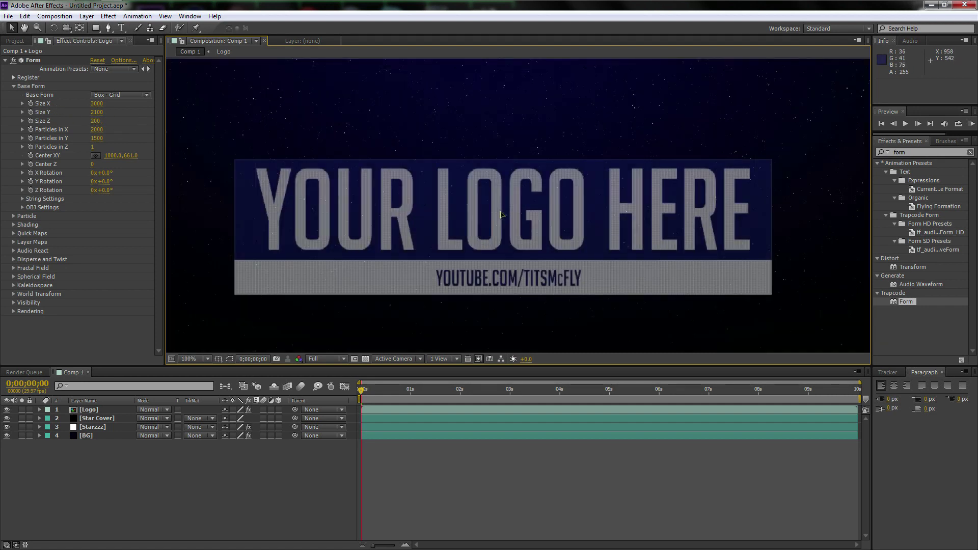
{"action": "key", "text": "comma"}
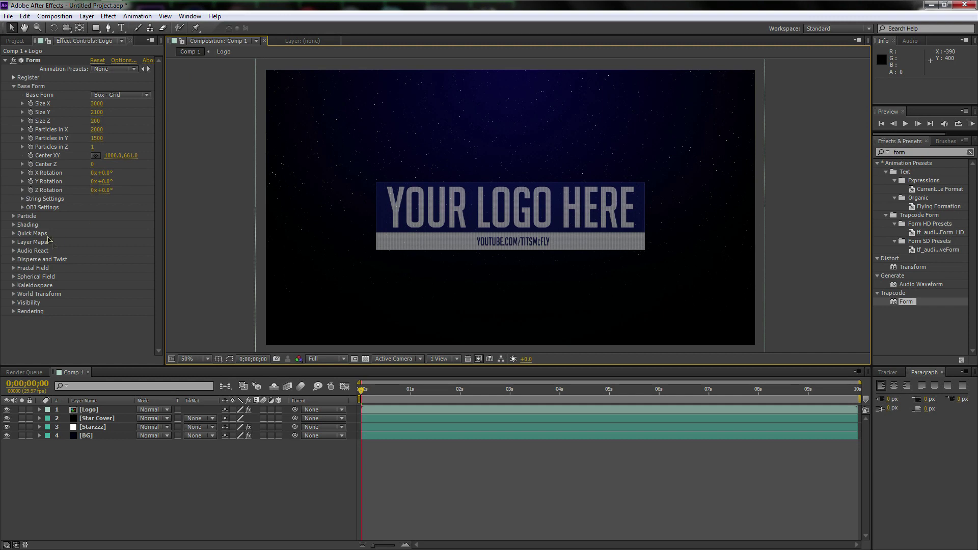
Set Form's Particle Type to Glow Sphere (No DOF) and the particle Opacity to 25
{"action": "left_click", "coordinate": [14, 216]}
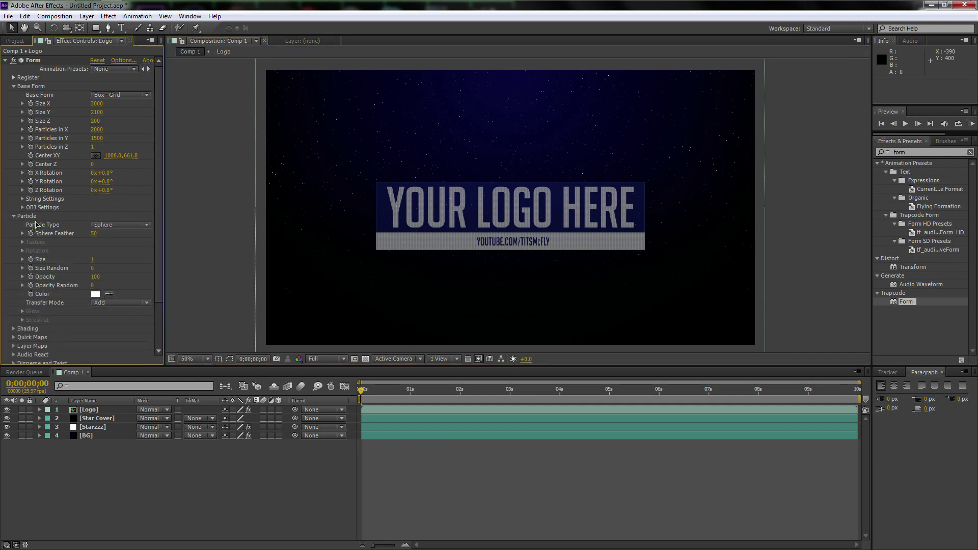
{"action": "left_click", "coordinate": [118, 225]}
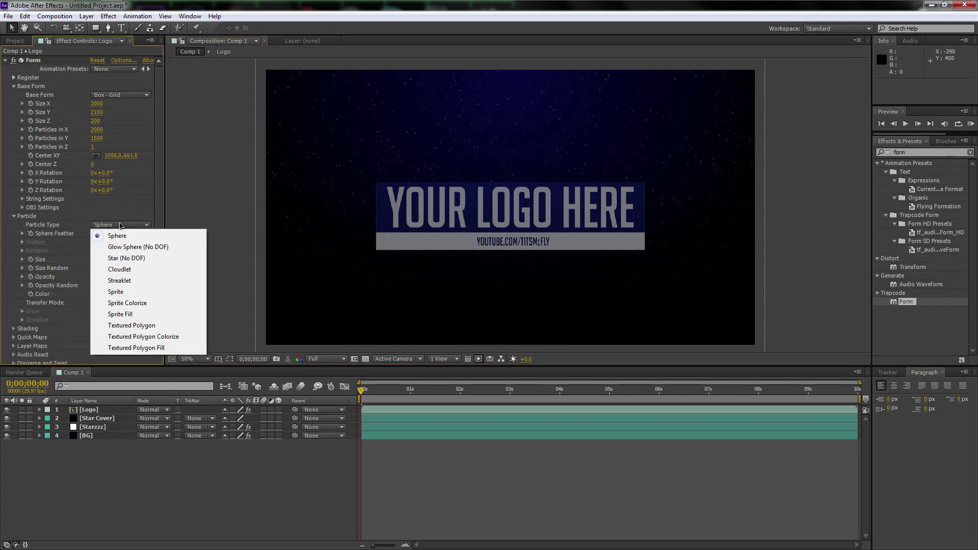
{"action": "left_click", "coordinate": [135, 248]}
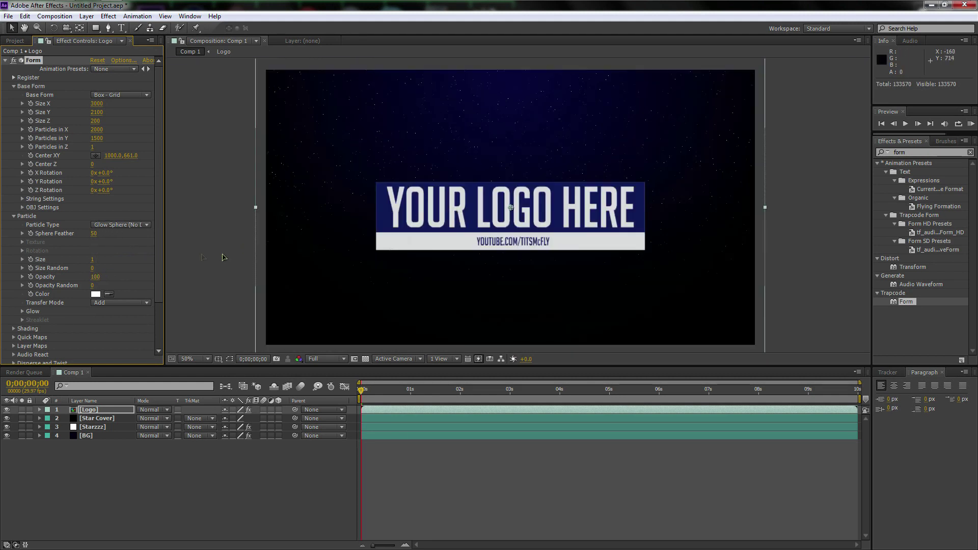
{"action": "left_click", "coordinate": [96, 277]}
{"action": "type", "text": "25"}
{"action": "key", "text": "Return"}
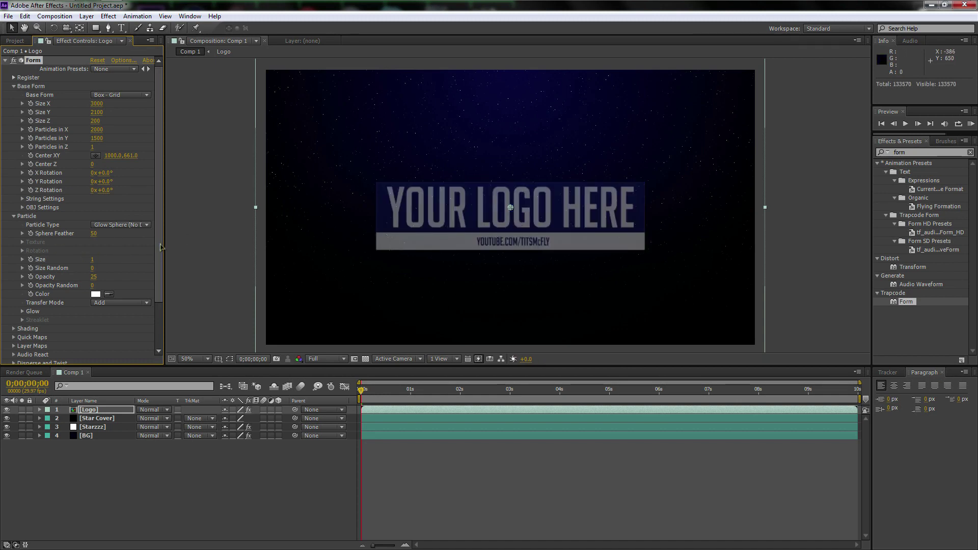
{"action": "scroll", "coordinate": [160, 265], "scroll_direction": "down", "scroll_amount": 2}
{"action": "scroll", "coordinate": [160, 265], "scroll_direction": "down", "scroll_amount": 4}
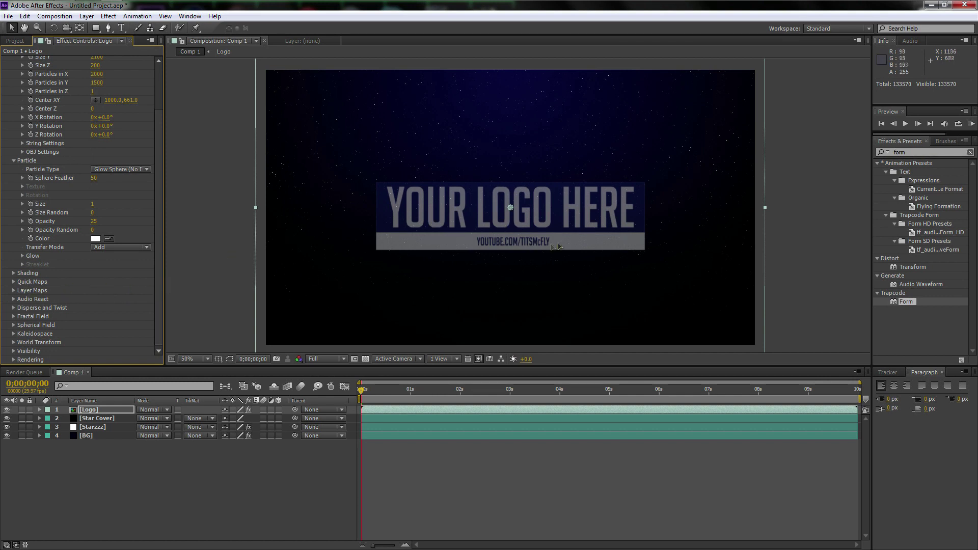
Import "Adil Laresh - The Way.mp3" from the Desktop and add it to Comp 1 beneath the BG layer
{"action": "left_click", "coordinate": [14, 41]}
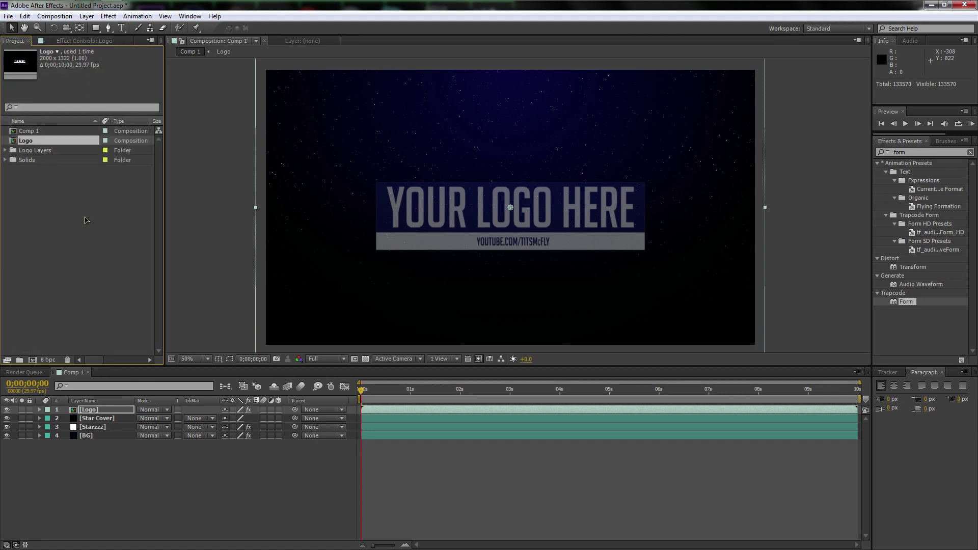
{"action": "double_click", "coordinate": [66, 252]}
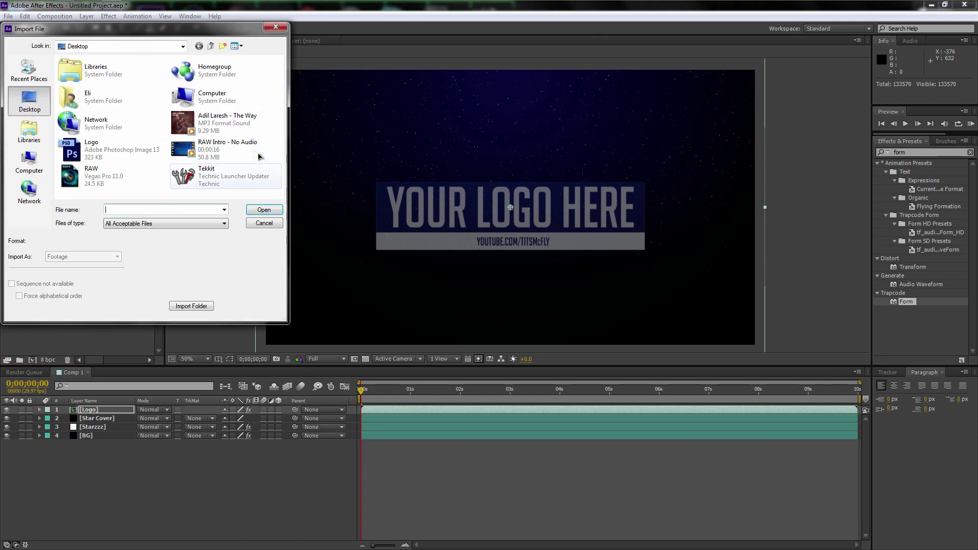
{"action": "left_click", "coordinate": [236, 123]}
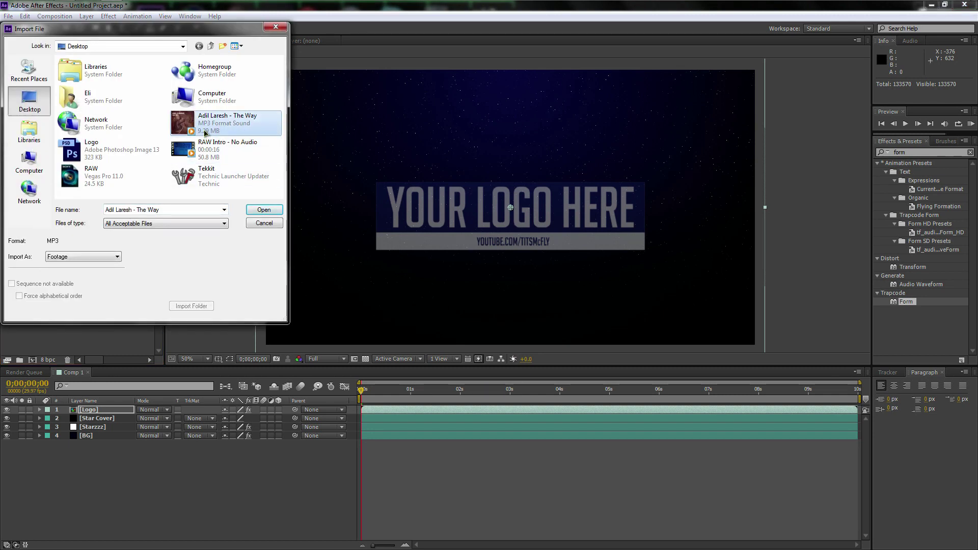
{"action": "left_click", "coordinate": [261, 212]}
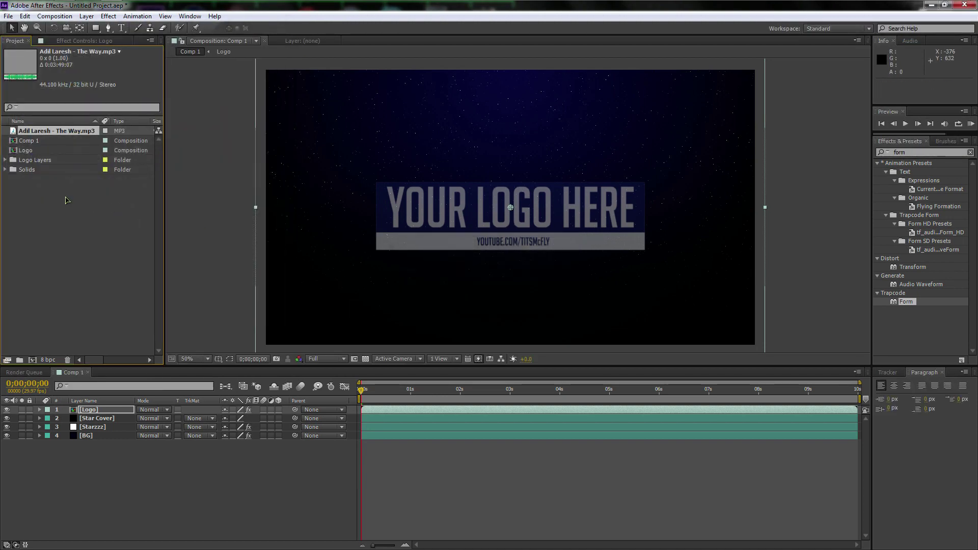
{"action": "left_click_drag", "start_coordinate": [62, 132], "coordinate": [66, 462]}
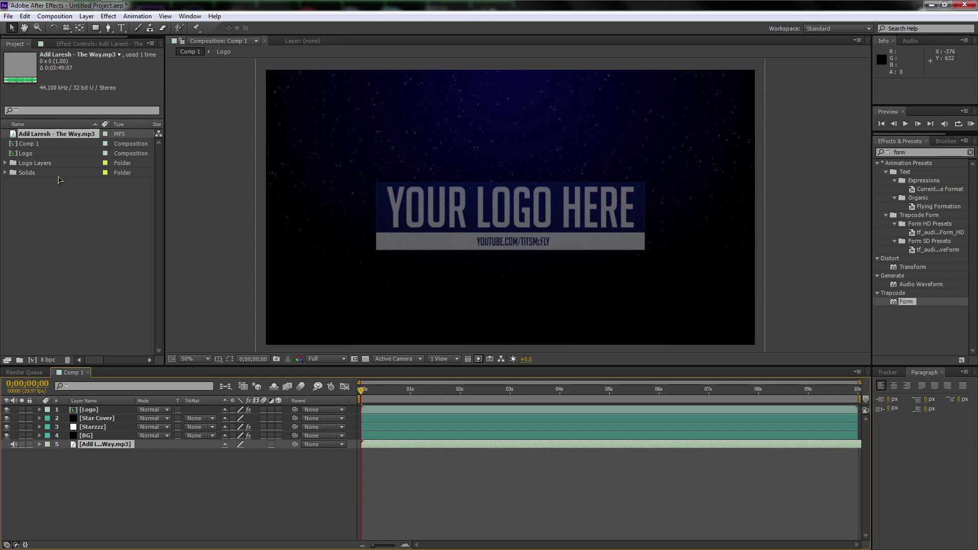
In the Logo layer's Form effect, set the Audio React audio layer to the imported Adil Laresh - The Way track
{"action": "left_click", "coordinate": [92, 43]}
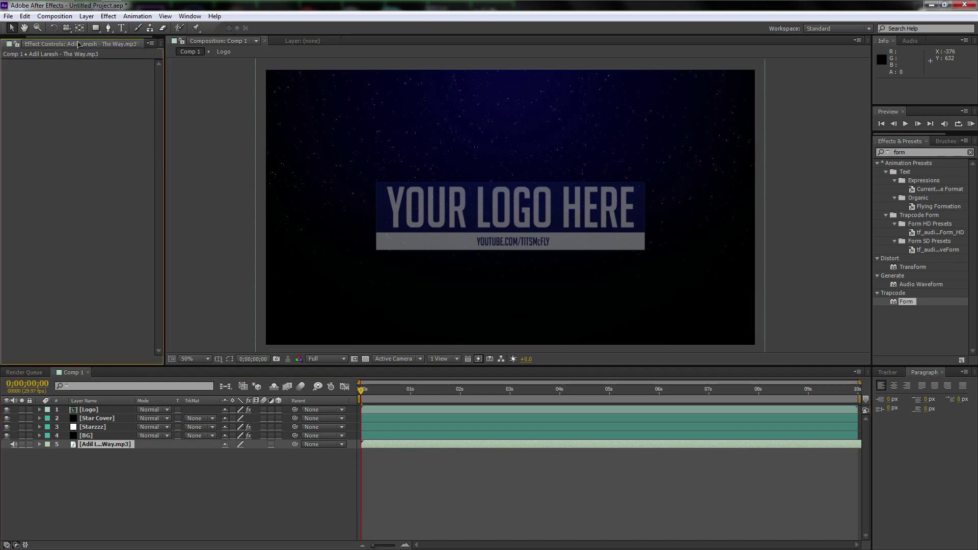
{"action": "left_click", "coordinate": [95, 411]}
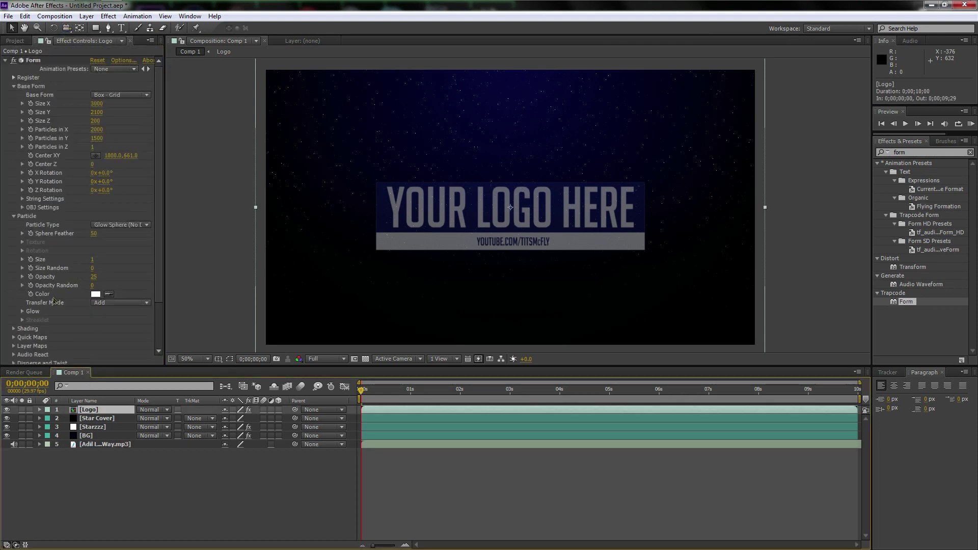
{"action": "scroll", "coordinate": [57, 294], "scroll_direction": "down", "scroll_amount": 3}
{"action": "left_click", "coordinate": [14, 309]}
{"action": "scroll", "coordinate": [61, 300], "scroll_direction": "down", "scroll_amount": 3}
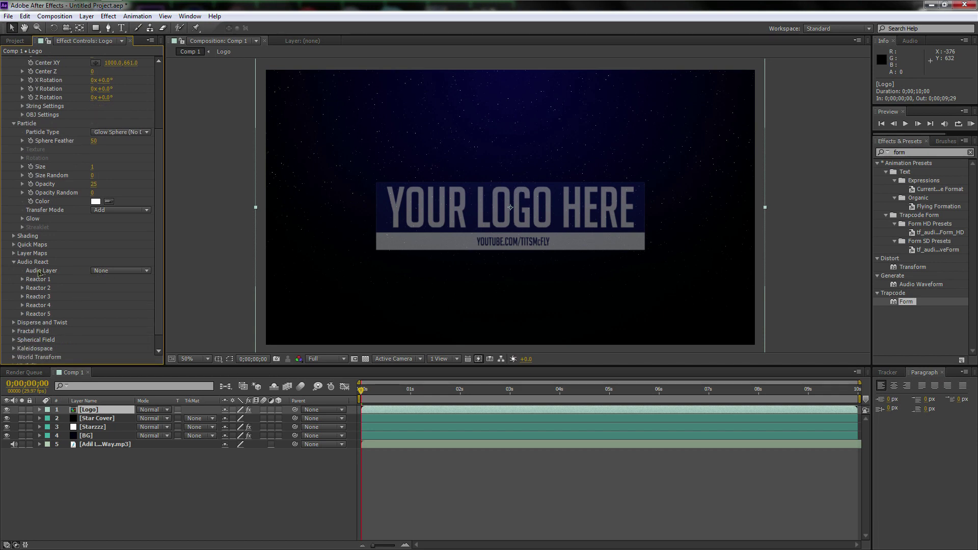
{"action": "left_click", "coordinate": [121, 271]}
{"action": "left_click", "coordinate": [137, 342]}
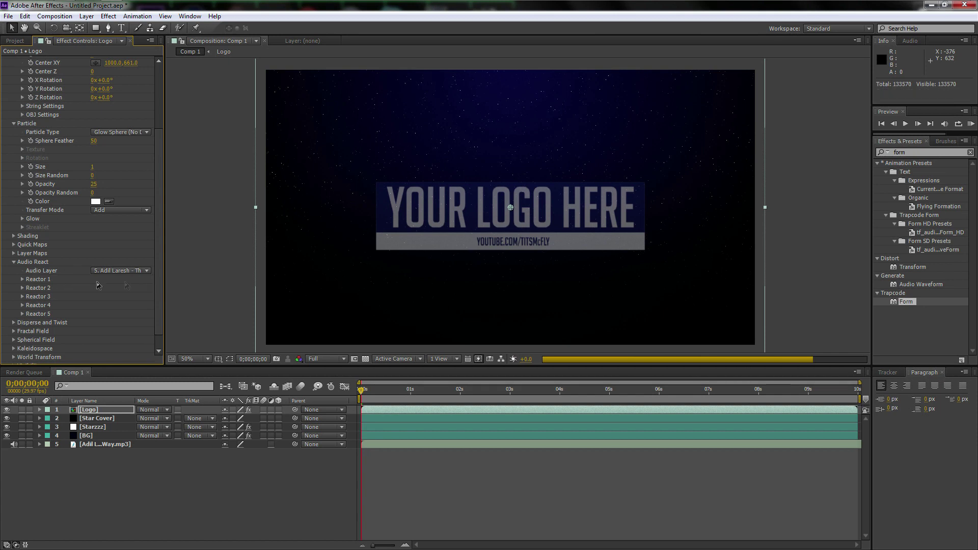
In Audio React's Reactor 1, set Map To to Fractal and Delay Direction to X Outwards
{"action": "left_click", "coordinate": [22, 279]}
{"action": "scroll", "coordinate": [95, 287], "scroll_direction": "down", "scroll_amount": 1}
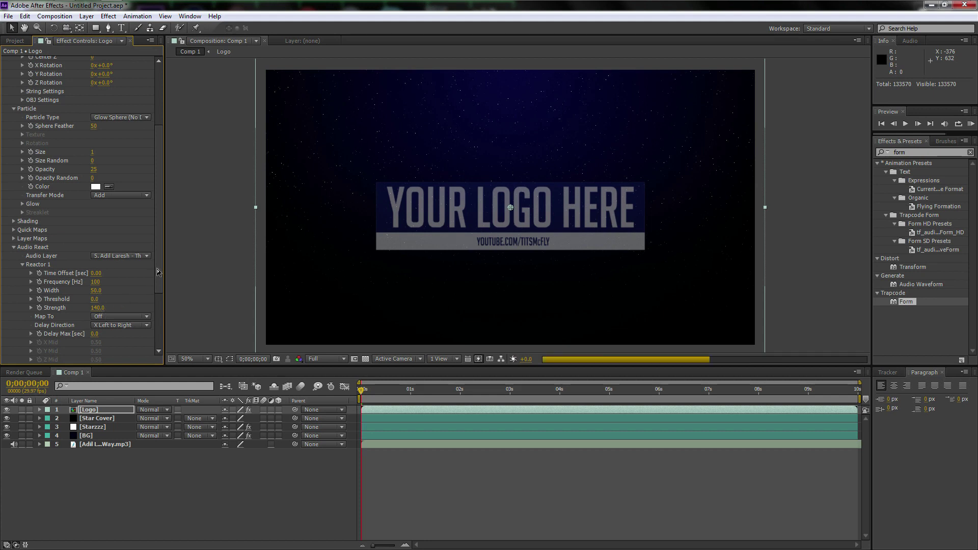
{"action": "scroll", "coordinate": [159, 260], "scroll_direction": "down", "scroll_amount": 3}
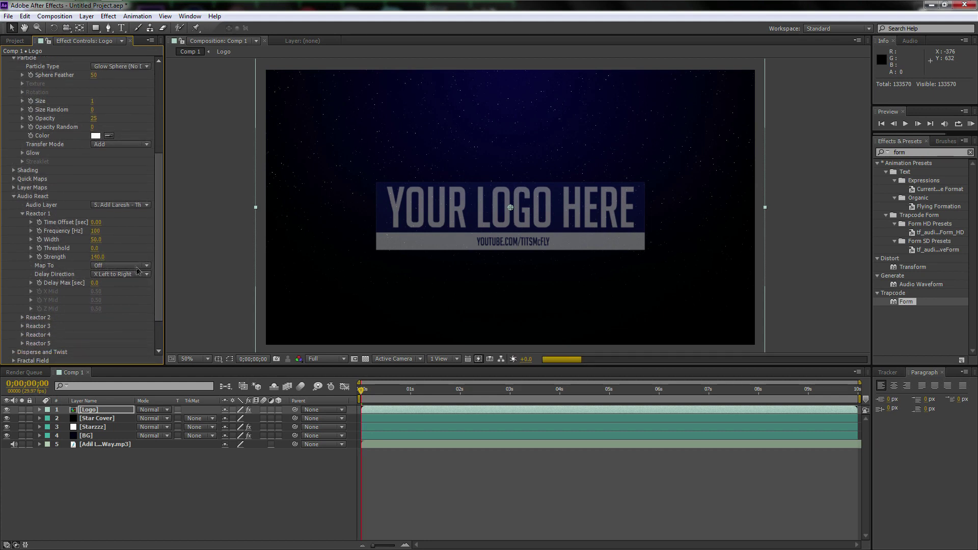
{"action": "left_click", "coordinate": [133, 265]}
{"action": "left_click", "coordinate": [117, 309]}
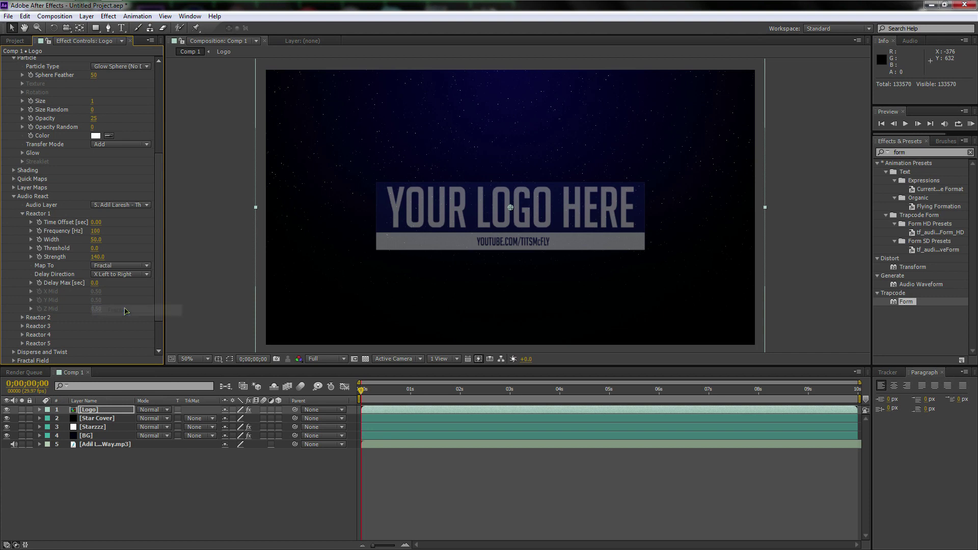
{"action": "left_click", "coordinate": [113, 276]}
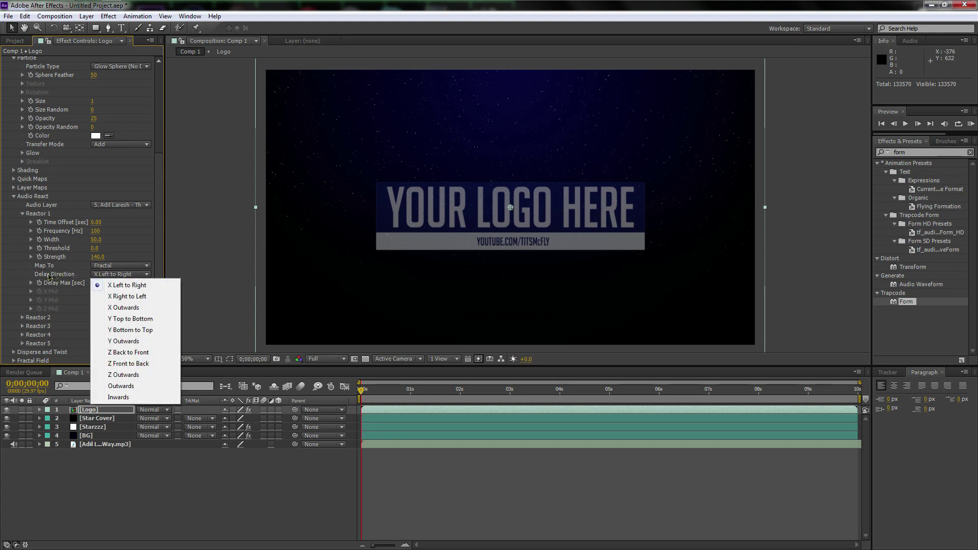
{"action": "left_click", "coordinate": [149, 309]}
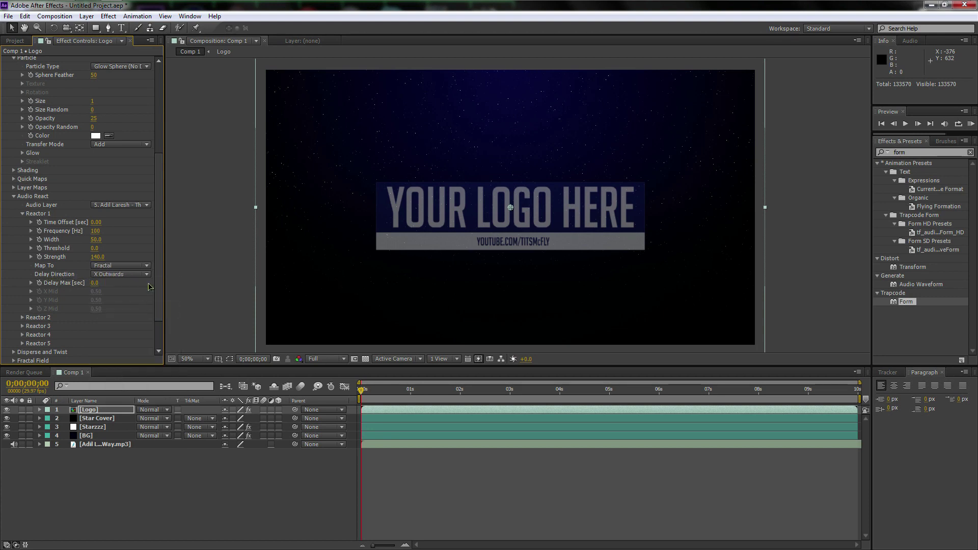
In Form's Fractal Field, set Complexity to 4 and Displace to 95, judging the distortion at 0;00;03;10
{"action": "scroll", "coordinate": [160, 284], "scroll_direction": "down", "scroll_amount": 2}
{"action": "scroll", "coordinate": [159, 284], "scroll_direction": "down", "scroll_amount": 1}
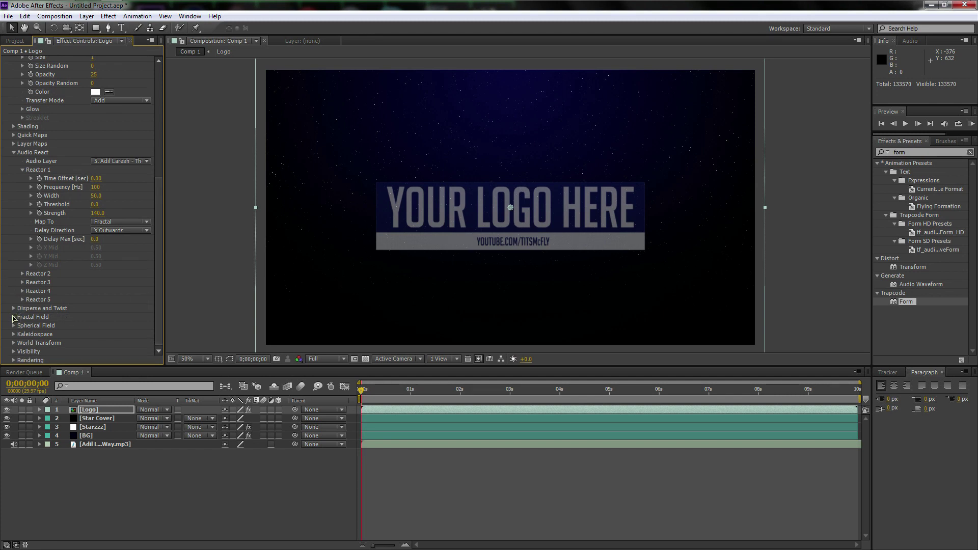
{"action": "left_click", "coordinate": [14, 316]}
{"action": "scroll", "coordinate": [68, 309], "scroll_direction": "down", "scroll_amount": 4}
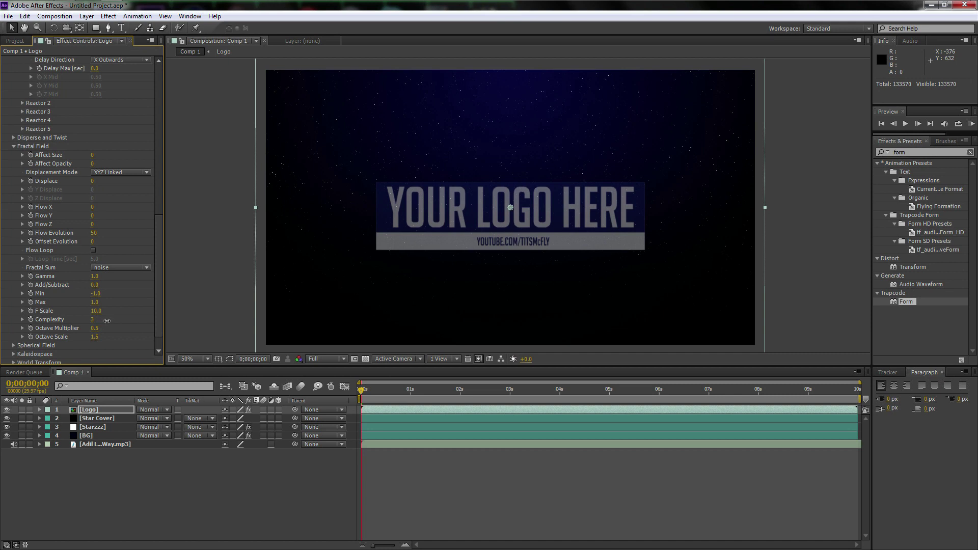
{"action": "key", "text": "KP_0"}
{"action": "left_click_drag", "start_coordinate": [135, 188], "coordinate": [145, 188]}
{"action": "key", "text": "KP_0"}
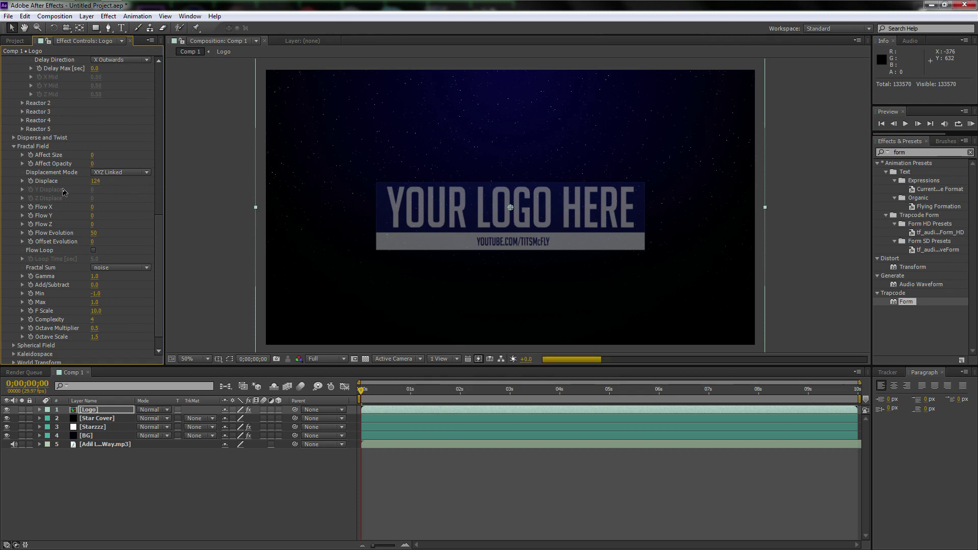
{"action": "left_click", "coordinate": [526, 393]}
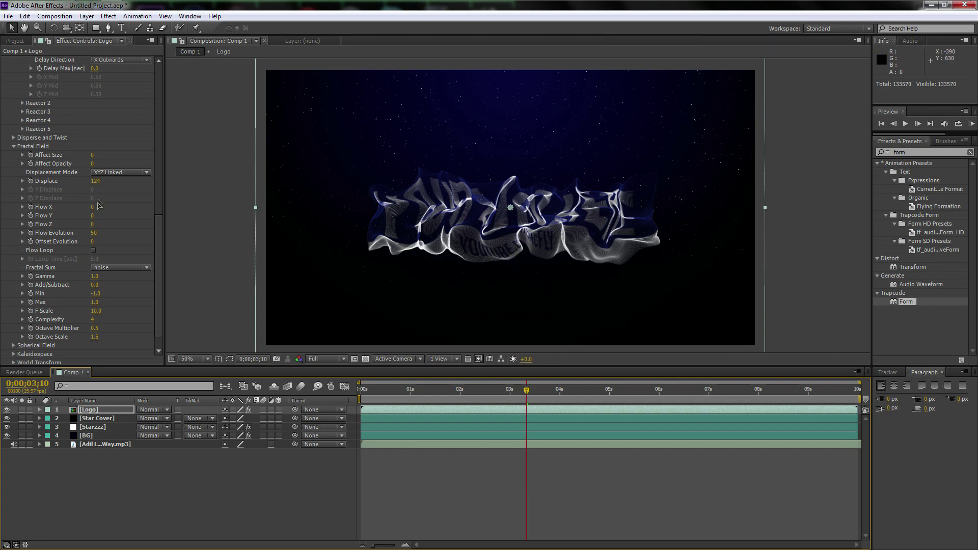
{"action": "mouse_move", "coordinate": [70, 183]}
{"action": "left_mouse_down"}
{"action": "mouse_move", "coordinate": [90, 184]}
{"action": "mouse_move", "coordinate": [49, 185]}
{"action": "mouse_move", "coordinate": [67, 184]}
{"action": "left_mouse_up"}
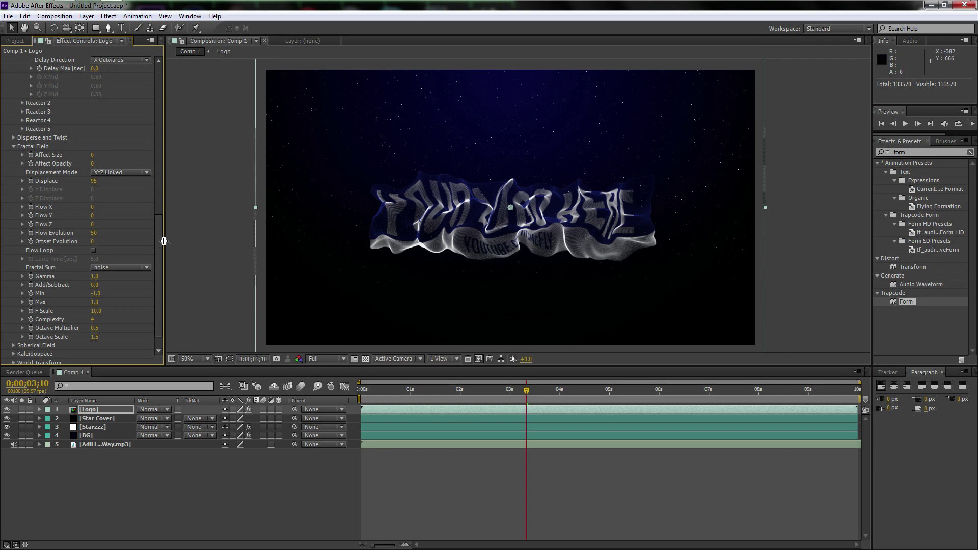
Collapse all of the Form effect's settings on the Logo layer
{"action": "scroll", "coordinate": [161, 250], "scroll_direction": "down", "scroll_amount": 2}
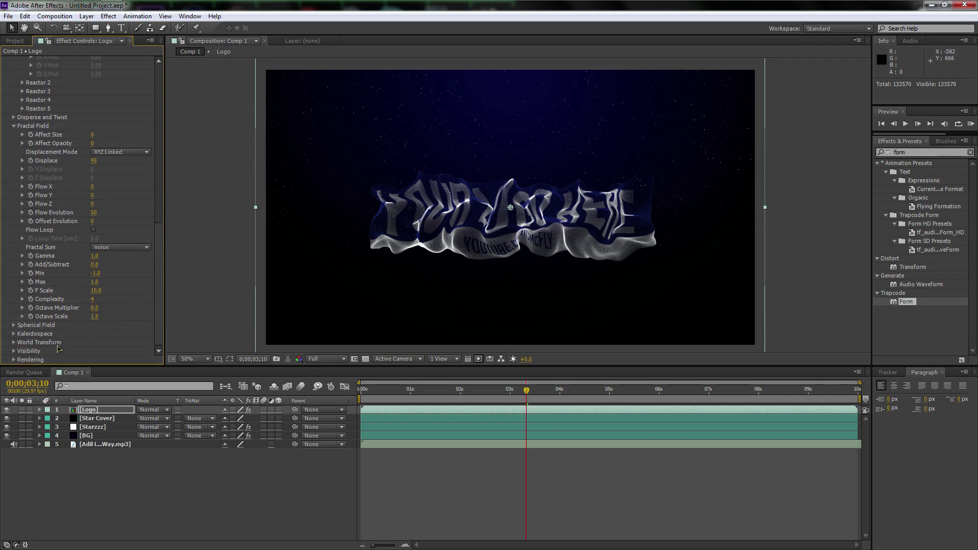
{"action": "mouse_move", "coordinate": [159, 285]}
{"action": "left_mouse_down"}
{"action": "mouse_move", "coordinate": [156, 194]}
{"action": "mouse_move", "coordinate": [157, 297]}
{"action": "left_mouse_up"}
{"action": "left_click_drag", "start_coordinate": [160, 255], "coordinate": [160, 102]}
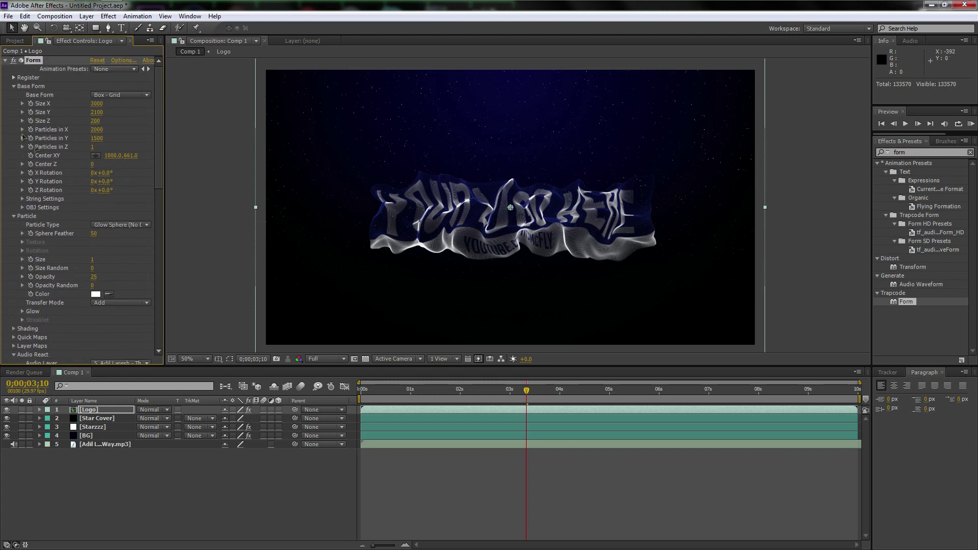
{"action": "left_click", "coordinate": [15, 86]}
{"action": "left_click", "coordinate": [13, 96]}
{"action": "left_click", "coordinate": [5, 61]}
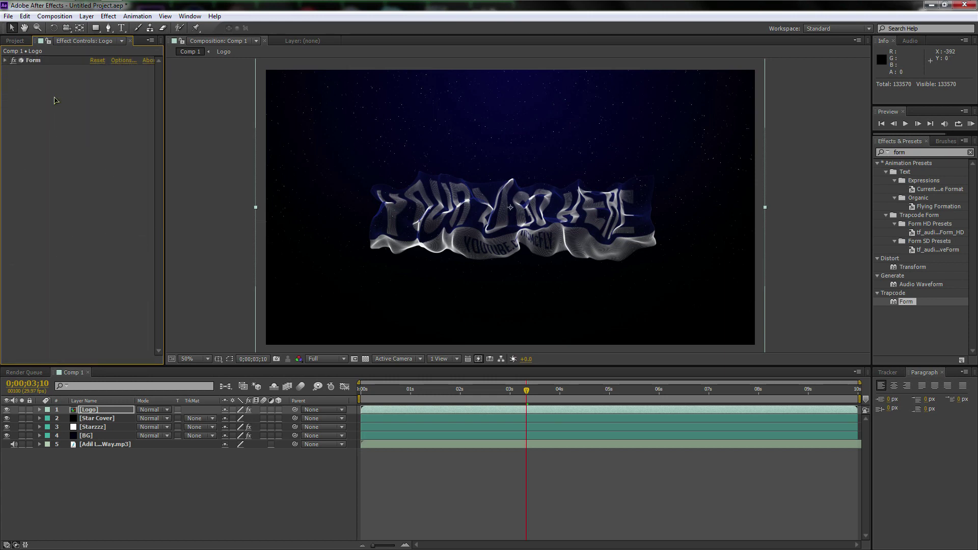
Check the logo's distortion at 0;00;01;23 and at 0;00;00;10
{"action": "key", "text": "KP_0"}
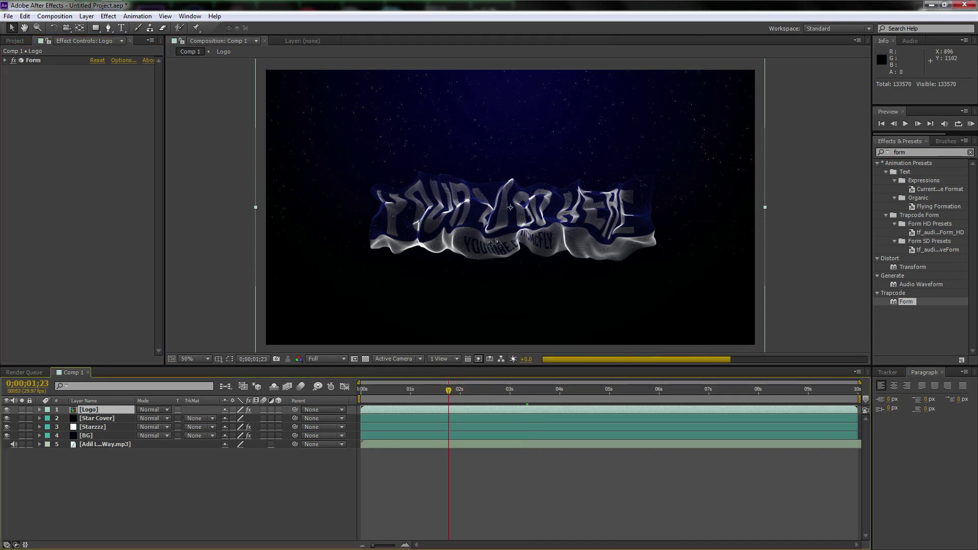
{"action": "left_click", "coordinate": [544, 220]}
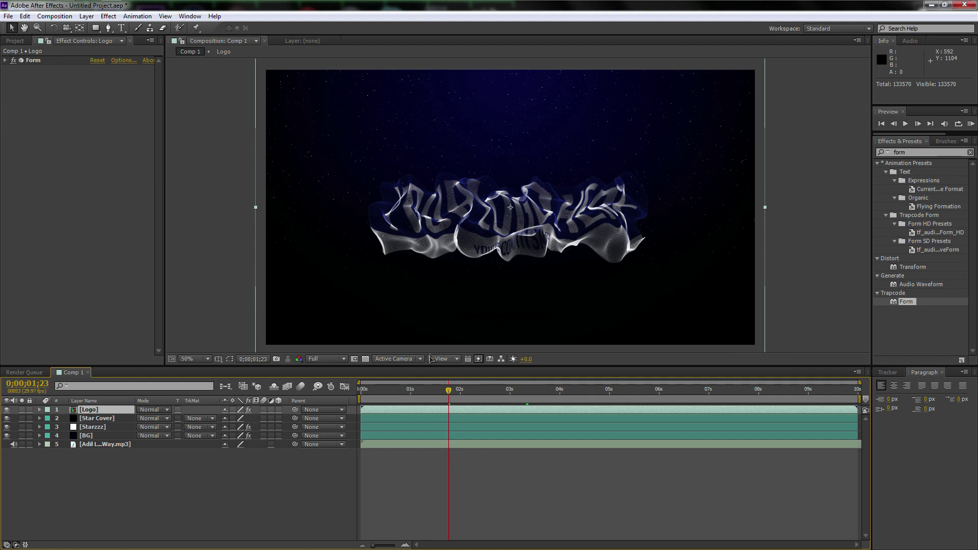
{"action": "left_click", "coordinate": [380, 390]}
{"action": "key", "text": "KP_0"}
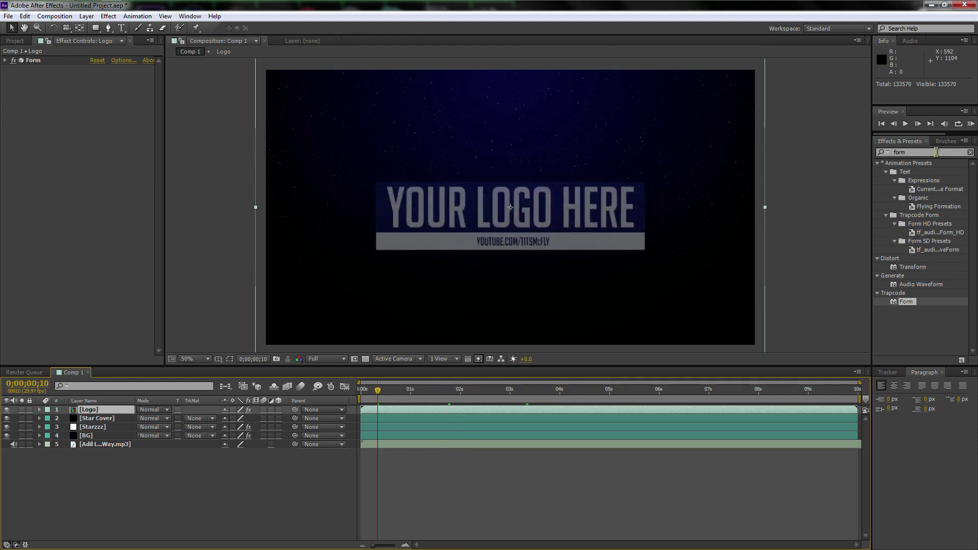
Find the Stylize Glow effect, apply it to the Logo layer and collapse its settings
{"action": "left_click", "coordinate": [936, 151]}
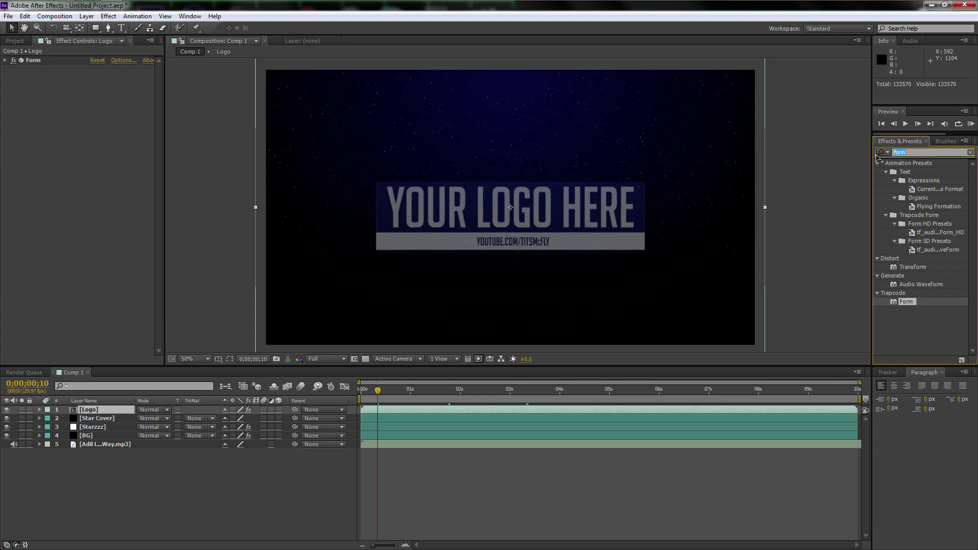
{"action": "type", "text": "glow"}
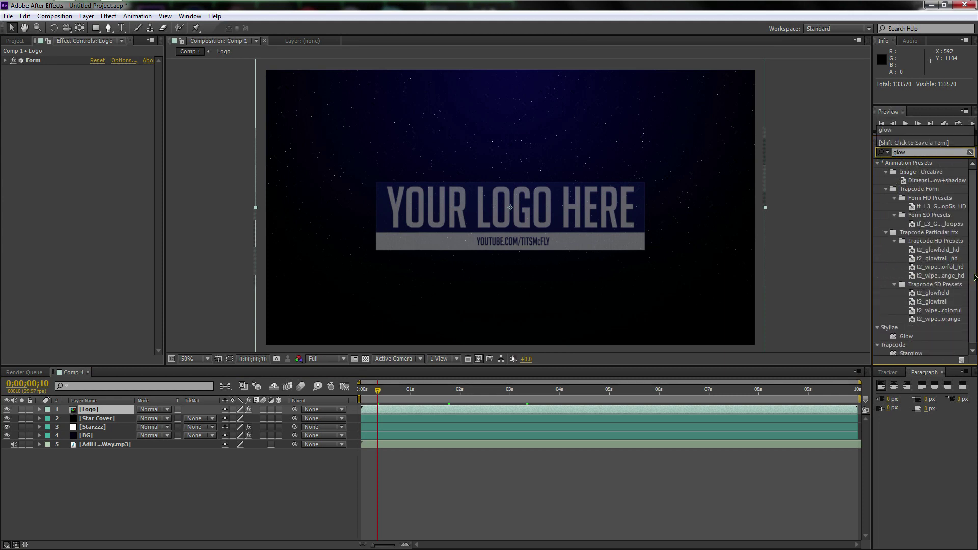
{"action": "left_click", "coordinate": [905, 334]}
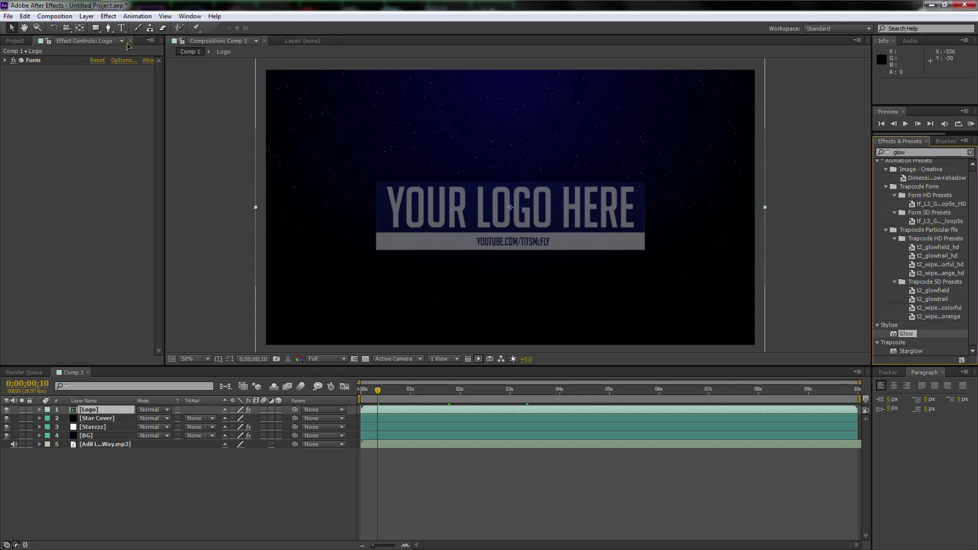
{"action": "left_click_drag", "start_coordinate": [907, 335], "coordinate": [101, 412]}
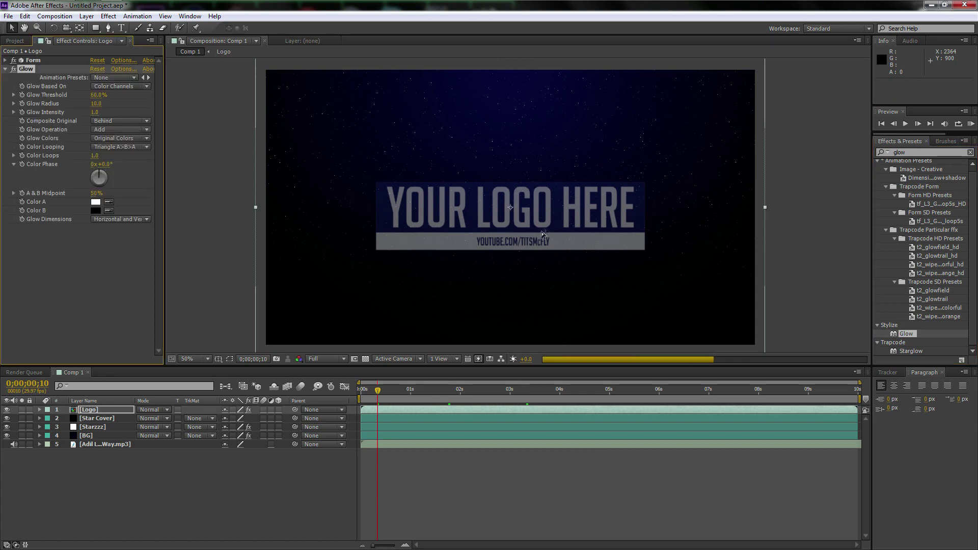
{"action": "left_click", "coordinate": [5, 69]}
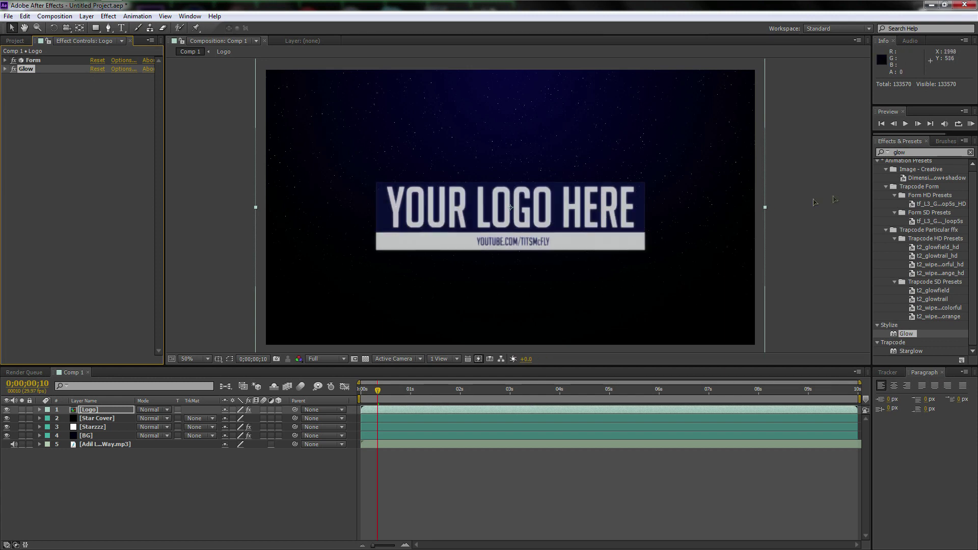
Find the Trapcode Shine effect and apply it to the Logo layer below Glow
{"action": "left_click", "coordinate": [915, 152]}
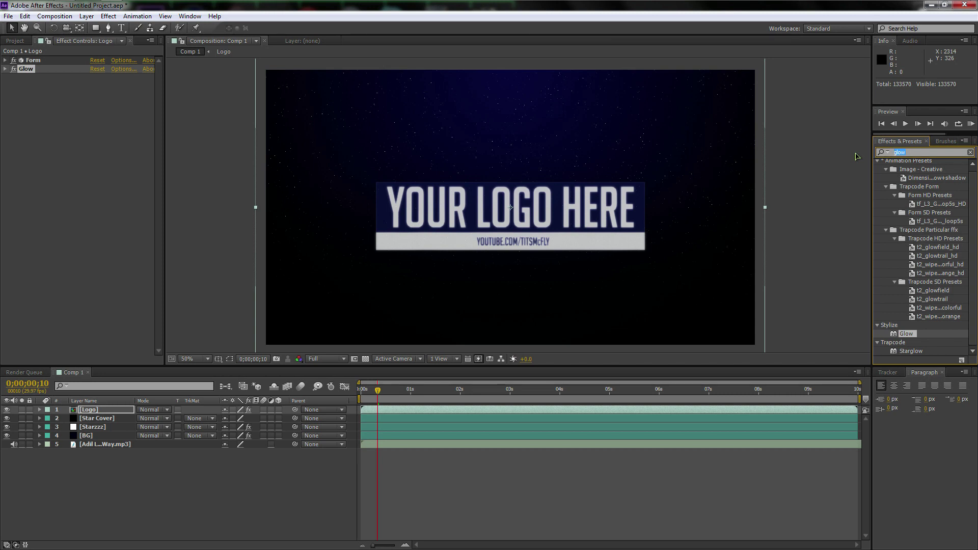
{"action": "type", "text": "shine"}
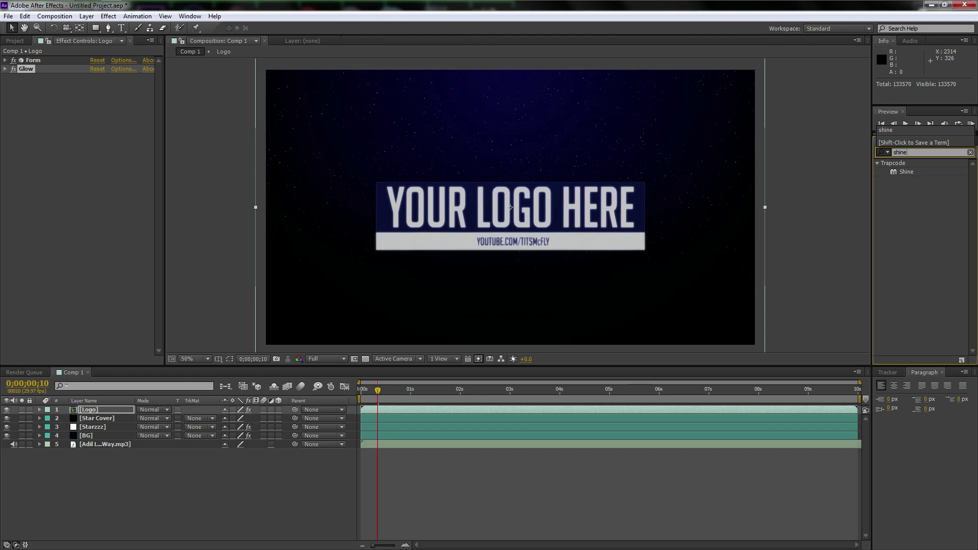
{"action": "left_click", "coordinate": [900, 173]}
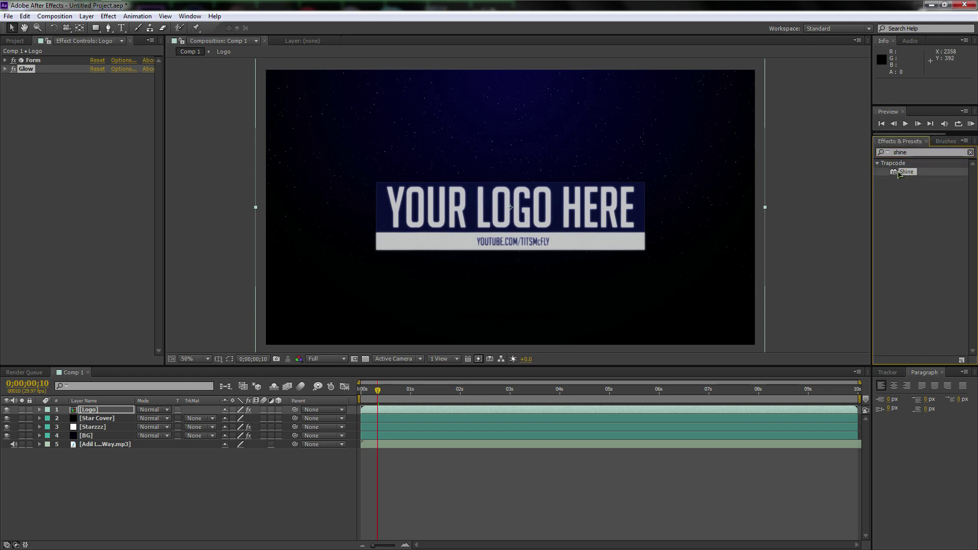
{"action": "left_click_drag", "start_coordinate": [914, 174], "coordinate": [76, 153]}
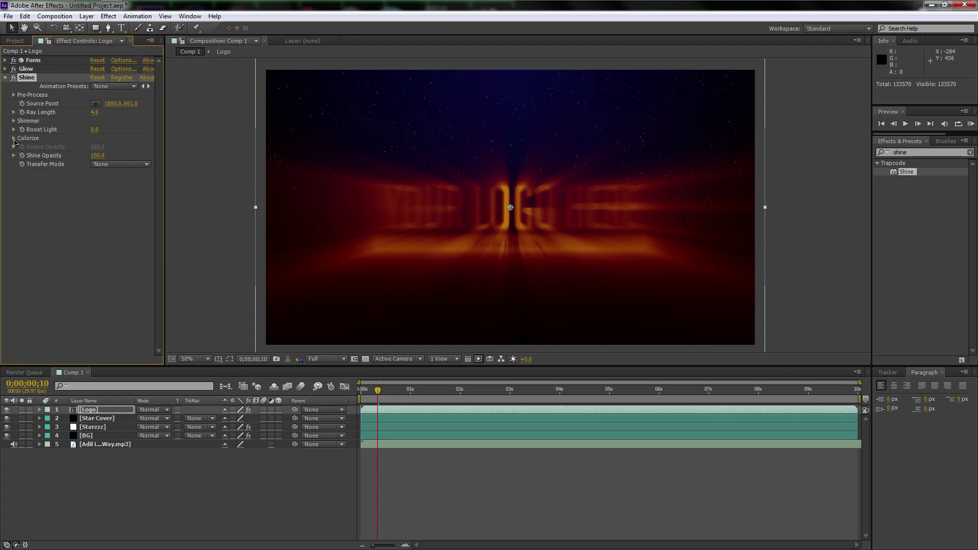
Set Shine's Colorize to Enlightenment, Shine Opacity to 80 and Transfer Mode to Luminosity, checking the look at 0;00;02;01
{"action": "left_click", "coordinate": [13, 139]}
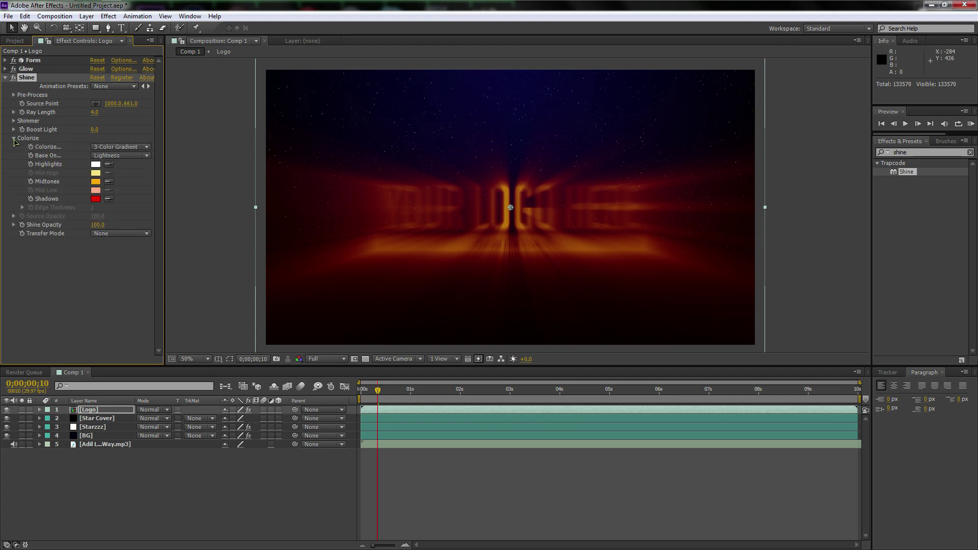
{"action": "left_click", "coordinate": [135, 148]}
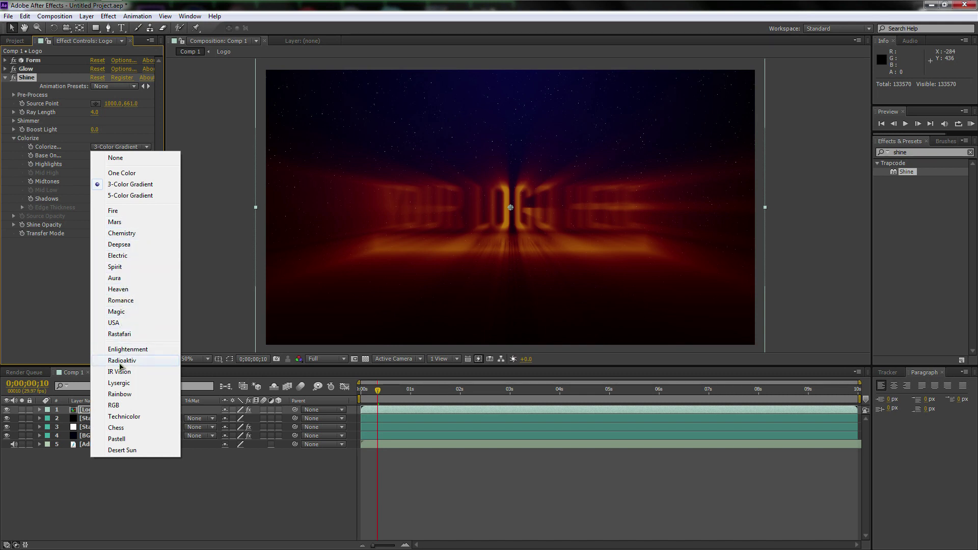
{"action": "left_click", "coordinate": [125, 349]}
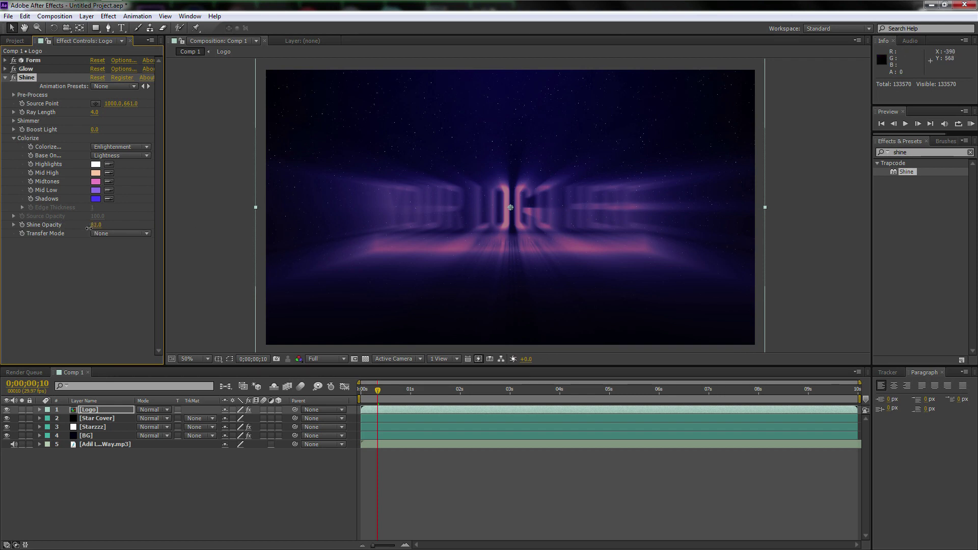
{"action": "left_click_drag", "start_coordinate": [87, 230], "coordinate": [88, 231]}
{"action": "left_click", "coordinate": [109, 233]}
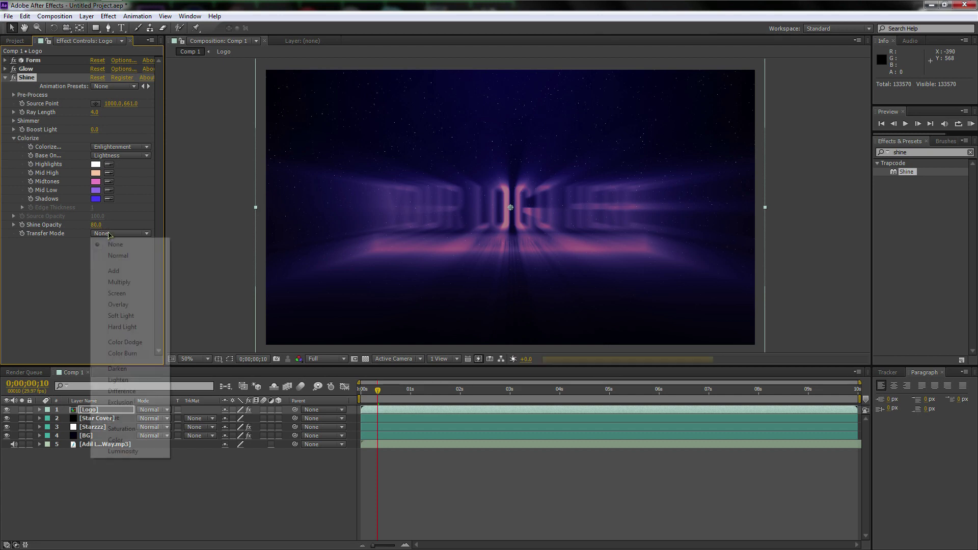
{"action": "left_click", "coordinate": [121, 450]}
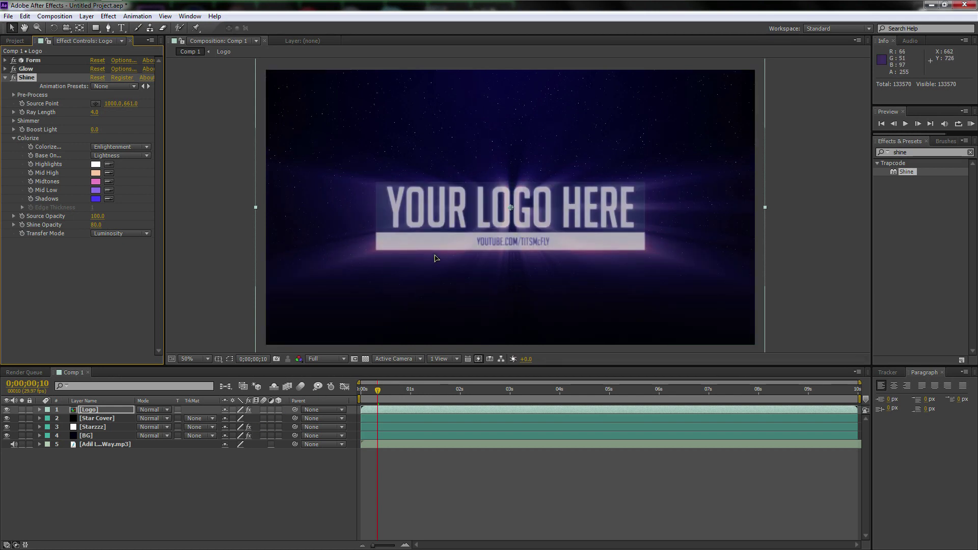
{"action": "left_click", "coordinate": [461, 392]}
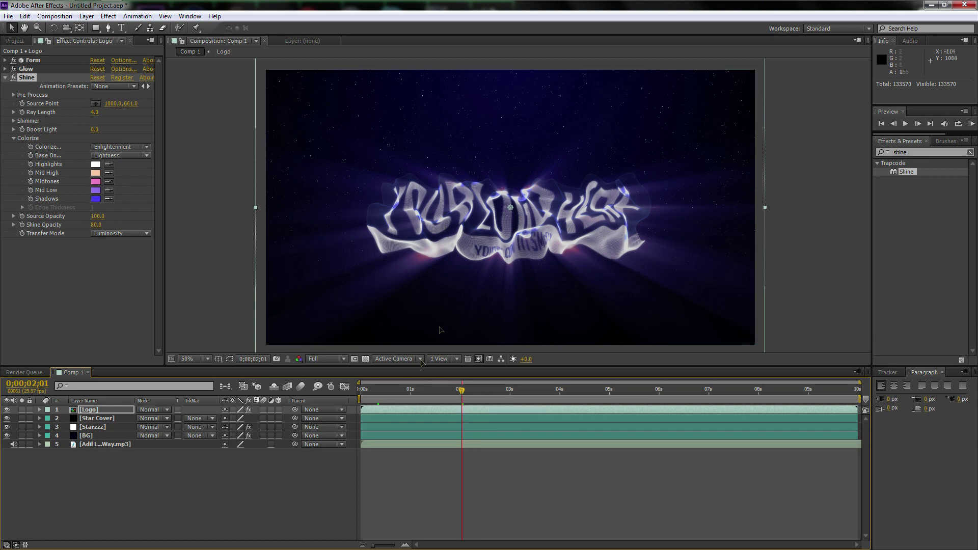
{"action": "key", "text": "KP_0"}
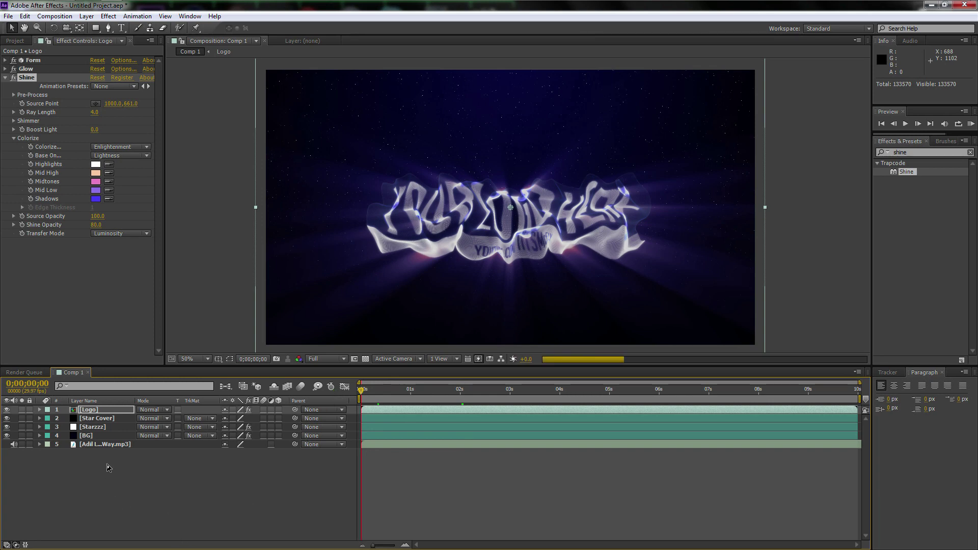
Create a new Two-Node Camera layer named Camera in Comp 1
{"action": "right_click", "coordinate": [108, 474]}
{"action": "mouse_move", "coordinate": [164, 364]}
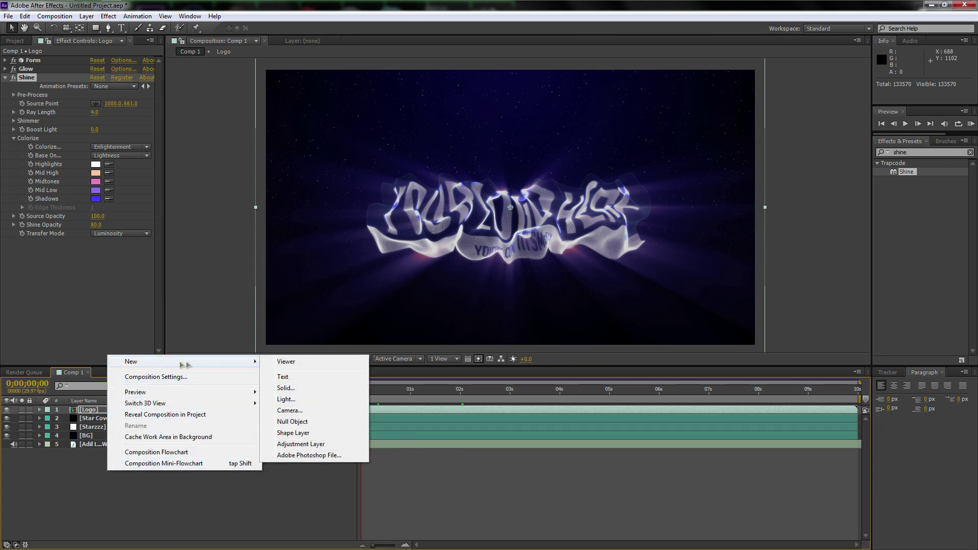
{"action": "left_click", "coordinate": [294, 411]}
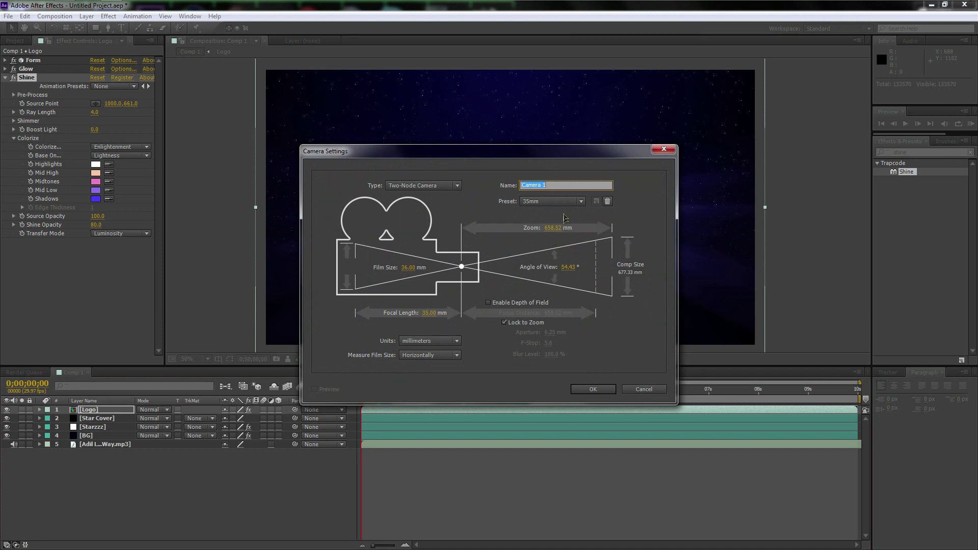
{"action": "left_click", "coordinate": [548, 201]}
{"action": "left_click", "coordinate": [553, 185]}
{"action": "left_click", "coordinate": [593, 389]}
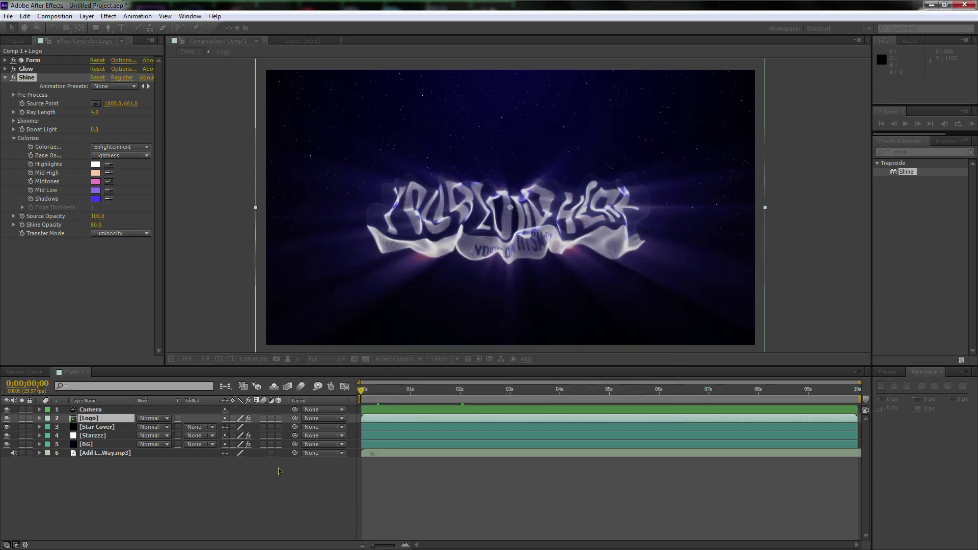
Select the Camera layer in Comp 1 and set the composition preview resolution to Quarter
{"action": "left_click", "coordinate": [90, 419]}
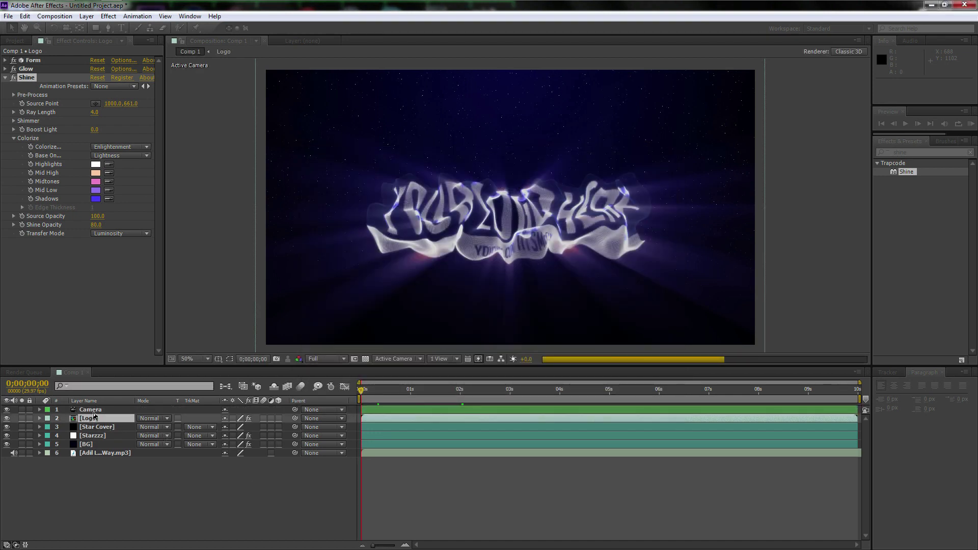
{"action": "left_click", "coordinate": [93, 410]}
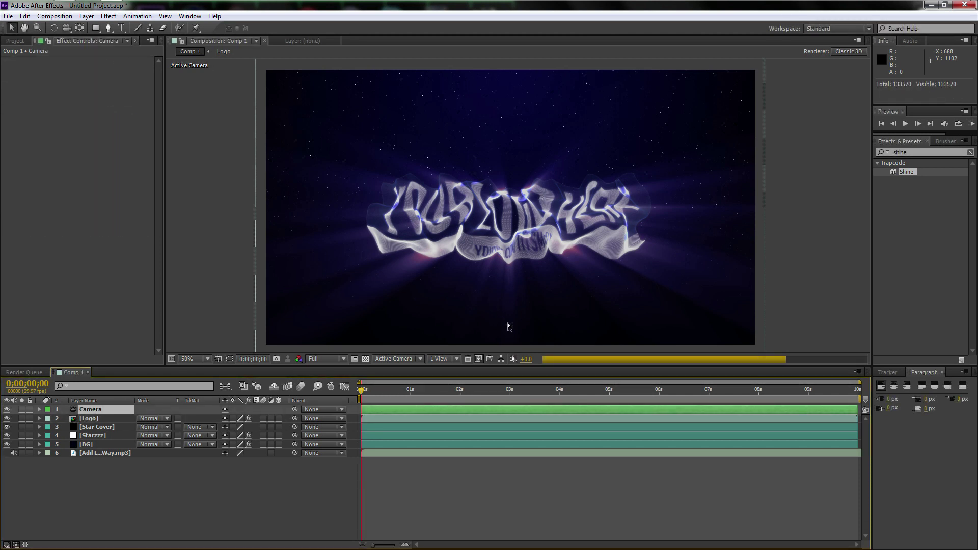
{"action": "left_click", "coordinate": [313, 358]}
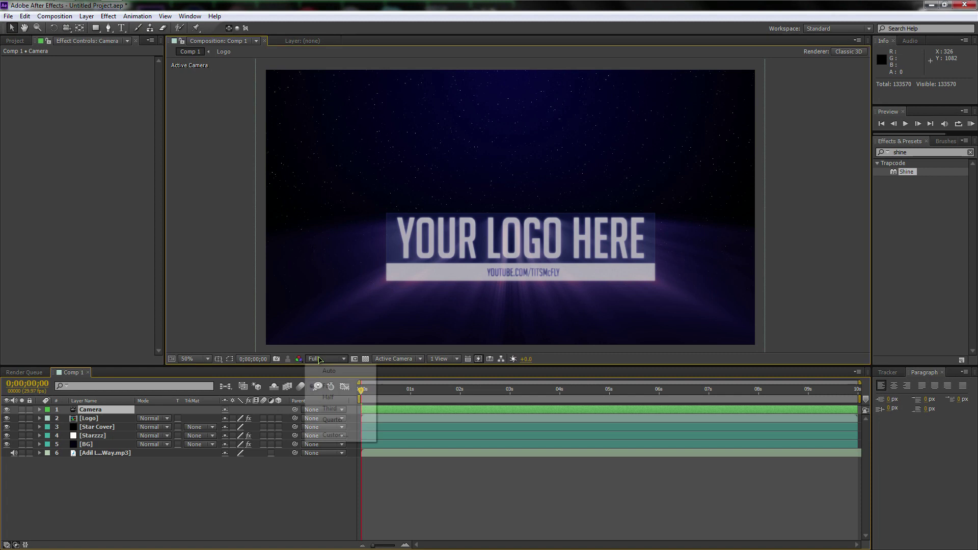
{"action": "left_click", "coordinate": [326, 423]}
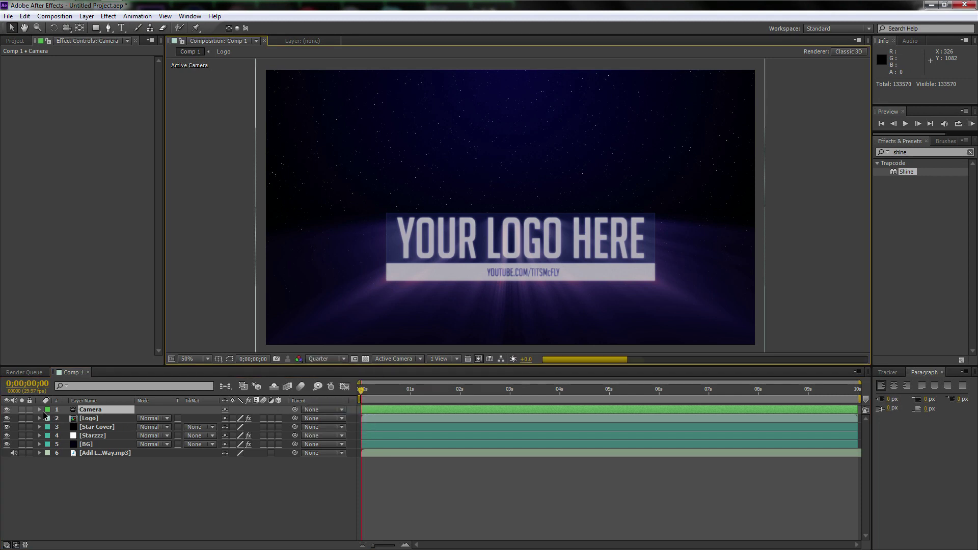
Tilt the Camera by setting its X orientation to 356° in the layer's transform properties, then collapse the layer
{"action": "left_click", "coordinate": [39, 410]}
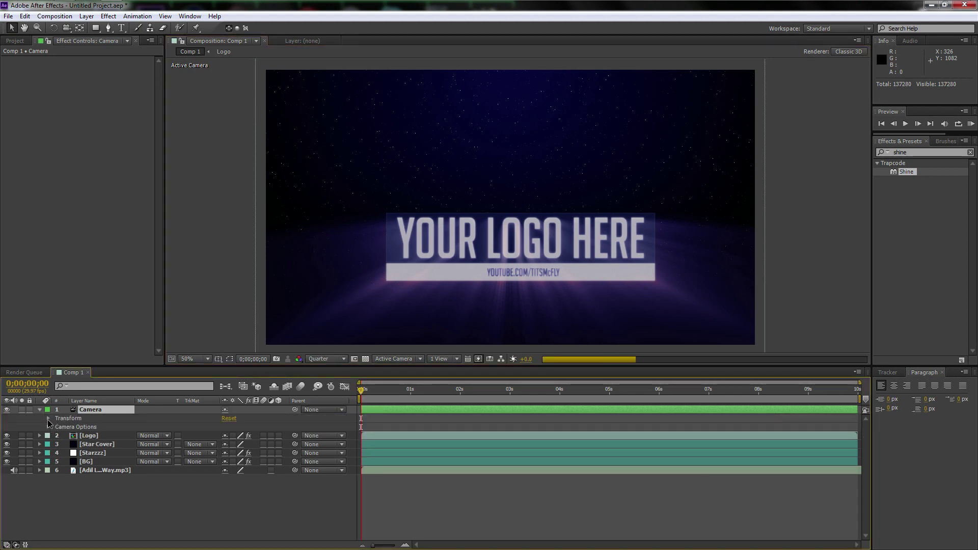
{"action": "left_click", "coordinate": [48, 418]}
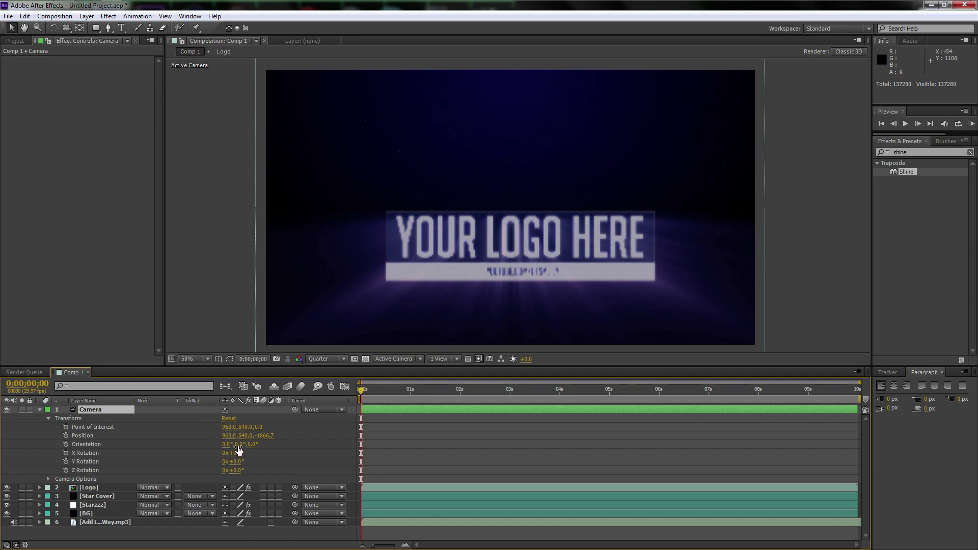
{"action": "left_click_drag", "start_coordinate": [228, 445], "coordinate": [222, 448]}
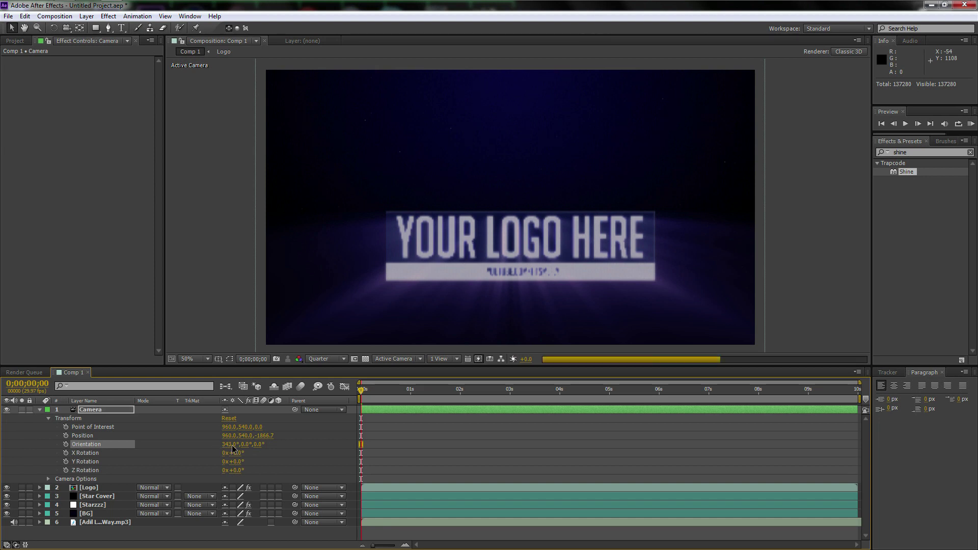
{"action": "left_click", "coordinate": [229, 444]}
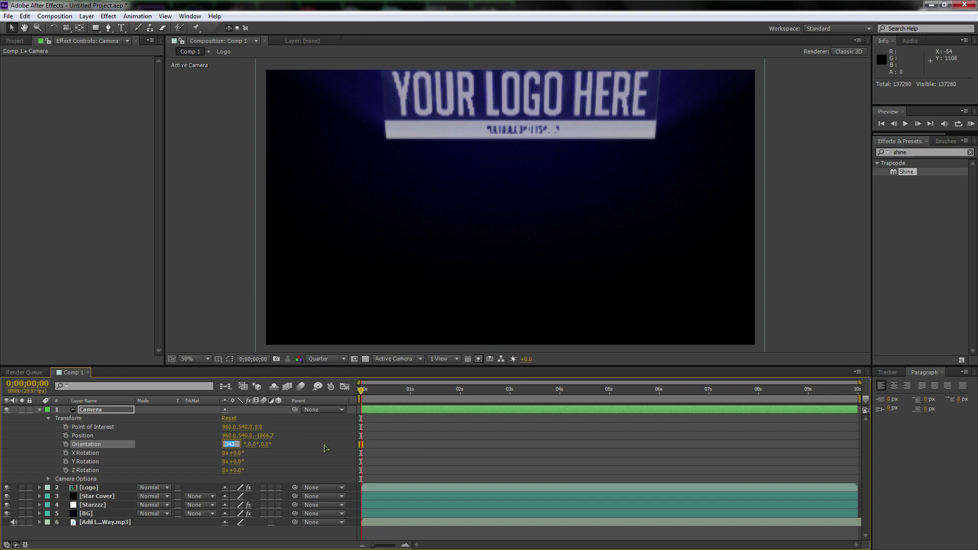
{"action": "key", "text": "Return"}
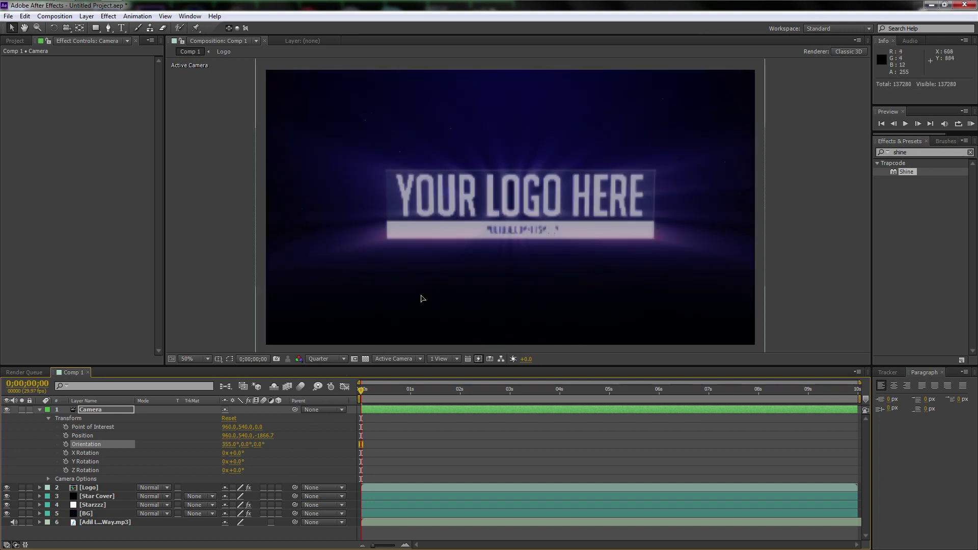
{"action": "left_click", "coordinate": [229, 444]}
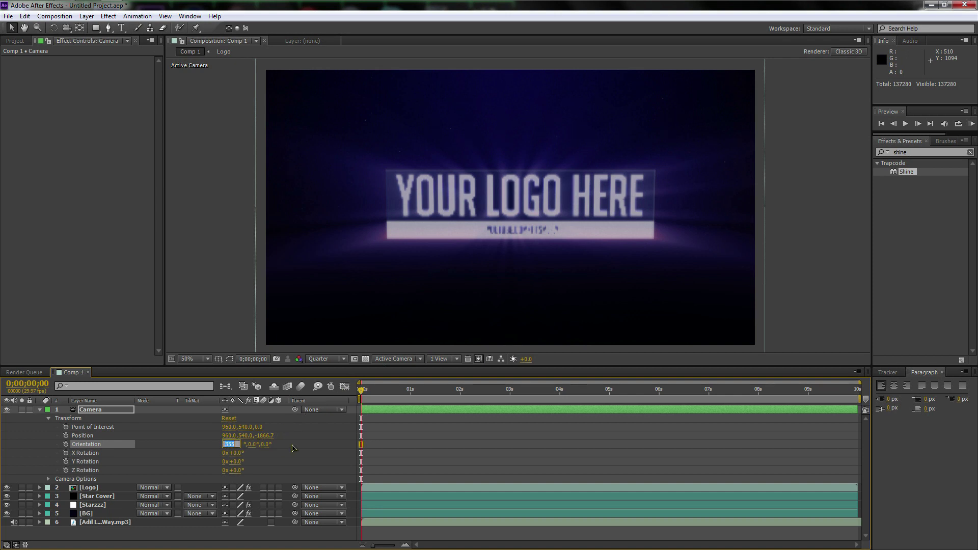
{"action": "key", "text": "Return"}
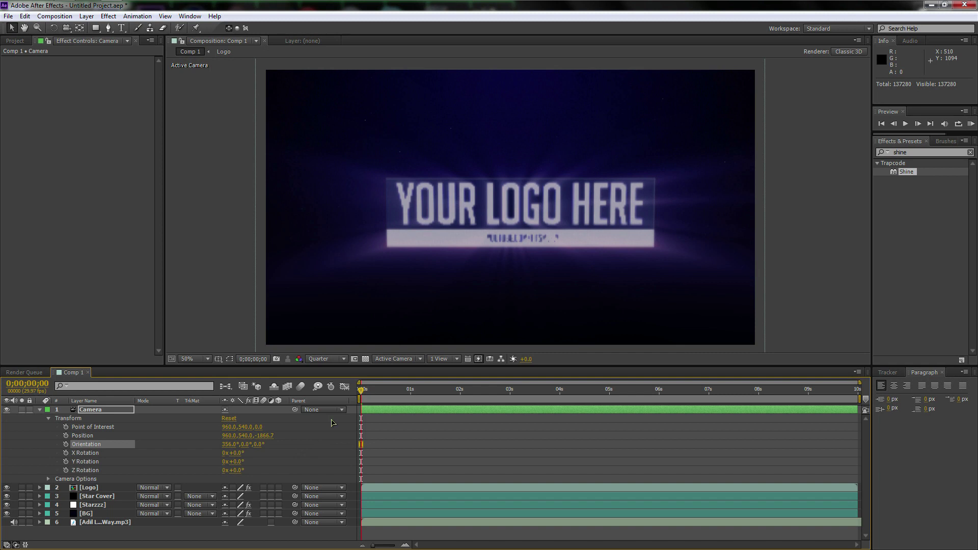
{"action": "left_click", "coordinate": [40, 410]}
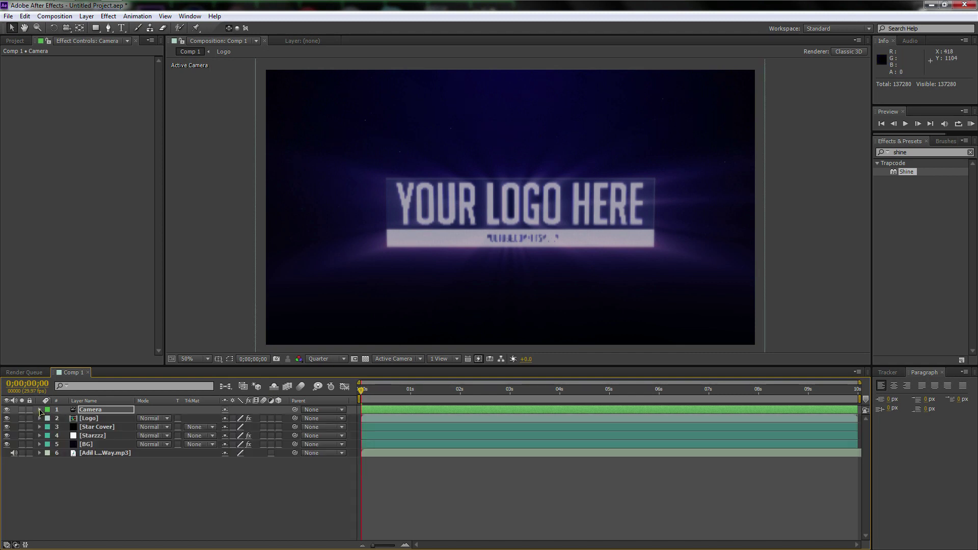
Animate the Camera's Zoom with a starting keyframe at 0;00;00;00 and a second keyframe of 2607.7 pixels at 0;00;09;29
{"action": "left_click", "coordinate": [40, 410]}
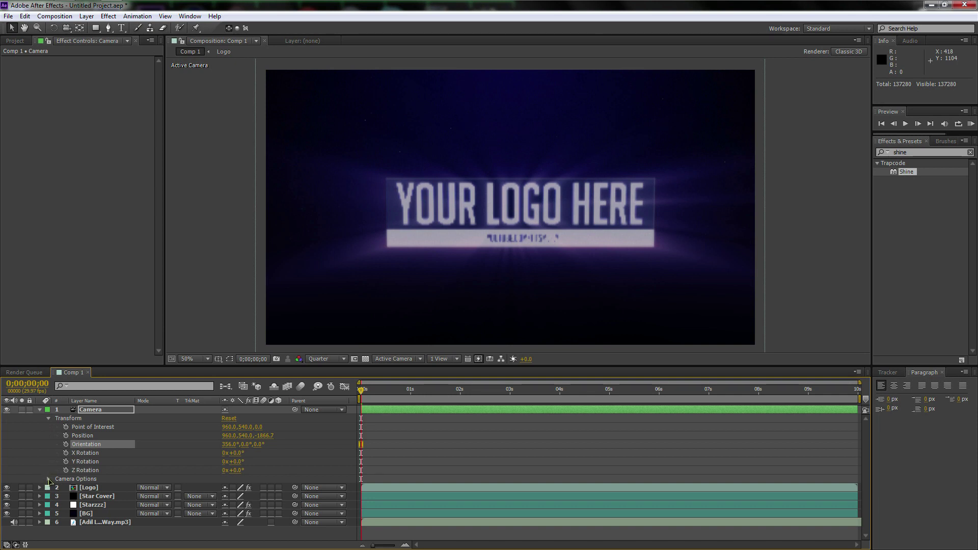
{"action": "left_click", "coordinate": [48, 479]}
{"action": "left_click", "coordinate": [81, 432]}
{"action": "left_click", "coordinate": [66, 432]}
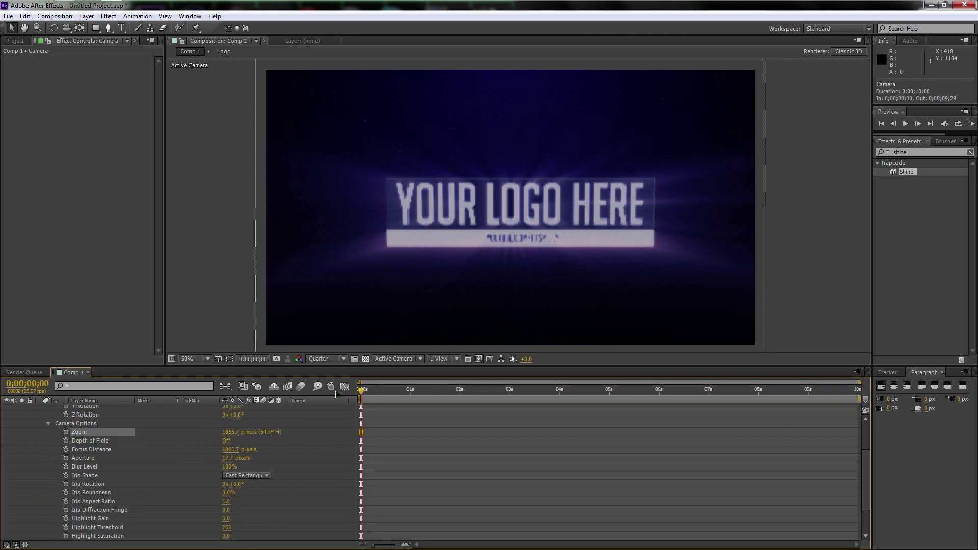
{"action": "left_click", "coordinate": [66, 432]}
{"action": "left_click_drag", "start_coordinate": [361, 390], "coordinate": [867, 400]}
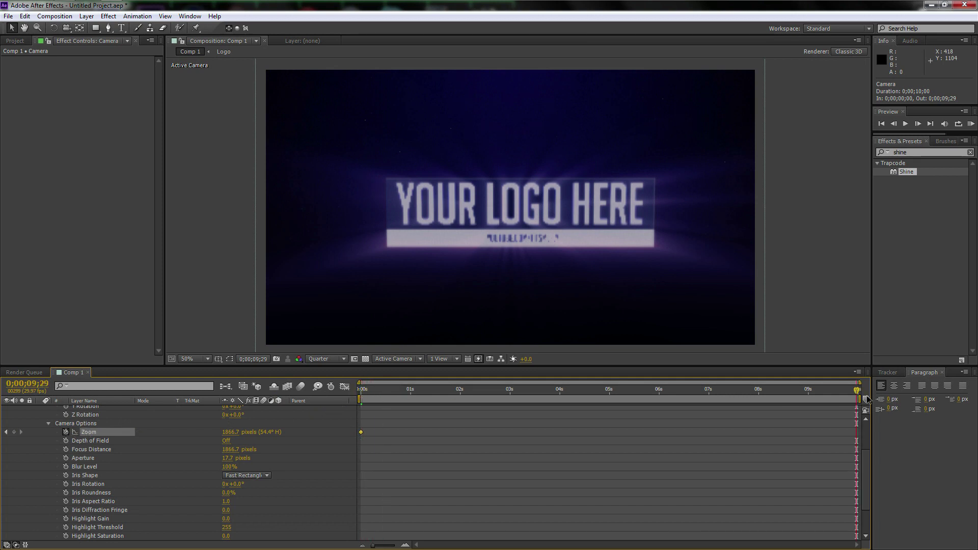
{"action": "left_click_drag", "start_coordinate": [231, 432], "coordinate": [324, 432]}
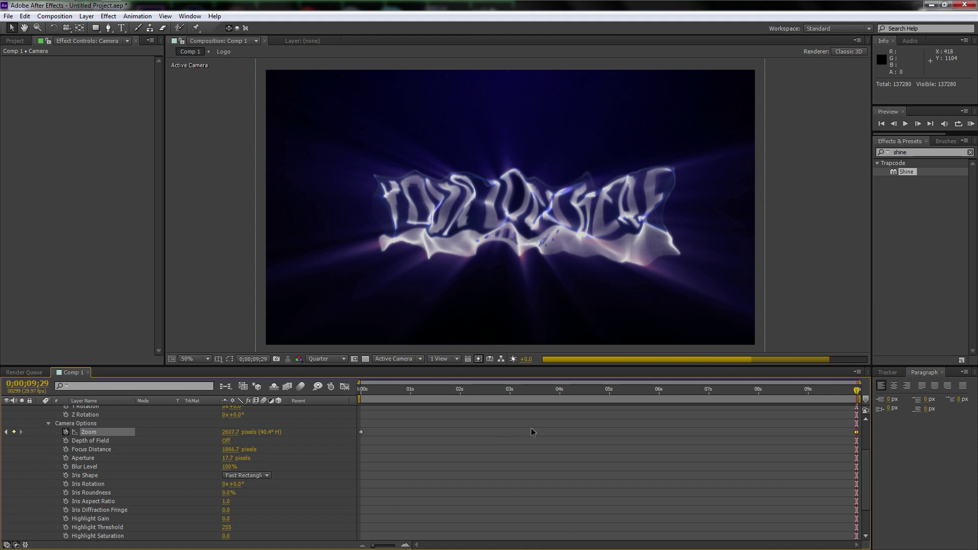
{"action": "left_click_drag", "start_coordinate": [857, 390], "coordinate": [288, 396]}
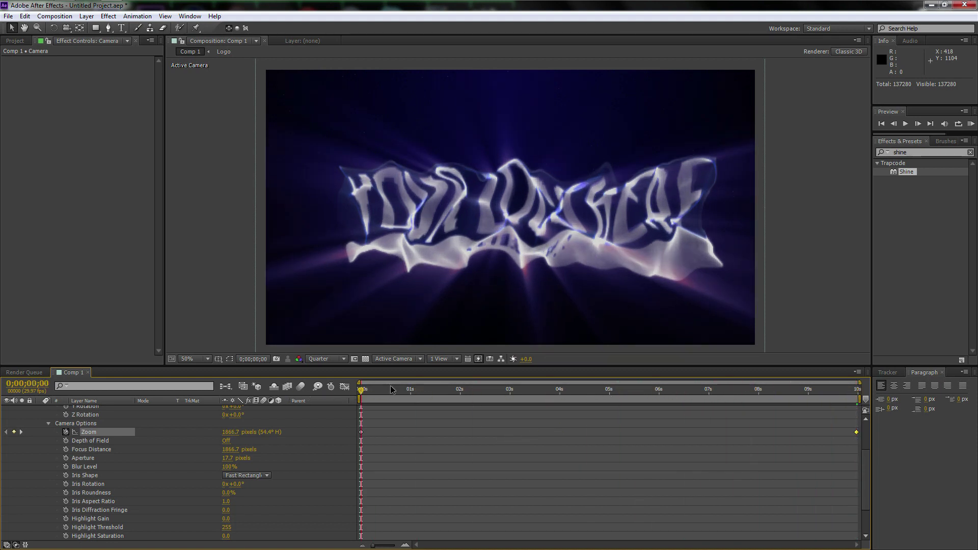
{"action": "scroll", "coordinate": [42, 430], "scroll_direction": "up", "scroll_amount": 3}
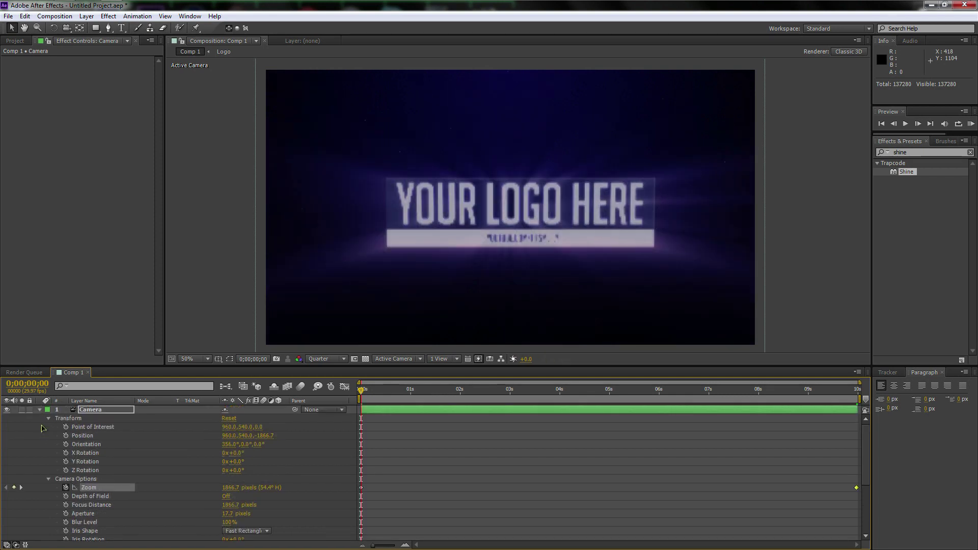
{"action": "left_click", "coordinate": [40, 409]}
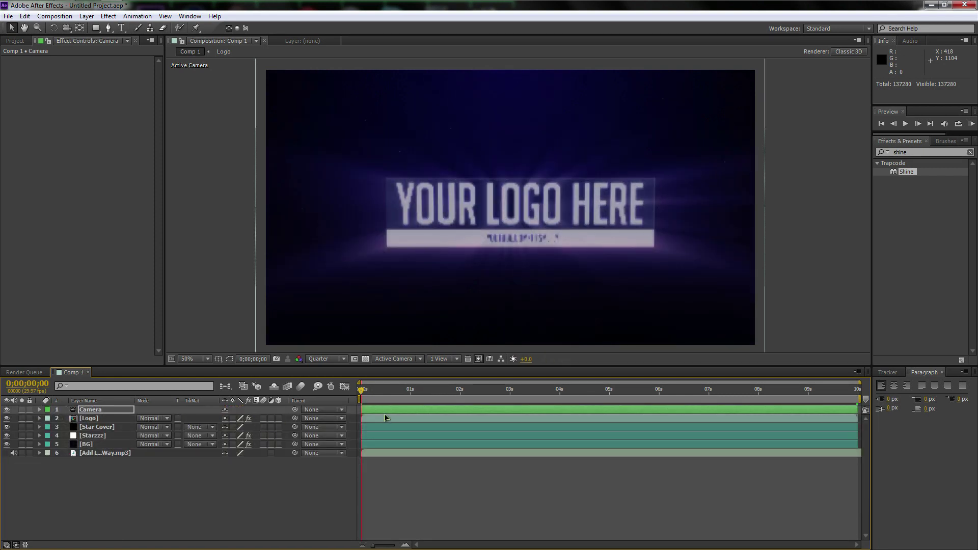
Set Comp 1's duration to 0;00;30;00 and extend the timeline's visible range to the full 30 seconds
{"action": "left_click", "coordinate": [111, 453]}
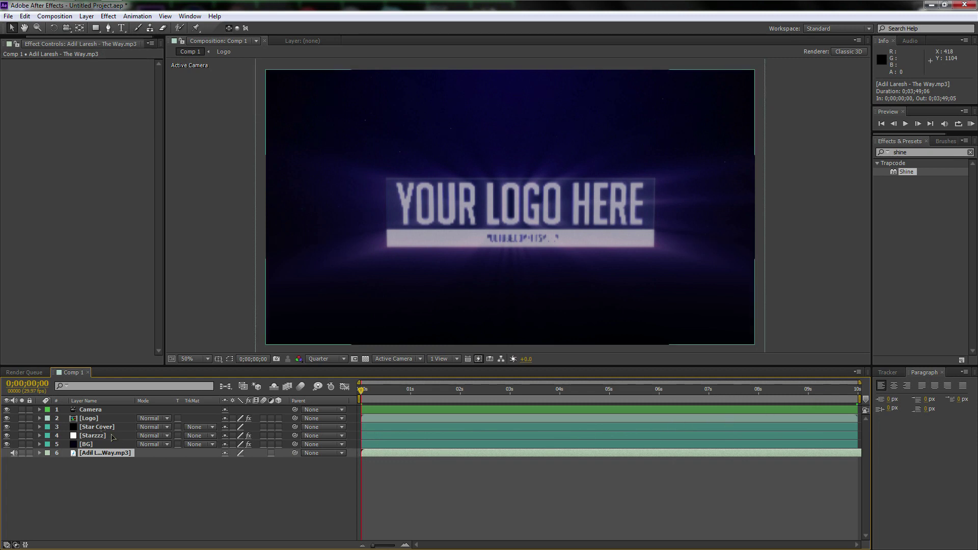
{"action": "left_click", "coordinate": [55, 16]}
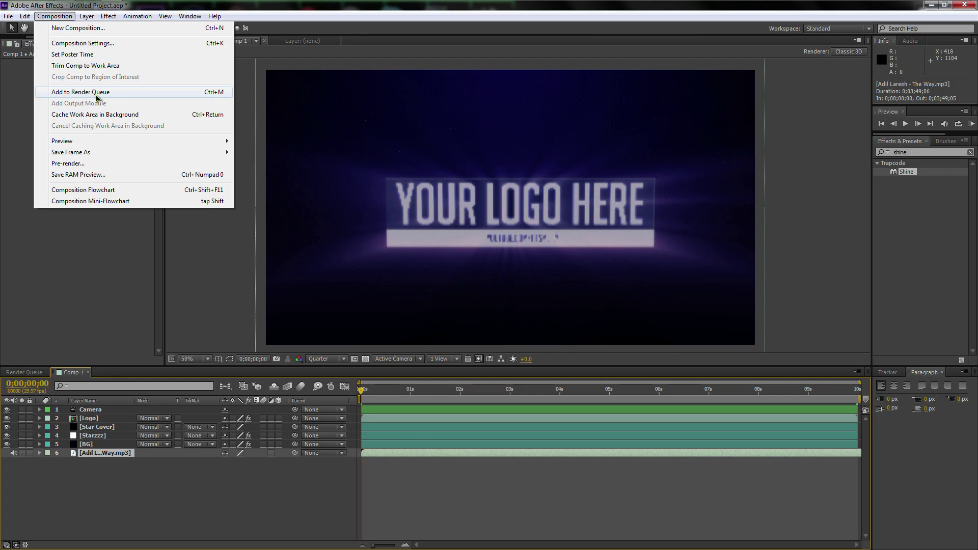
{"action": "left_click", "coordinate": [82, 43]}
{"action": "left_click", "coordinate": [436, 300]}
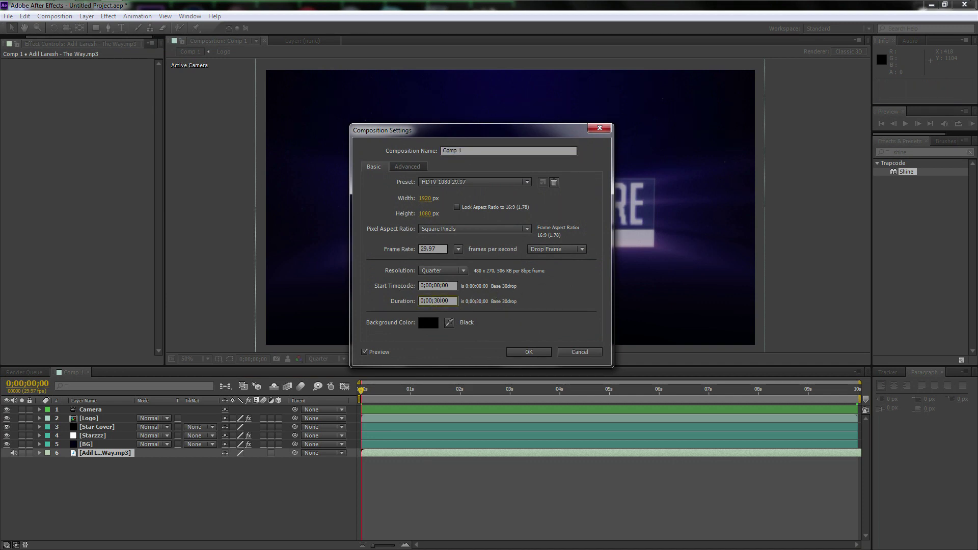
{"action": "left_click", "coordinate": [528, 353]}
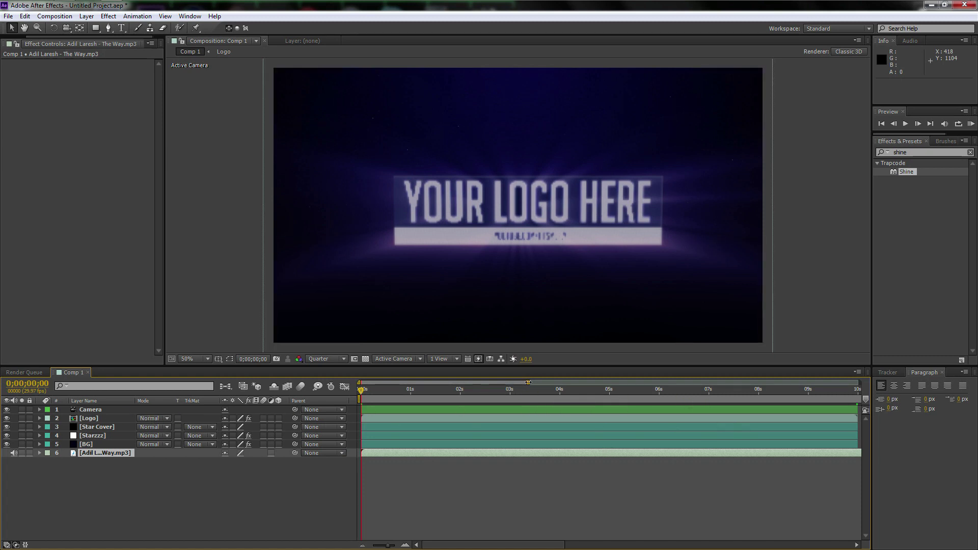
{"action": "left_click_drag", "start_coordinate": [528, 382], "coordinate": [859, 382]}
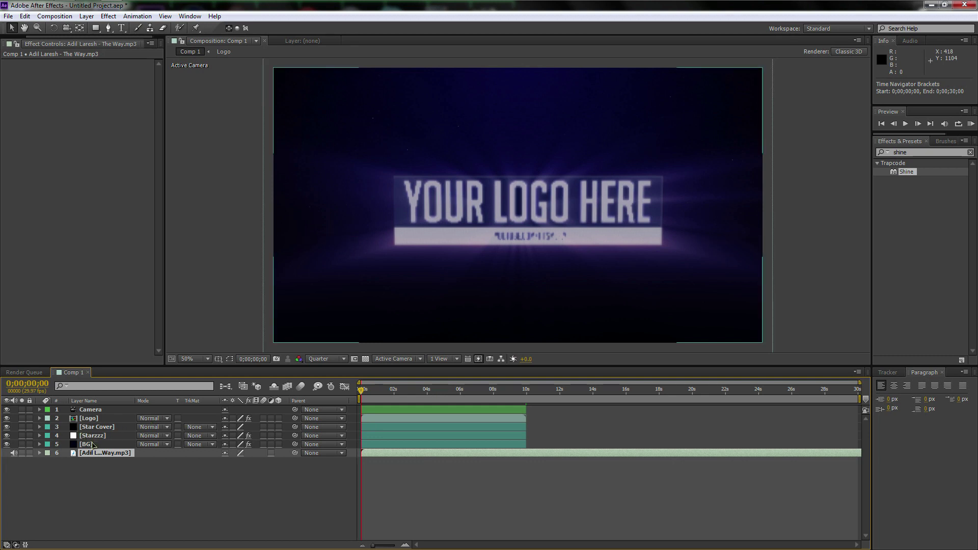
Extend the Camera, Star Cover, Starzzz and BG layers to the end of the 30-second Comp 1 timeline
{"action": "left_click", "coordinate": [92, 443]}
{"action": "left_click", "coordinate": [97, 411], "text": "shift"}
{"action": "left_click_drag", "start_coordinate": [528, 410], "coordinate": [857, 410]}
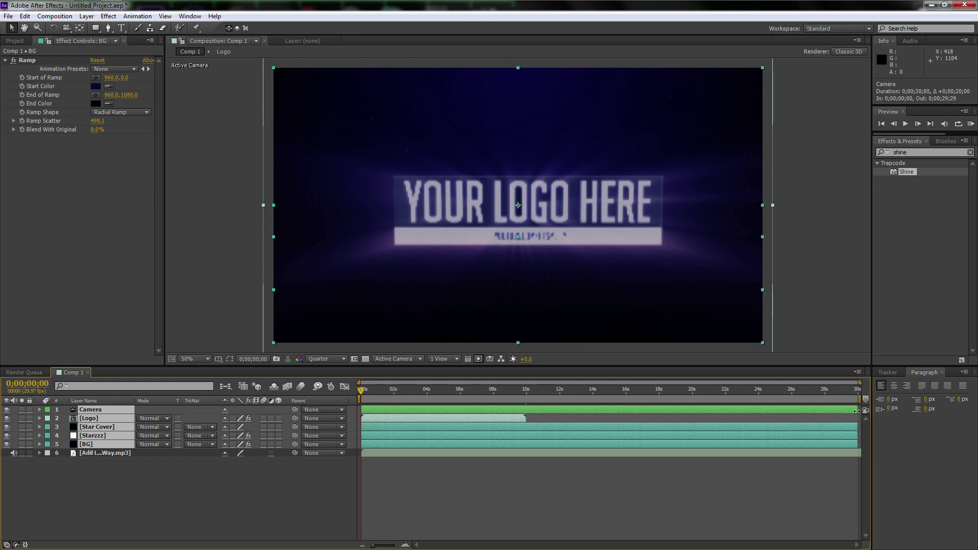
{"action": "left_click", "coordinate": [540, 423]}
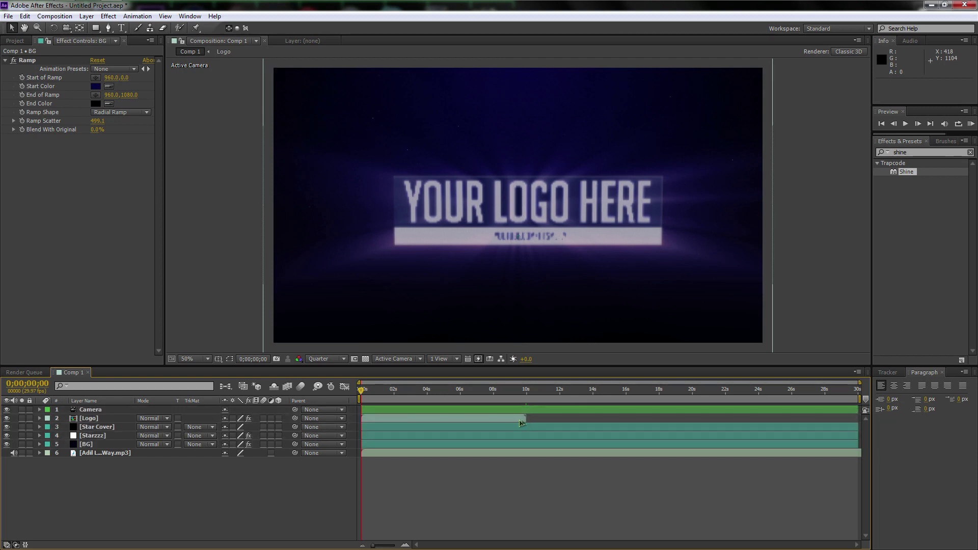
Open the Logo precomposition, set its duration to 0;00;30;00 and show its full time range
{"action": "left_click", "coordinate": [524, 418]}
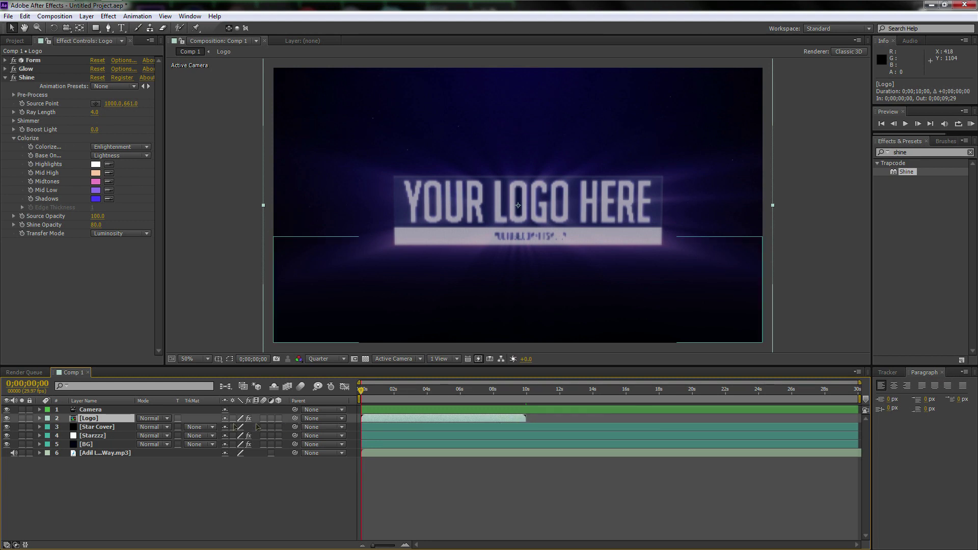
{"action": "key", "text": "KP_0"}
{"action": "double_click", "coordinate": [90, 418]}
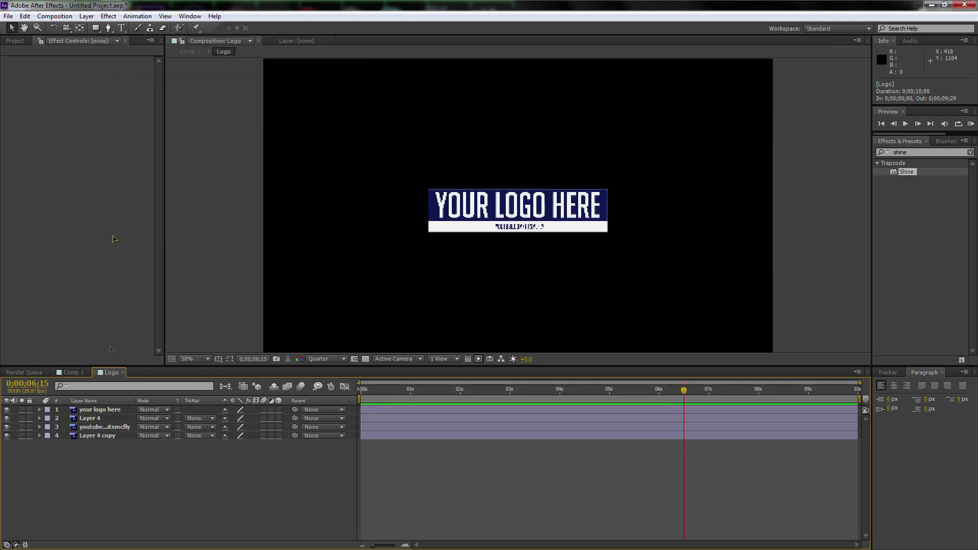
{"action": "left_click", "coordinate": [58, 16]}
{"action": "left_click", "coordinate": [73, 43]}
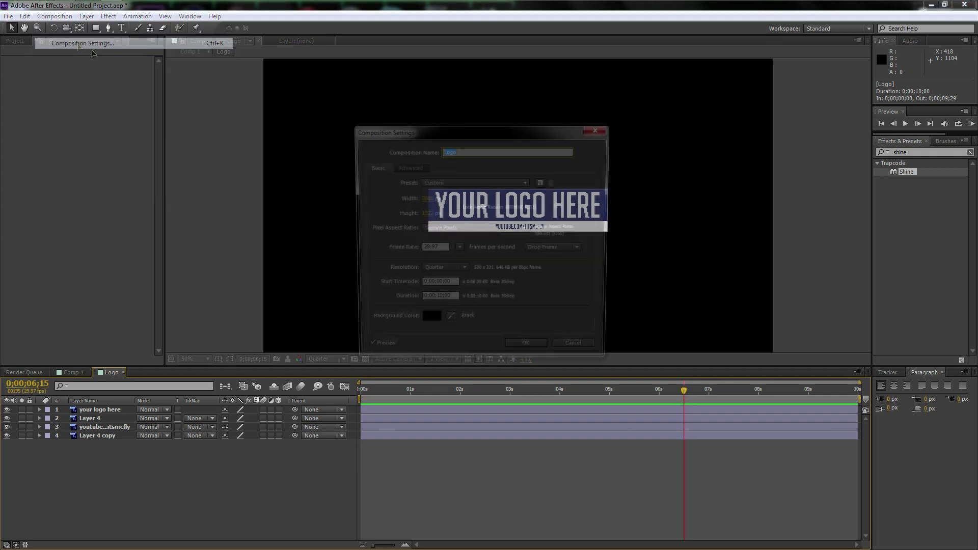
{"action": "left_click", "coordinate": [438, 302]}
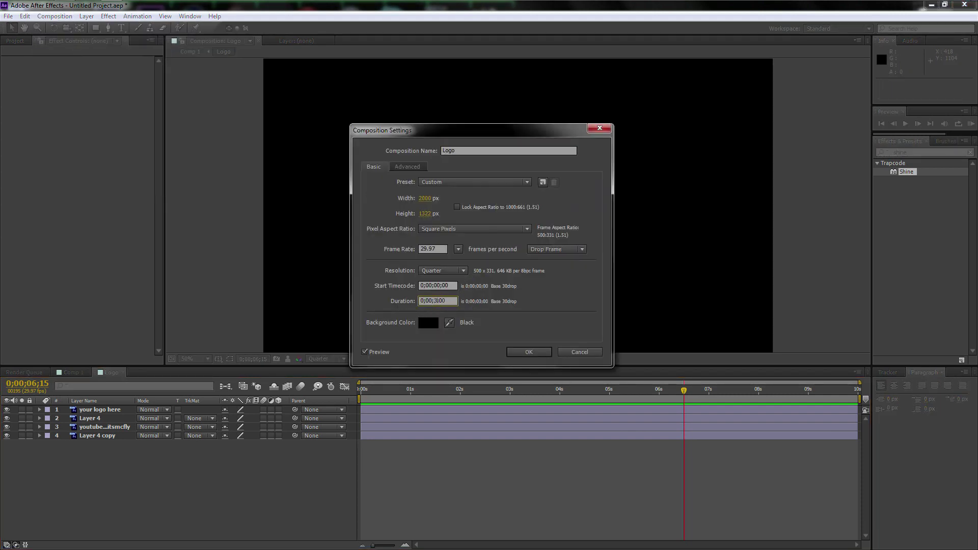
{"action": "key", "text": "Return"}
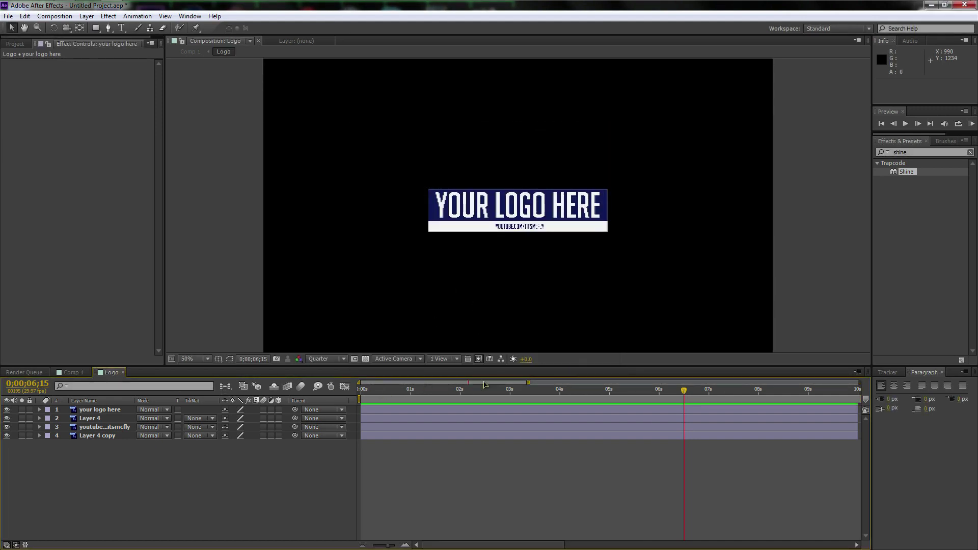
{"action": "left_click_drag", "start_coordinate": [529, 383], "coordinate": [897, 385]}
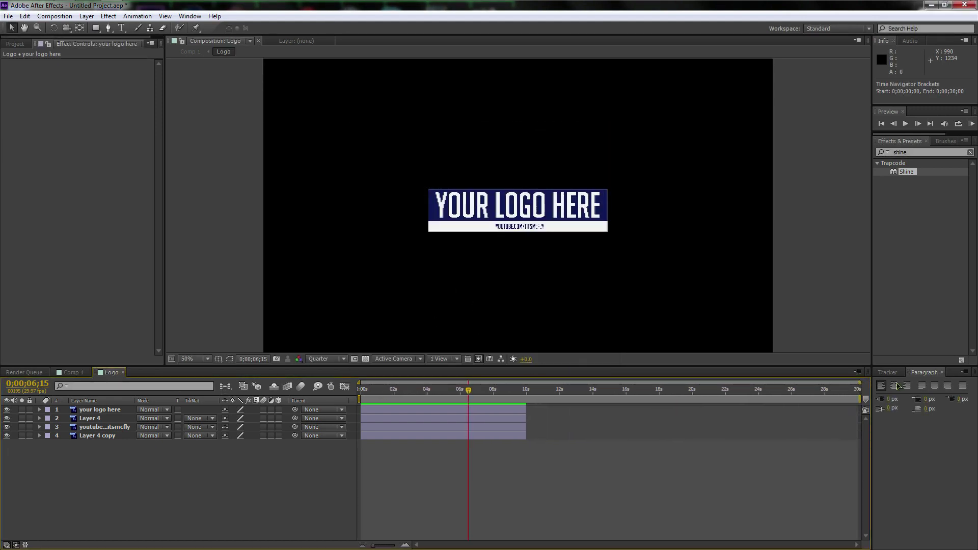
Extend all four layers in the Logo composition to 0;00;30;00 and return to Comp 1
{"action": "left_click", "coordinate": [94, 435]}
{"action": "key", "text": "ctrl+a"}
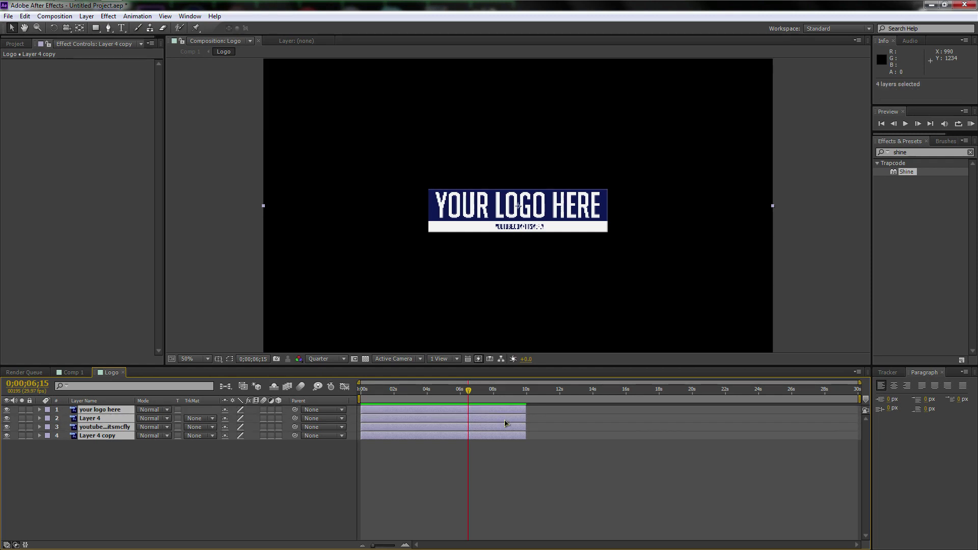
{"action": "left_click_drag", "start_coordinate": [529, 417], "coordinate": [856, 417]}
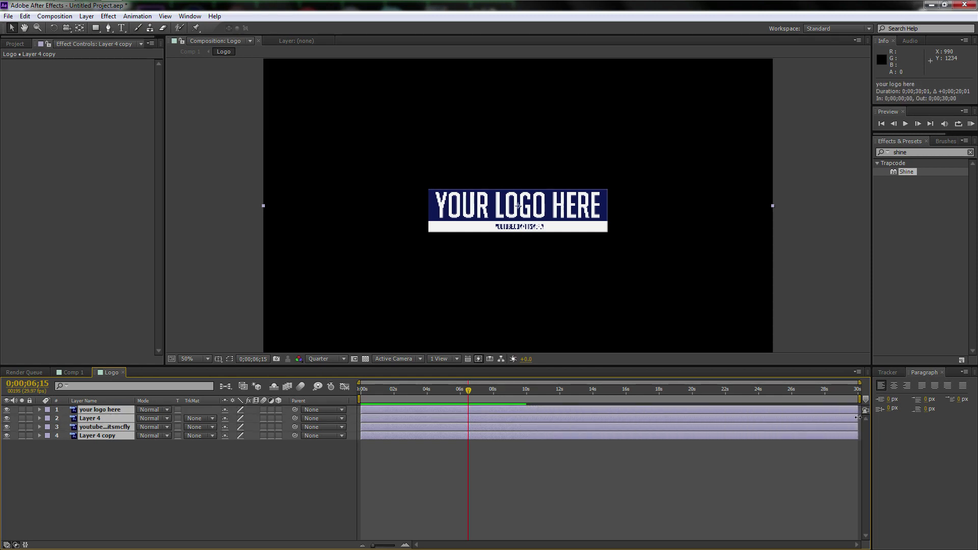
{"action": "left_click", "coordinate": [70, 372]}
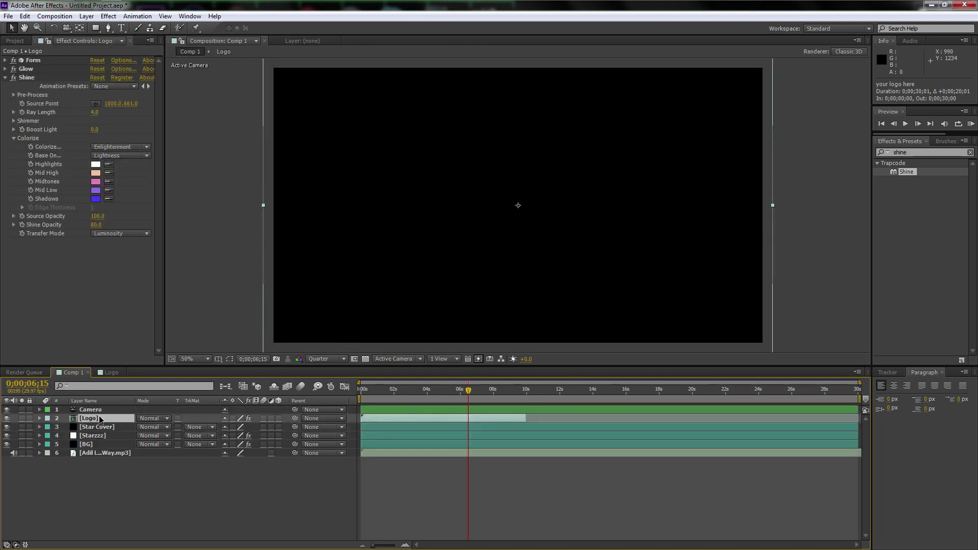
Extend the Logo layer to the end of Comp 1 and move the camera's last Zoom keyframe to the 30-second mark
{"action": "left_click_drag", "start_coordinate": [526, 419], "coordinate": [858, 418]}
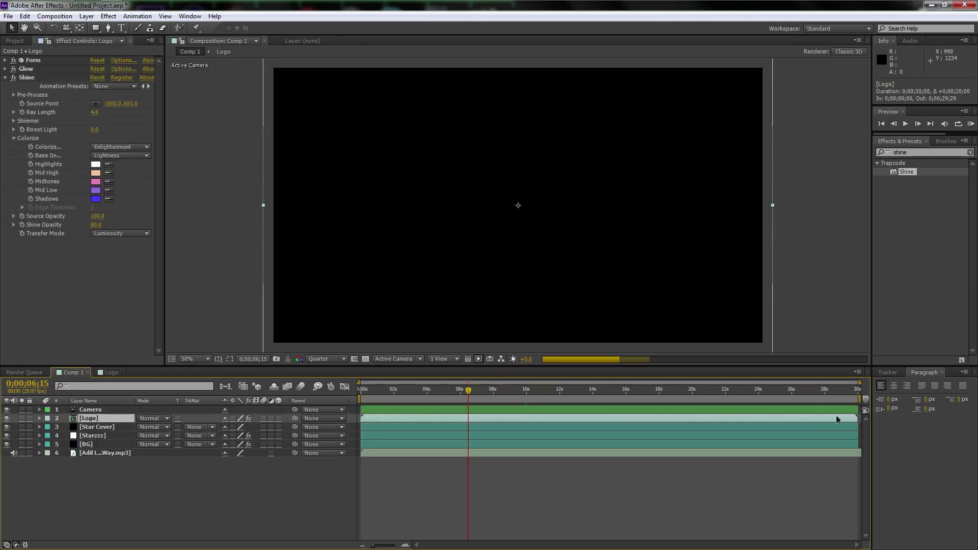
{"action": "left_click", "coordinate": [85, 410]}
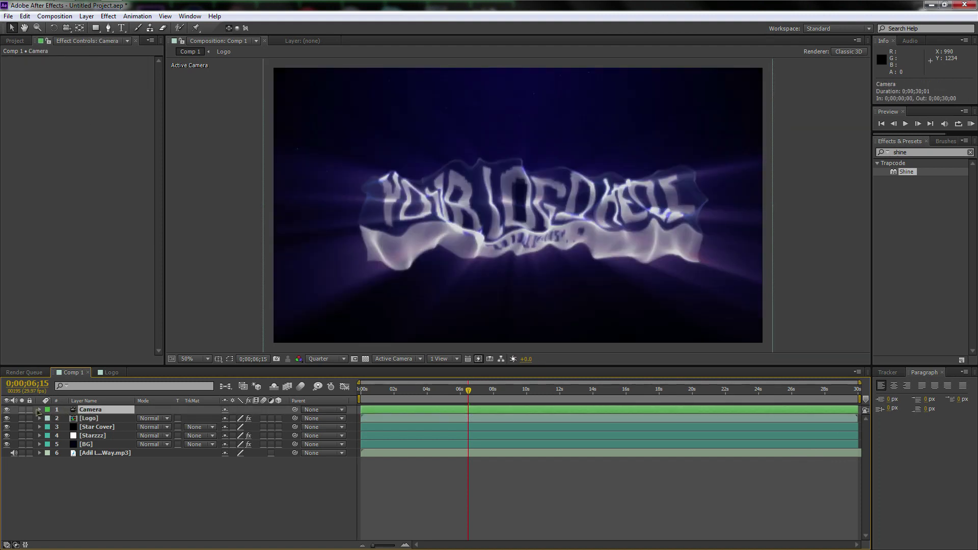
{"action": "left_click", "coordinate": [40, 410]}
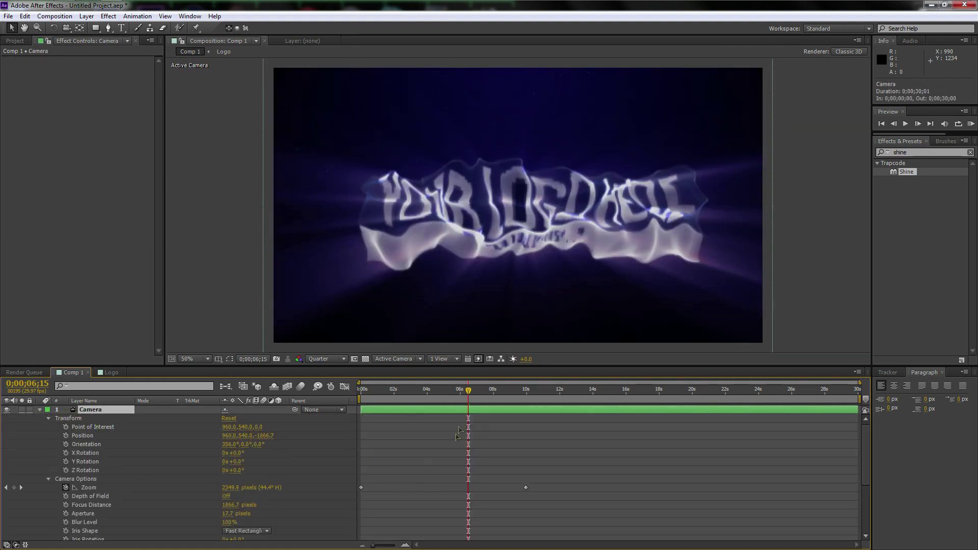
{"action": "key", "text": "Home"}
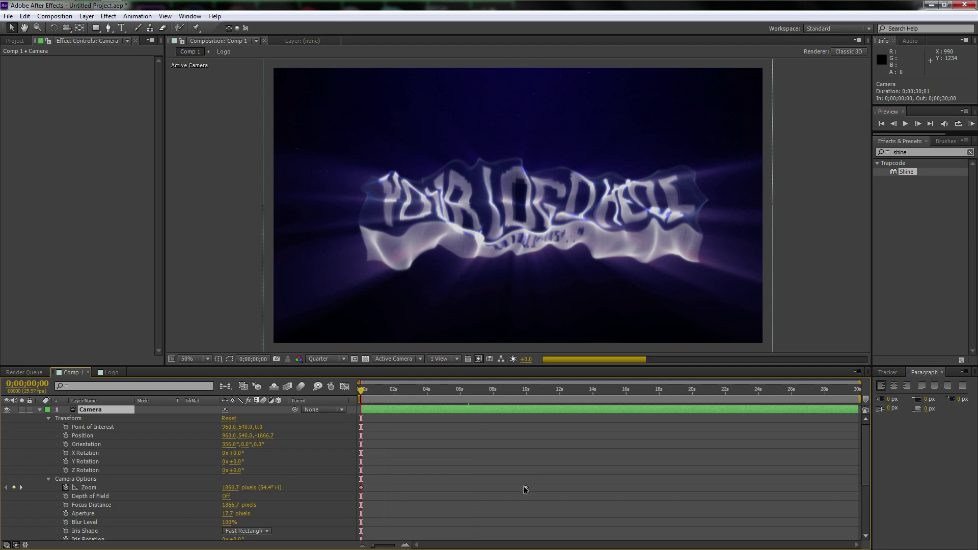
{"action": "left_click", "coordinate": [526, 488]}
{"action": "key", "text": "KP_0"}
{"action": "left_click_drag", "start_coordinate": [690, 491], "coordinate": [858, 491]}
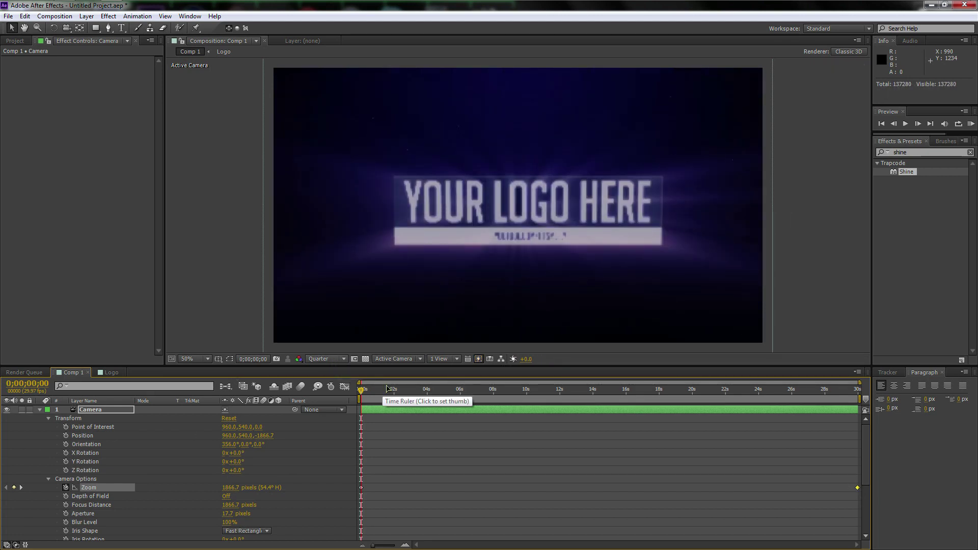
{"action": "left_click", "coordinate": [40, 409]}
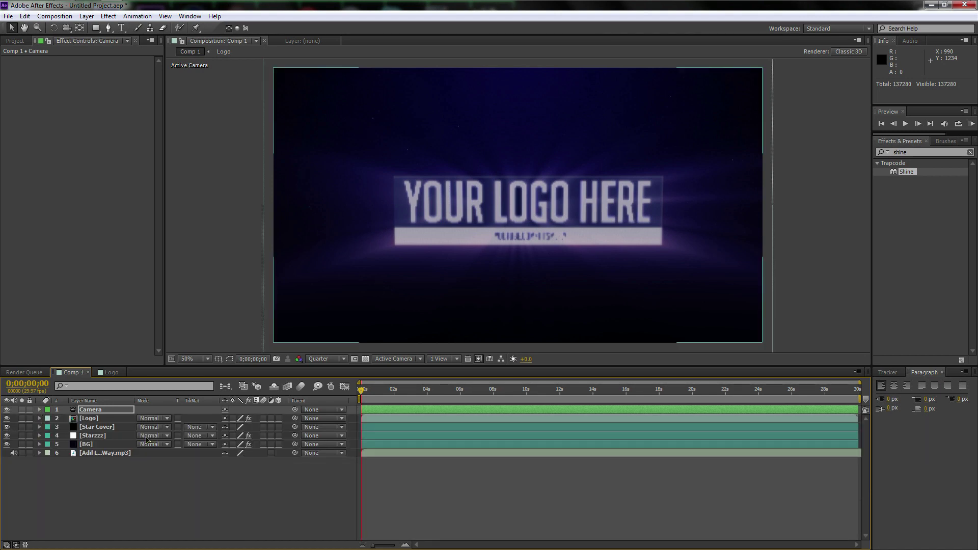
Set the Comp 1 preview resolution to Full
{"action": "left_click", "coordinate": [316, 359]}
{"action": "left_click", "coordinate": [328, 398]}
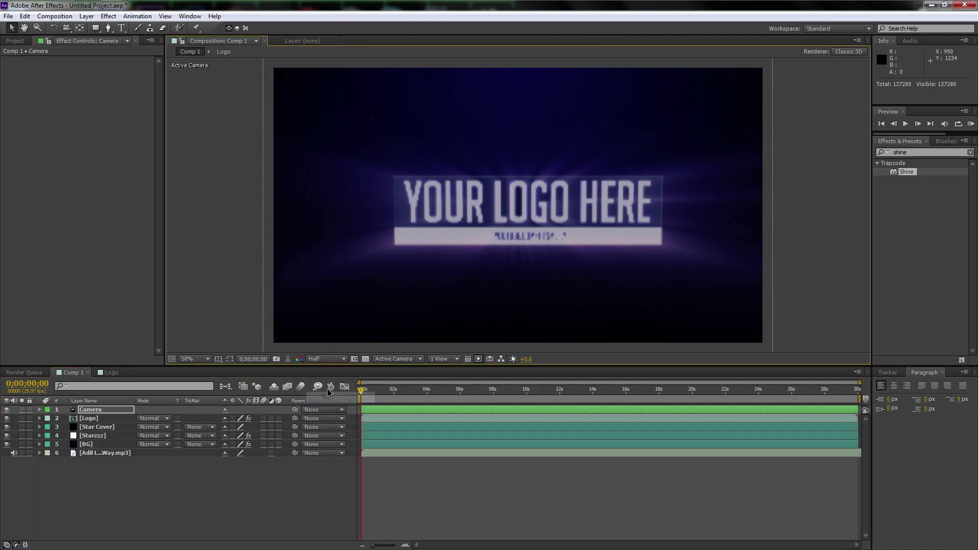
{"action": "left_click", "coordinate": [326, 359]}
{"action": "left_click", "coordinate": [328, 386]}
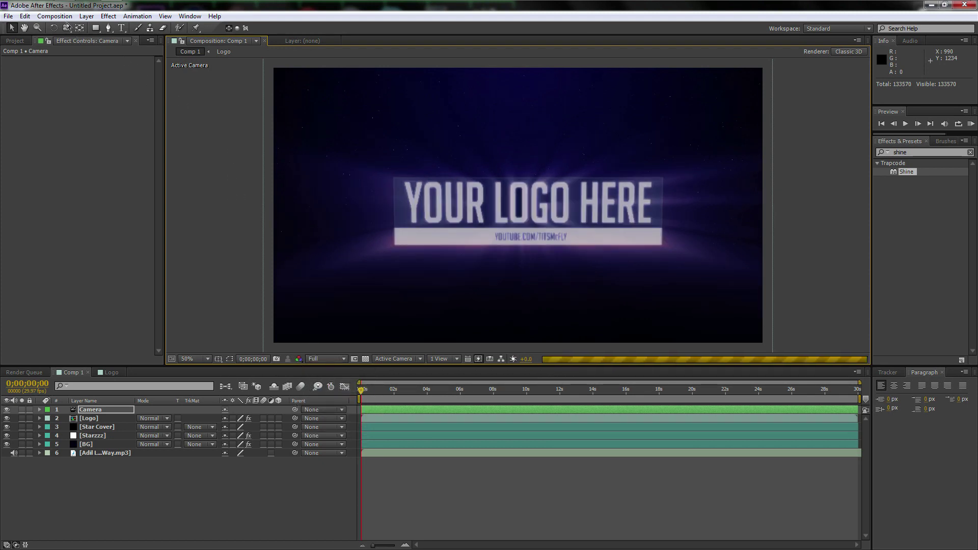
Add Comp 1 to the render queue and set its output module to Windows Media format with audio output enabled
{"action": "left_click", "coordinate": [64, 17]}
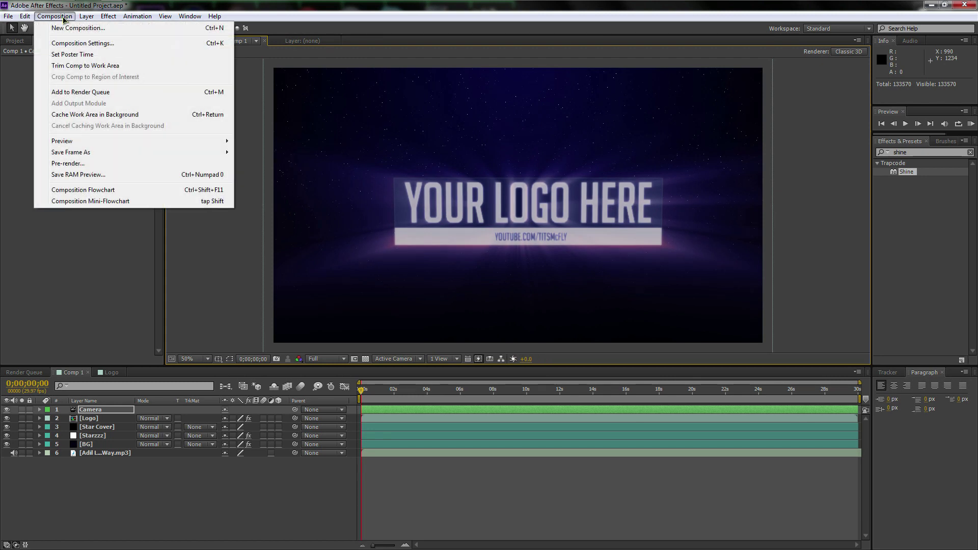
{"action": "left_click", "coordinate": [82, 93]}
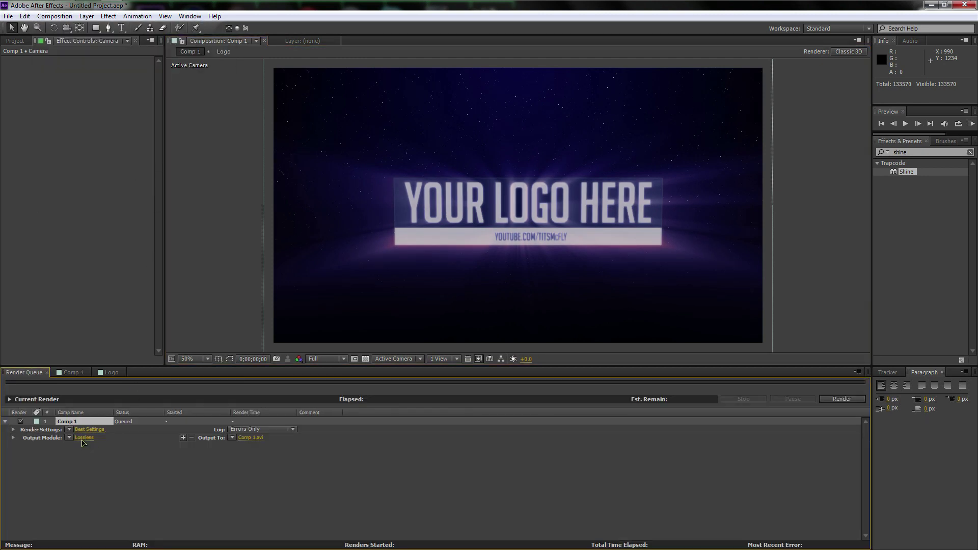
{"action": "left_click", "coordinate": [441, 156]}
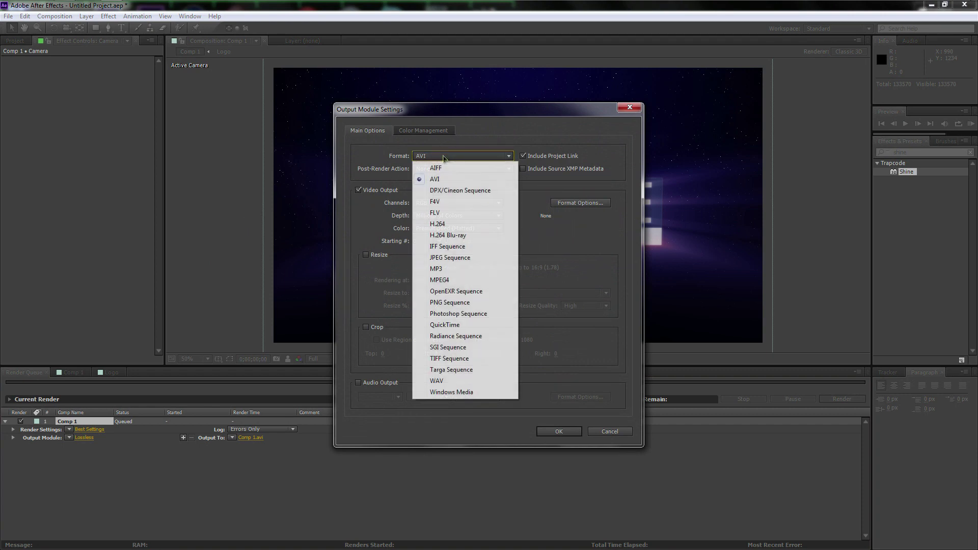
{"action": "left_click", "coordinate": [448, 392]}
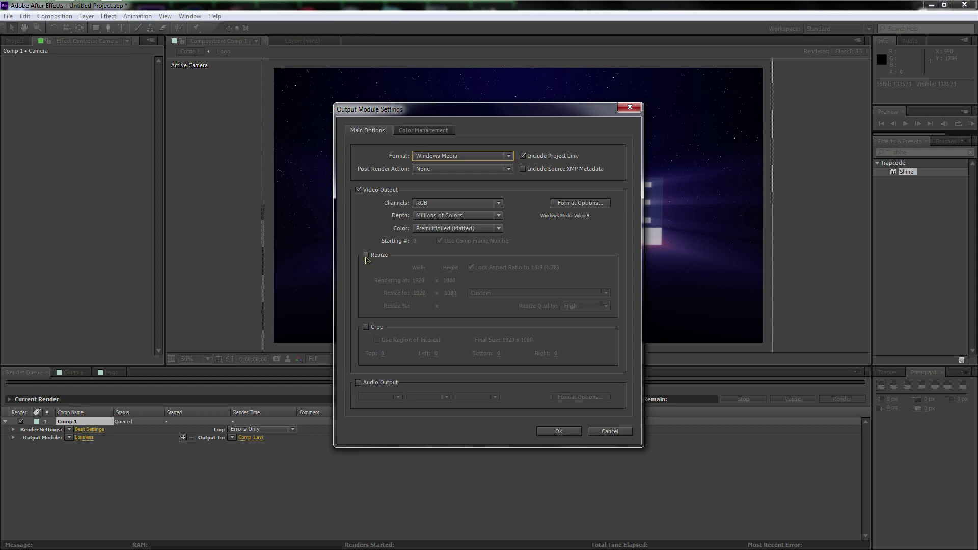
{"action": "left_click", "coordinate": [358, 383]}
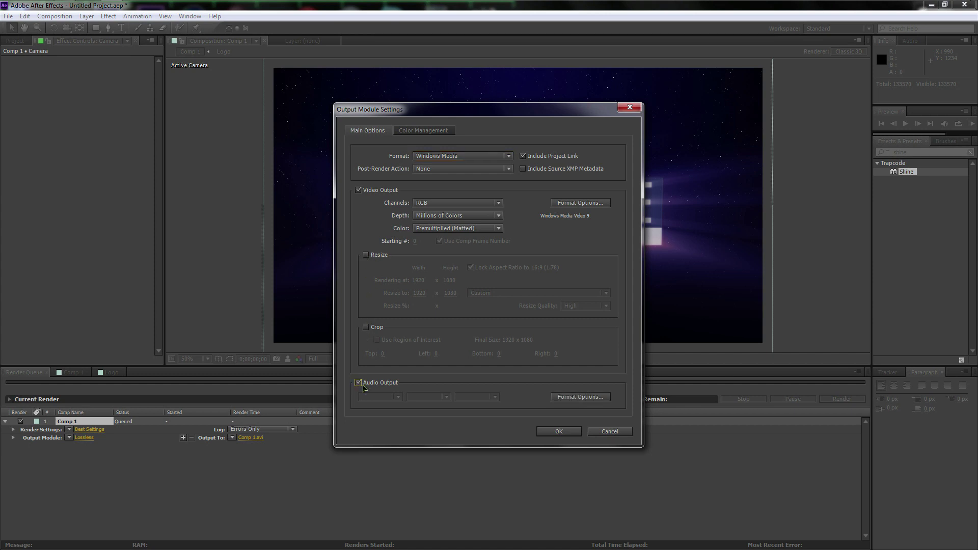
Set the Windows Media audio format to 8 kbps, 8 kHz, mono, check the video options and accept the output module settings
{"action": "left_click", "coordinate": [577, 397]}
{"action": "left_click", "coordinate": [482, 233]}
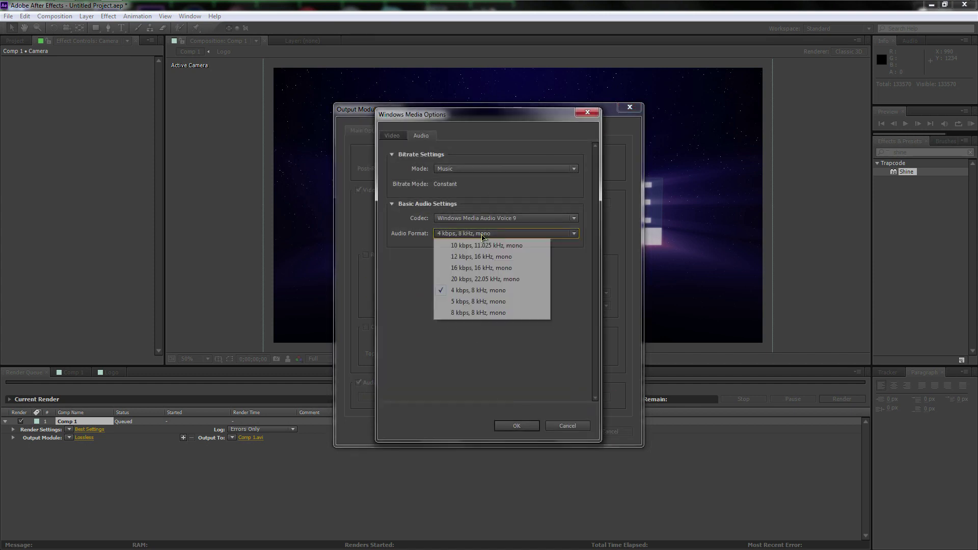
{"action": "left_click", "coordinate": [480, 312]}
{"action": "left_click", "coordinate": [501, 220]}
{"action": "left_click", "coordinate": [501, 220]}
{"action": "left_click", "coordinate": [494, 169]}
{"action": "left_click", "coordinate": [497, 171]}
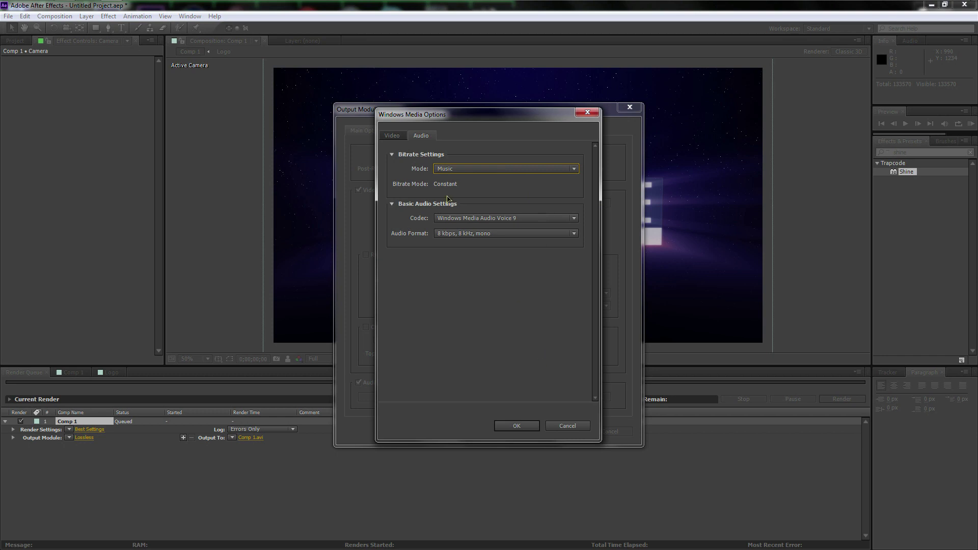
{"action": "left_click", "coordinate": [392, 135]}
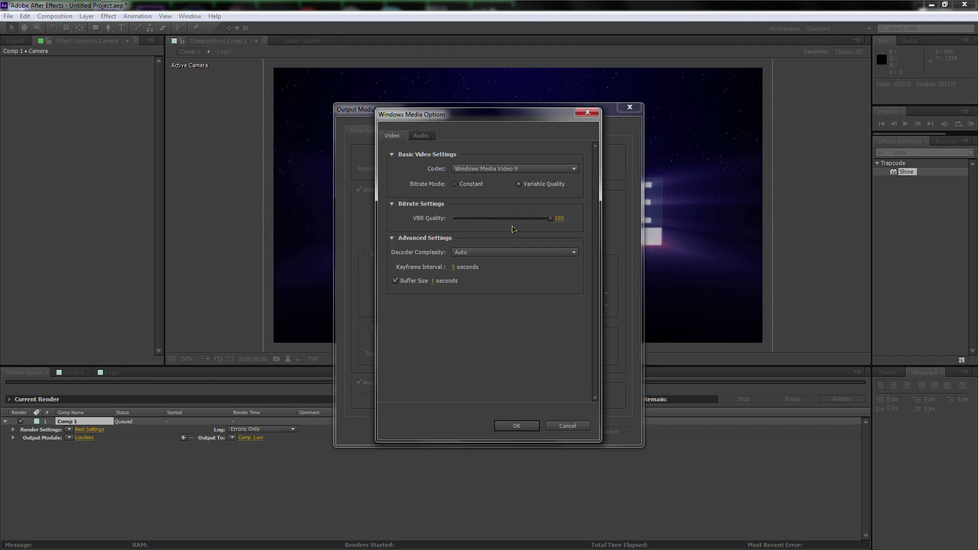
{"action": "left_click", "coordinate": [516, 426]}
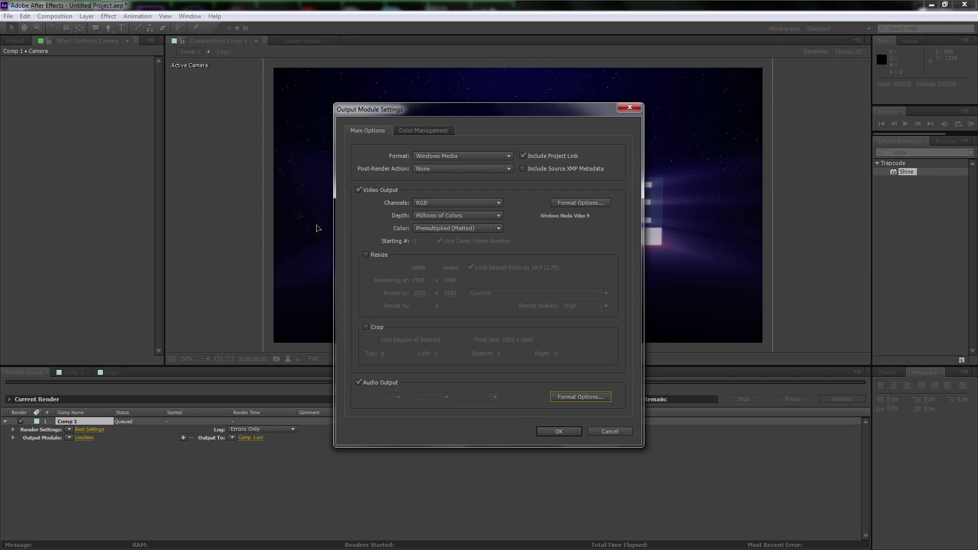
{"action": "left_click", "coordinate": [544, 428]}
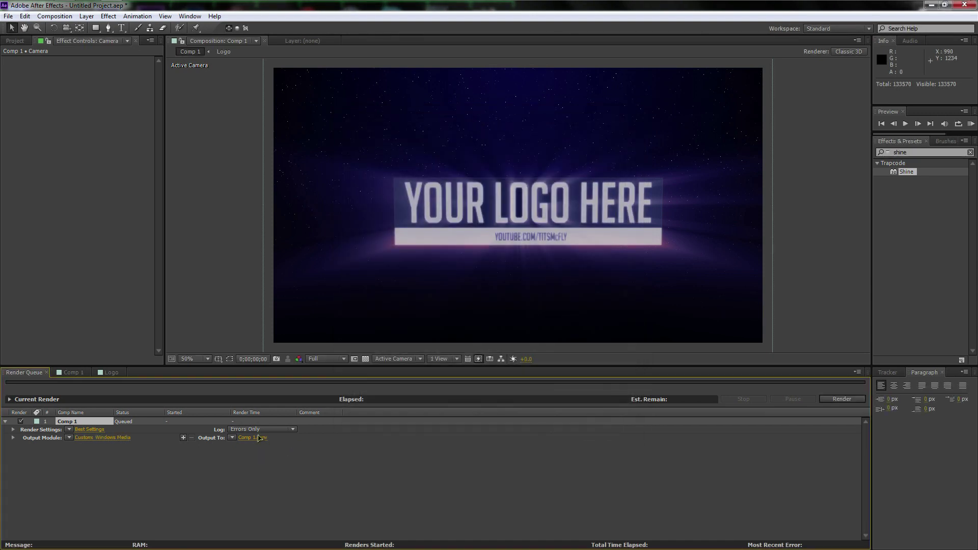
Set the render output to a file named Greedy Peepzzzz on the Desktop and start rendering Comp 1
{"action": "left_click", "coordinate": [252, 437]}
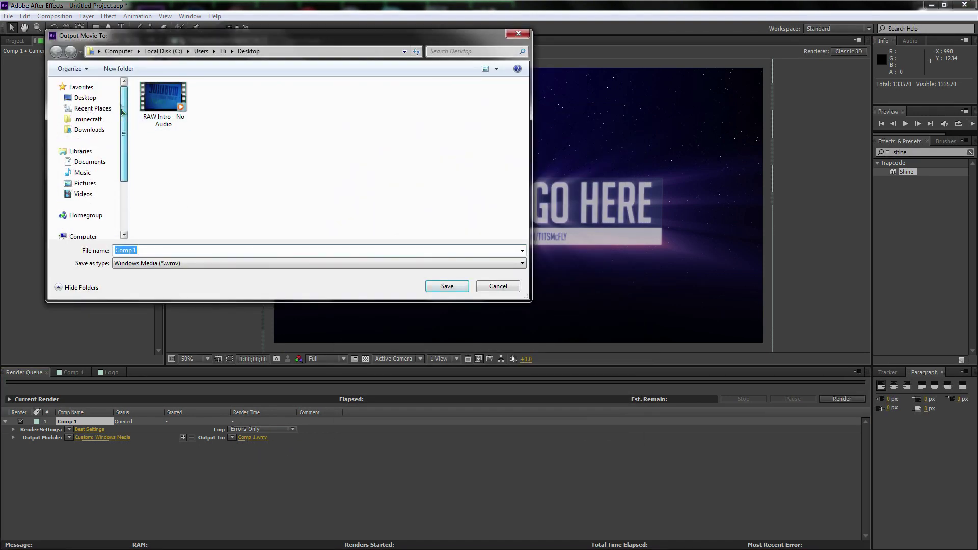
{"action": "left_click", "coordinate": [92, 96]}
{"action": "scroll", "coordinate": [92, 100], "scroll_direction": "down", "scroll_amount": 2}
{"action": "scroll", "coordinate": [92, 100], "scroll_direction": "up", "scroll_amount": 3}
{"action": "left_click", "coordinate": [86, 97]}
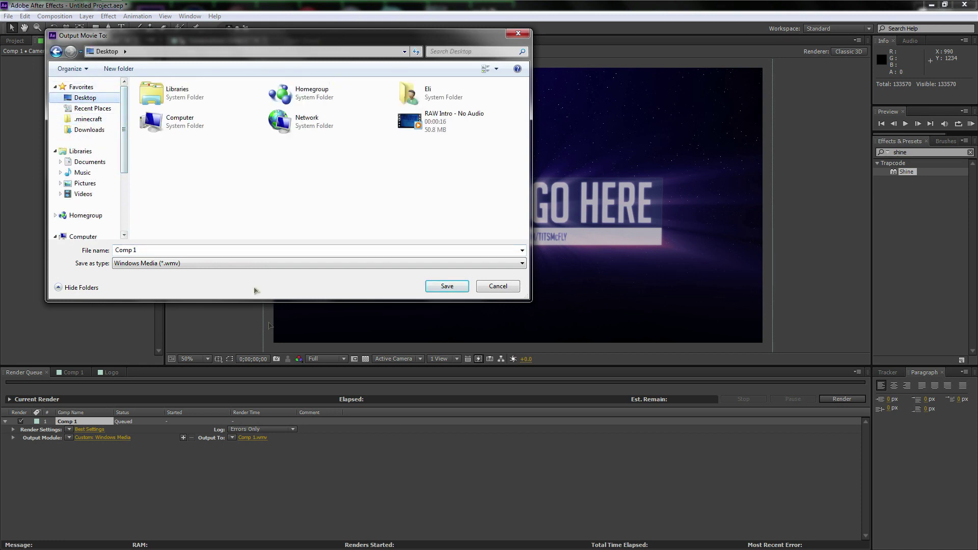
{"action": "left_click", "coordinate": [169, 248]}
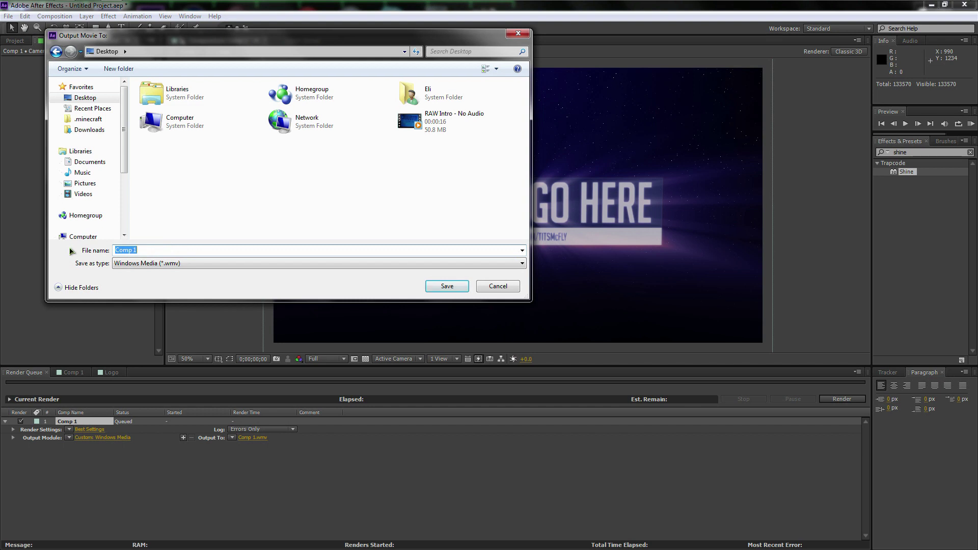
{"action": "type", "text": "Greedy Peepzzzz"}
{"action": "left_click", "coordinate": [454, 287]}
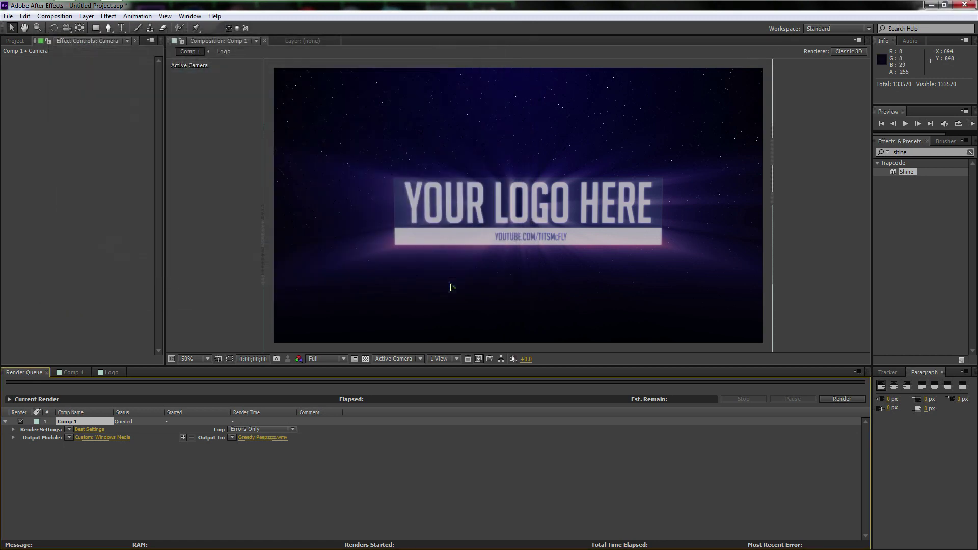
{"action": "left_click", "coordinate": [830, 399]}
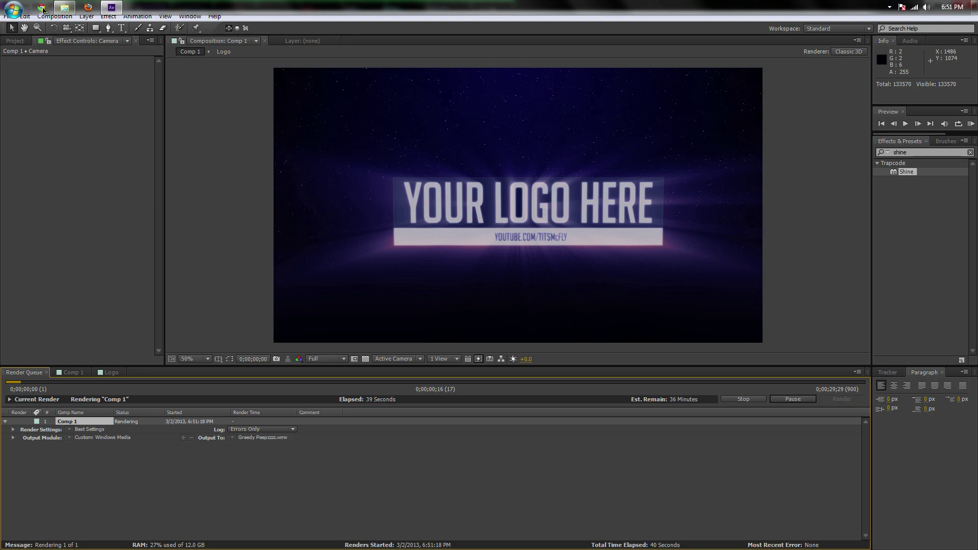
Switch to Chrome, open YouTube and search for "chchcheckit gaming"
{"action": "left_click", "coordinate": [40, 2]}
{"action": "left_click", "coordinate": [65, 36]}
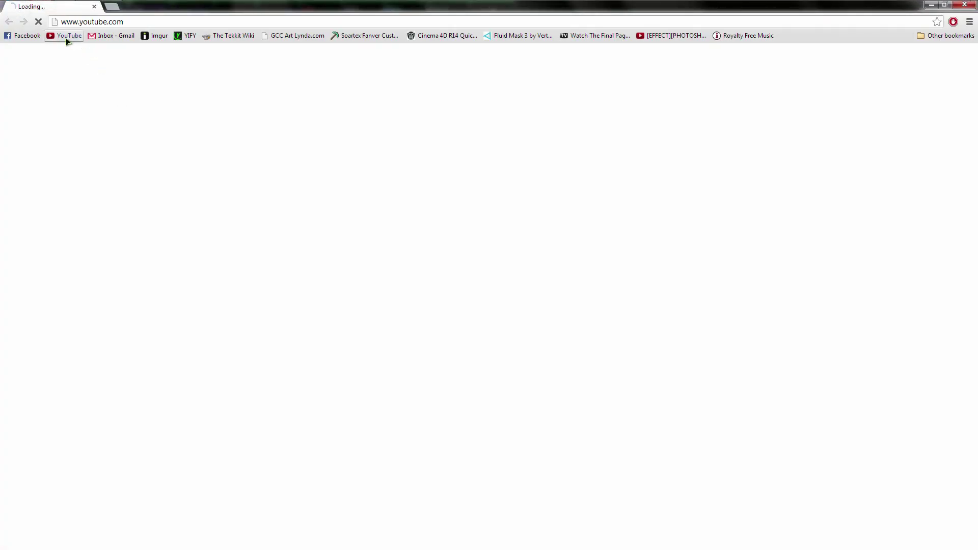
{"action": "left_click", "coordinate": [144, 21]}
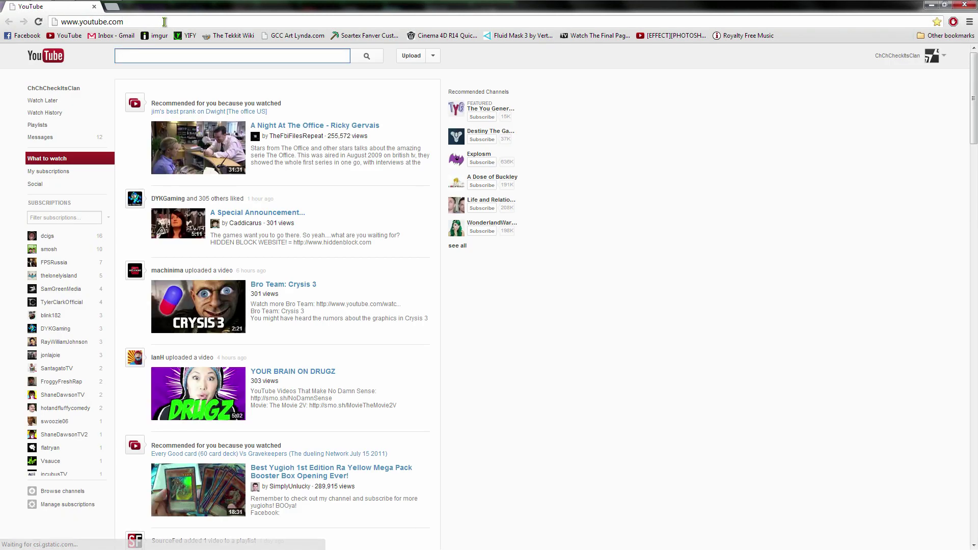
{"action": "left_click", "coordinate": [147, 57]}
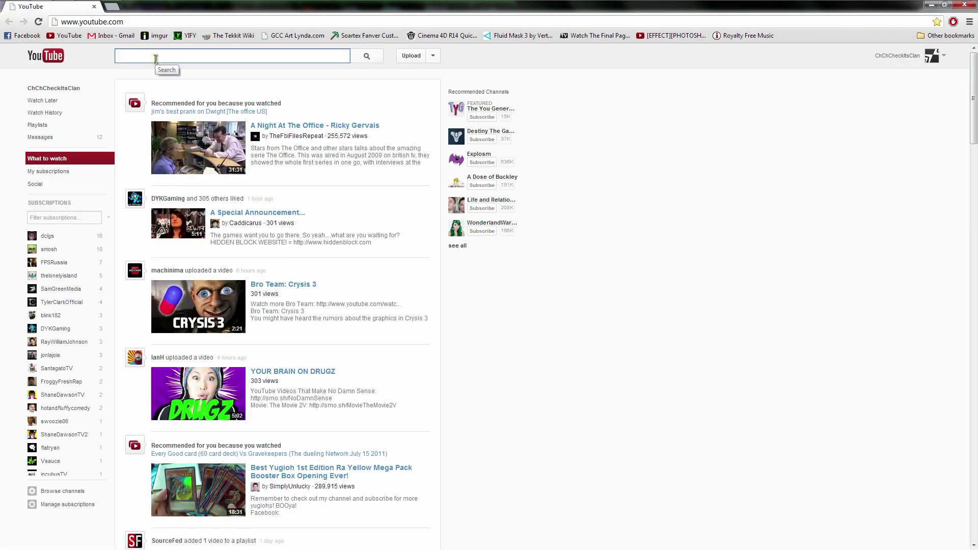
{"action": "type", "text": "chchcheckits"}
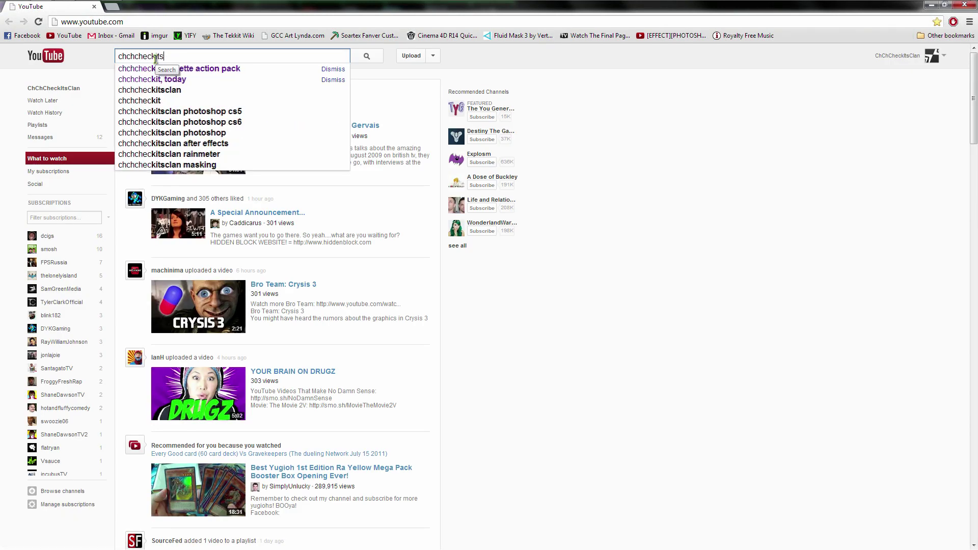
{"action": "key", "text": "BackSpace"}
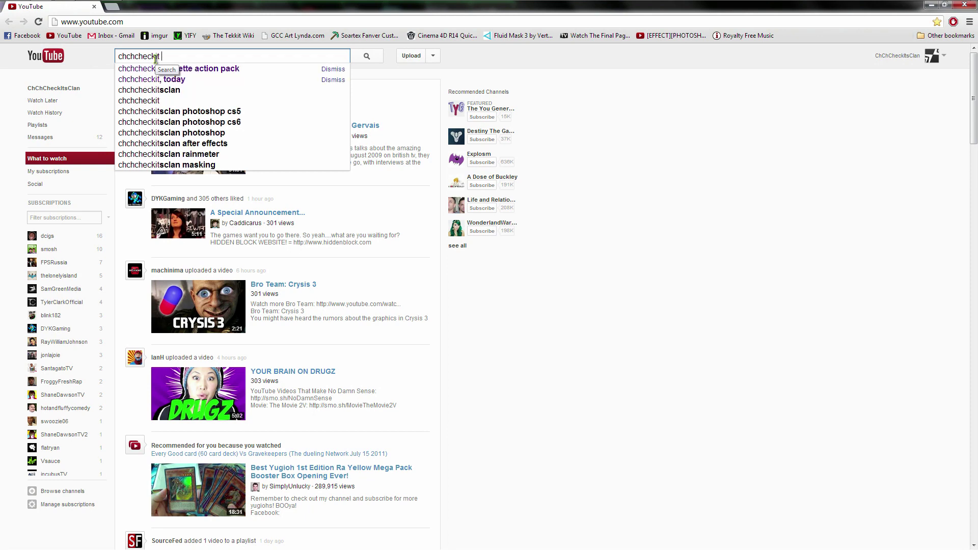
{"action": "type", "text": "gaming"}
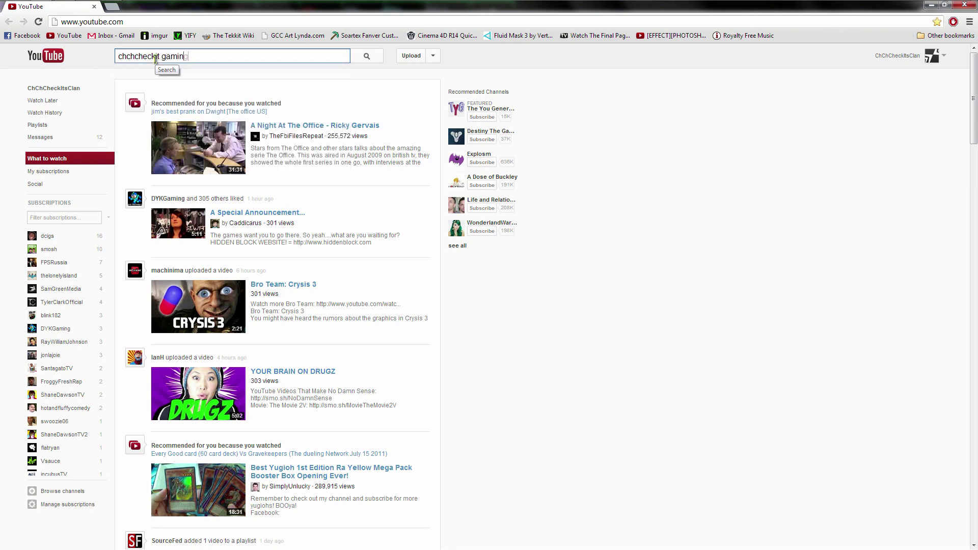
{"action": "key", "text": "Return"}
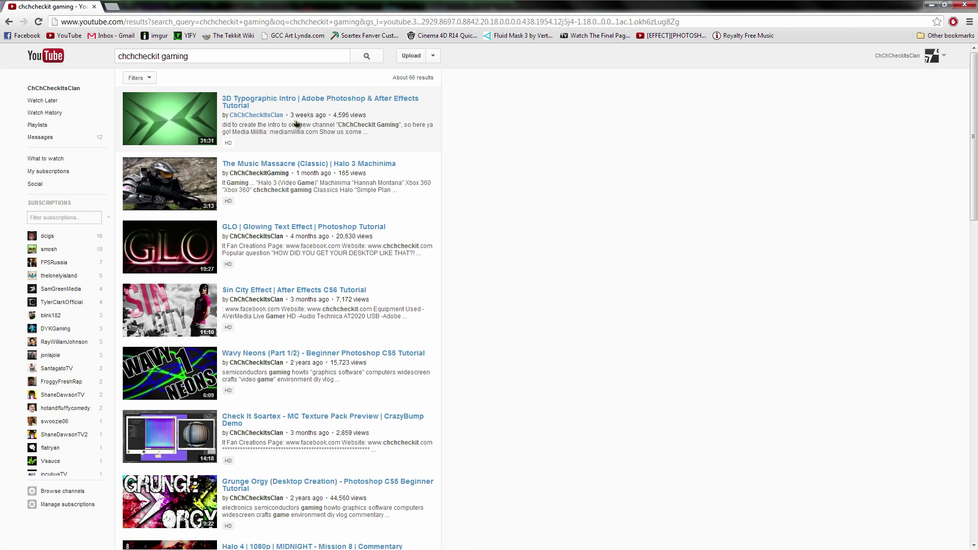
View the Candid Trolling Ep.1 video page and comments from the ChChCheckItGaming channel, and close the browser
{"action": "left_click", "coordinate": [270, 175]}
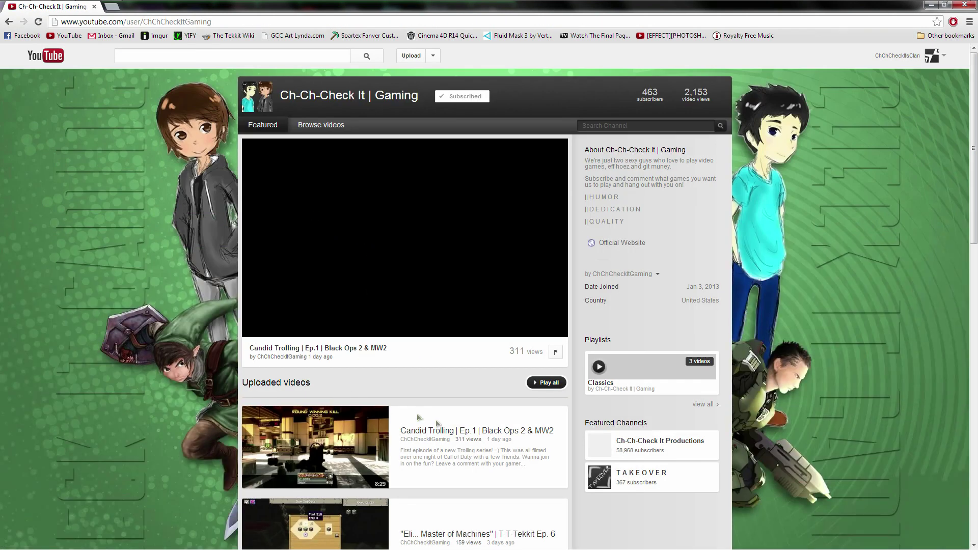
{"action": "left_click", "coordinate": [468, 434]}
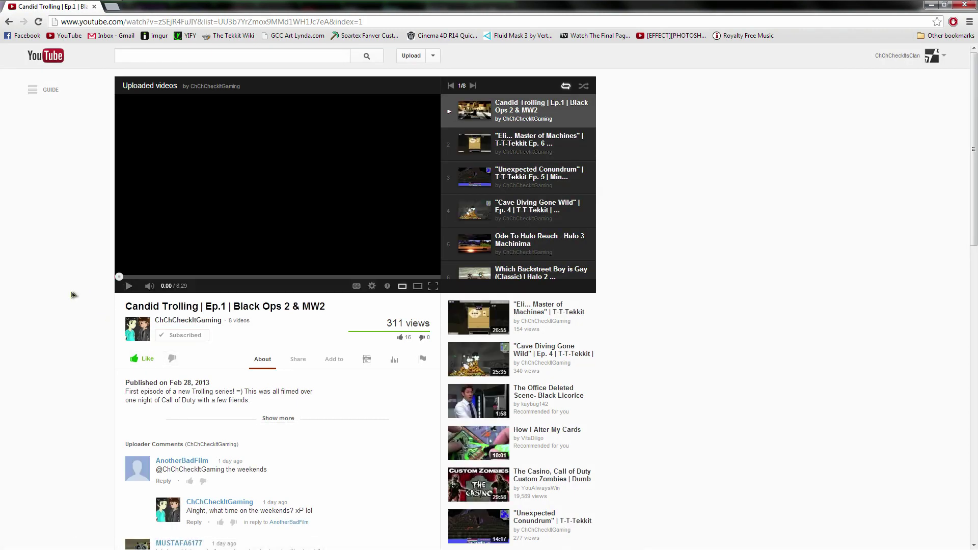
{"action": "scroll", "coordinate": [67, 294], "scroll_direction": "down", "scroll_amount": 5}
{"action": "scroll", "coordinate": [65, 295], "scroll_direction": "down", "scroll_amount": 1}
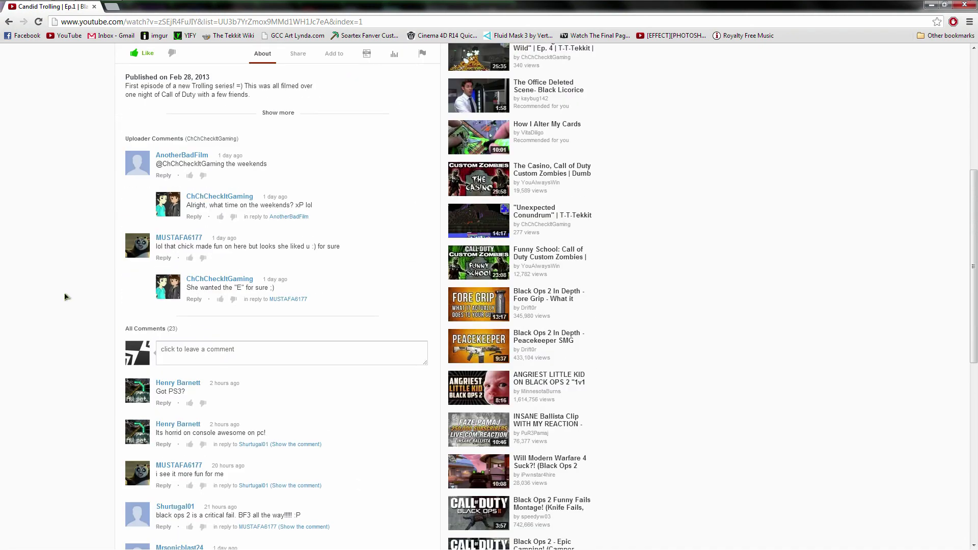
{"action": "scroll", "coordinate": [68, 347], "scroll_direction": "up", "scroll_amount": 6}
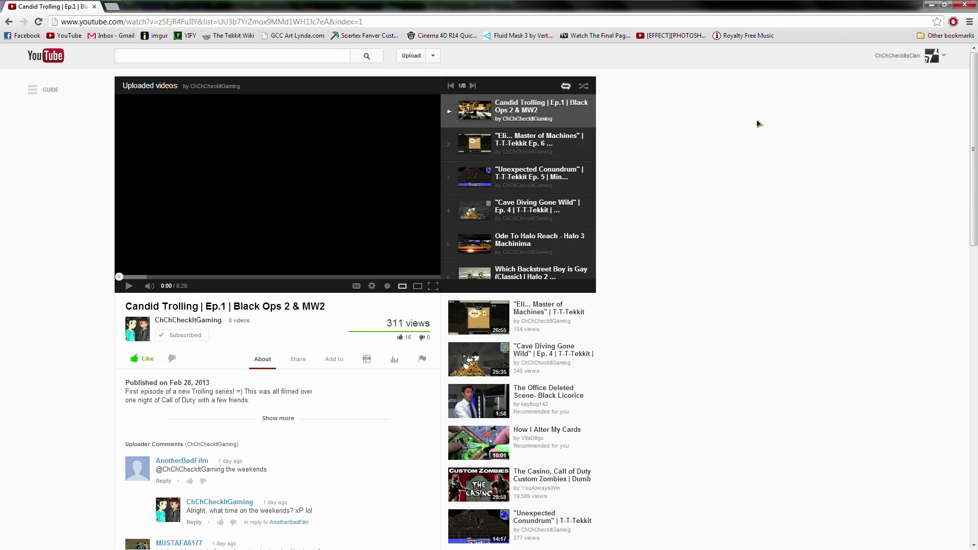
{"action": "left_click", "coordinate": [964, 5]}
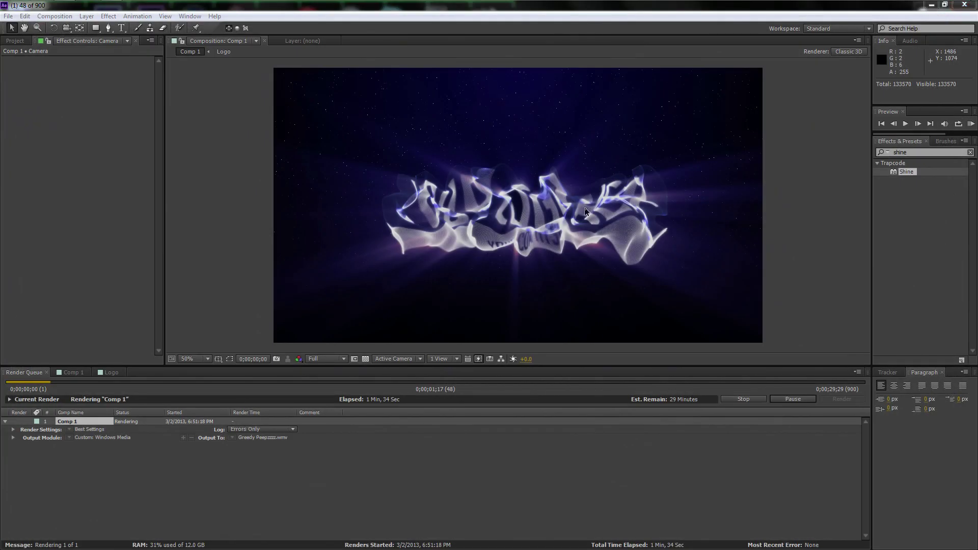